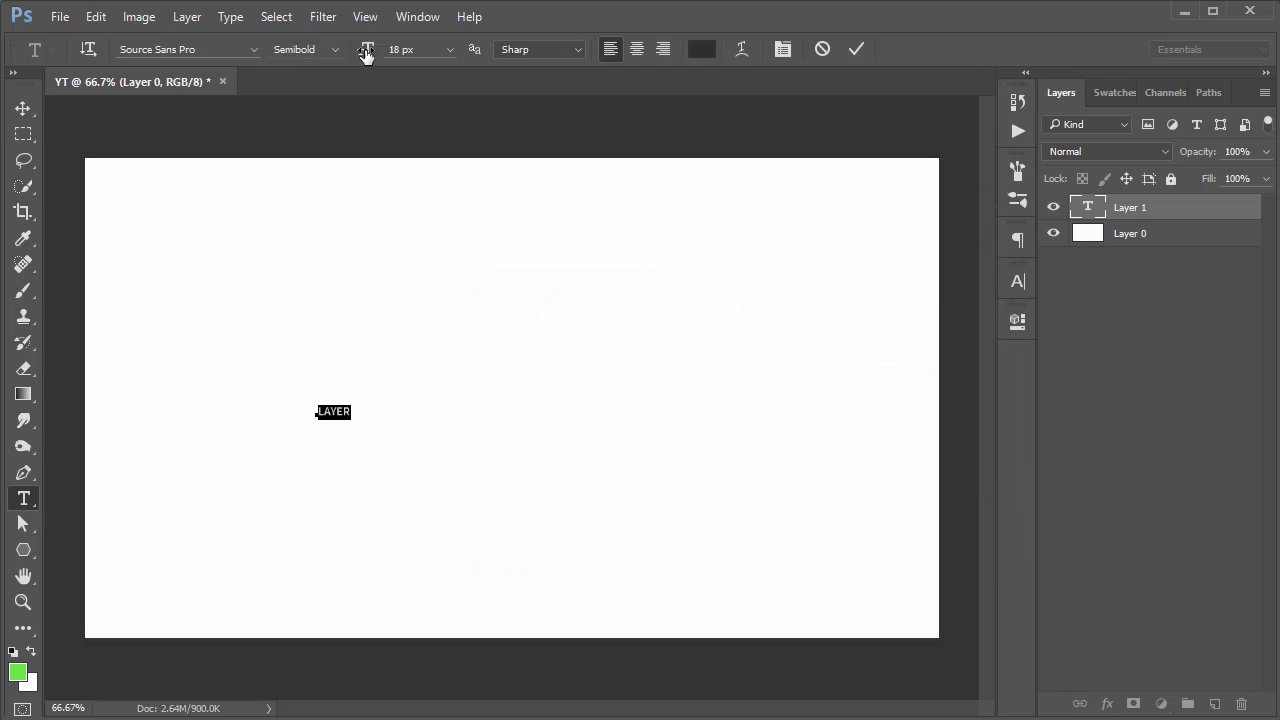
- Enlarge the LAYER text to 232 px, commit it, and reposition it near the centre of the canvas
left_click_drag(366, 49, 579, 56)
left_click(857, 50)
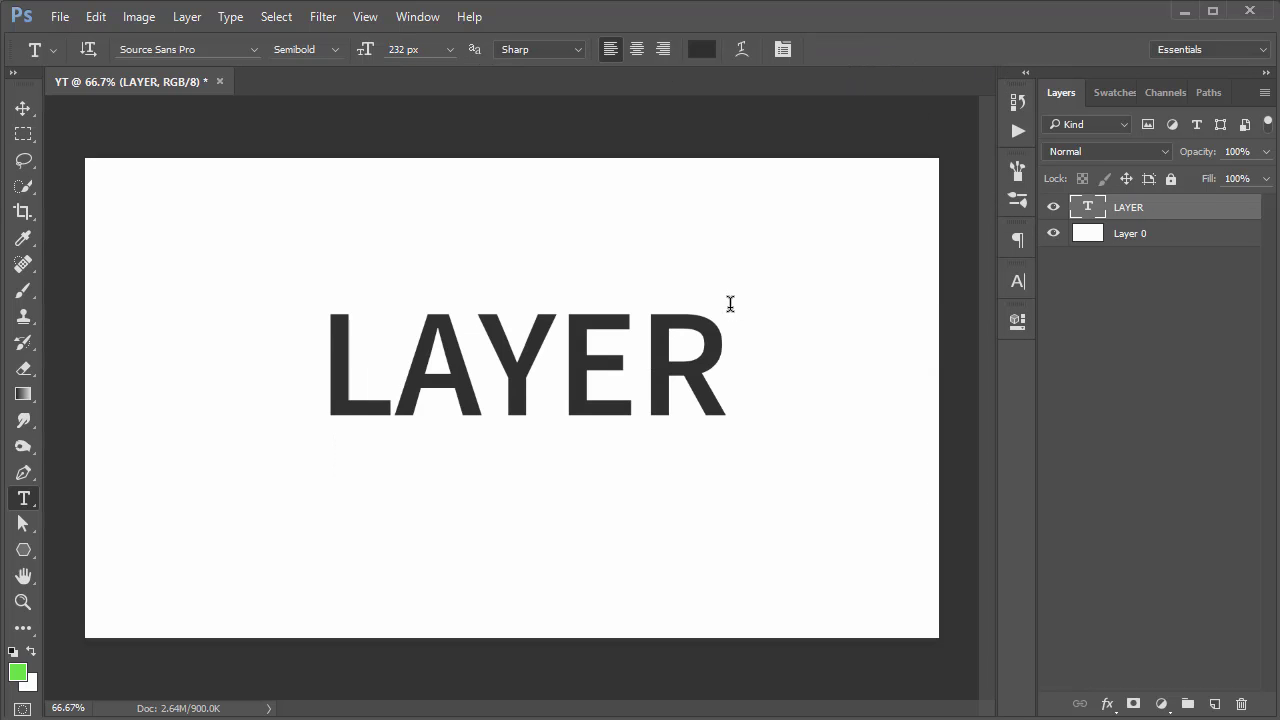
key("v")
mouse_move(568, 343)
left_mouse_down()
mouse_move(553, 352)
mouse_move(572, 364)
left_mouse_up()
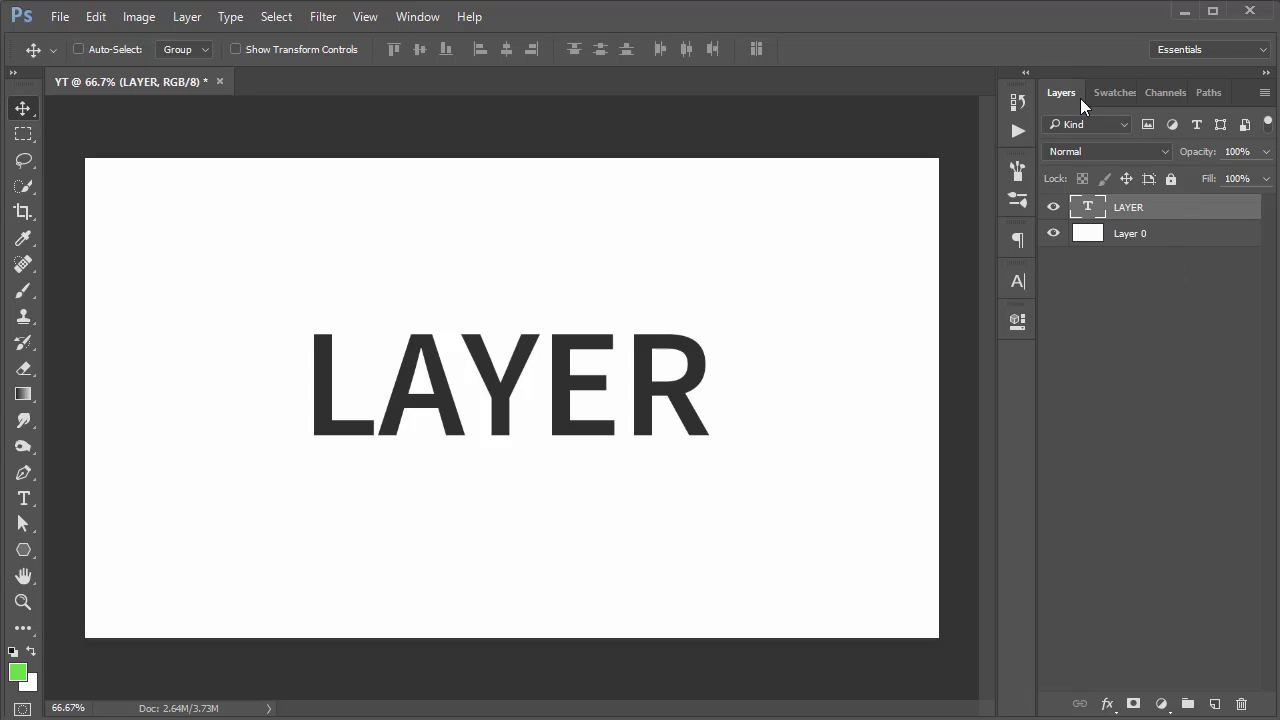
- Show the Styles presets and try out several of them on the LAYER text, including shadow, stroke, textured and blue gradient looks
left_click(416, 18)
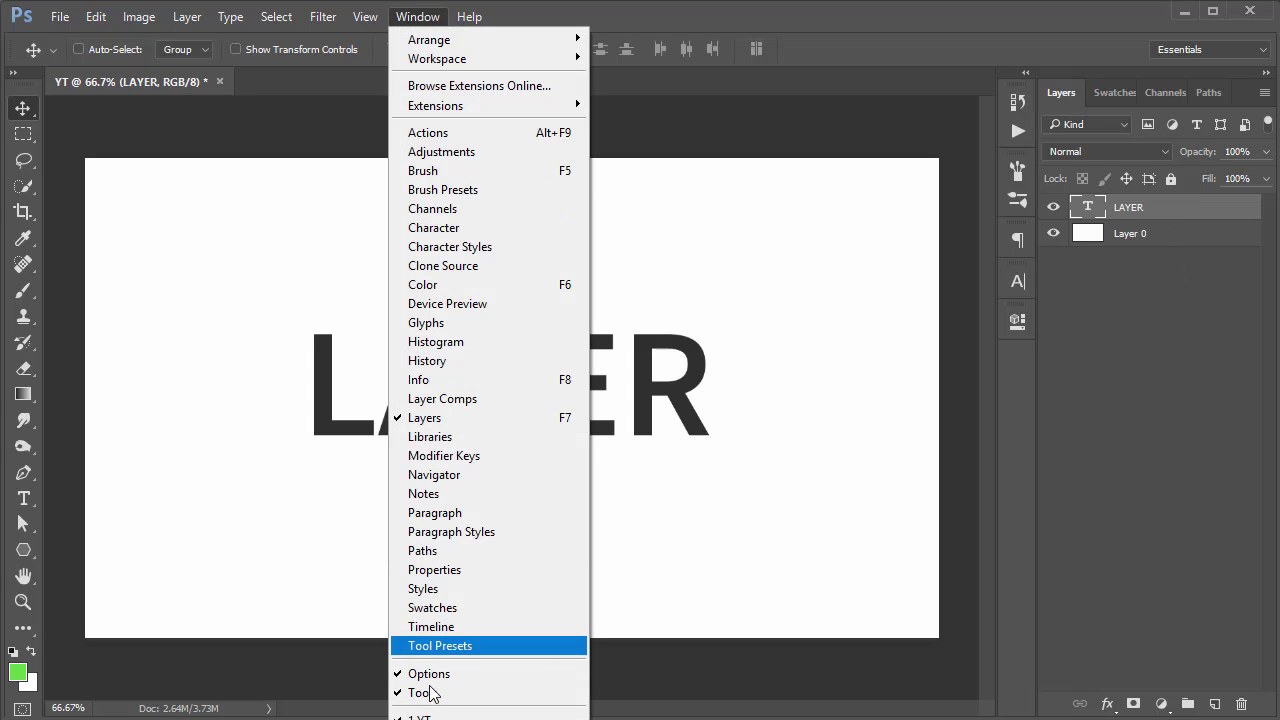
left_click(440, 592)
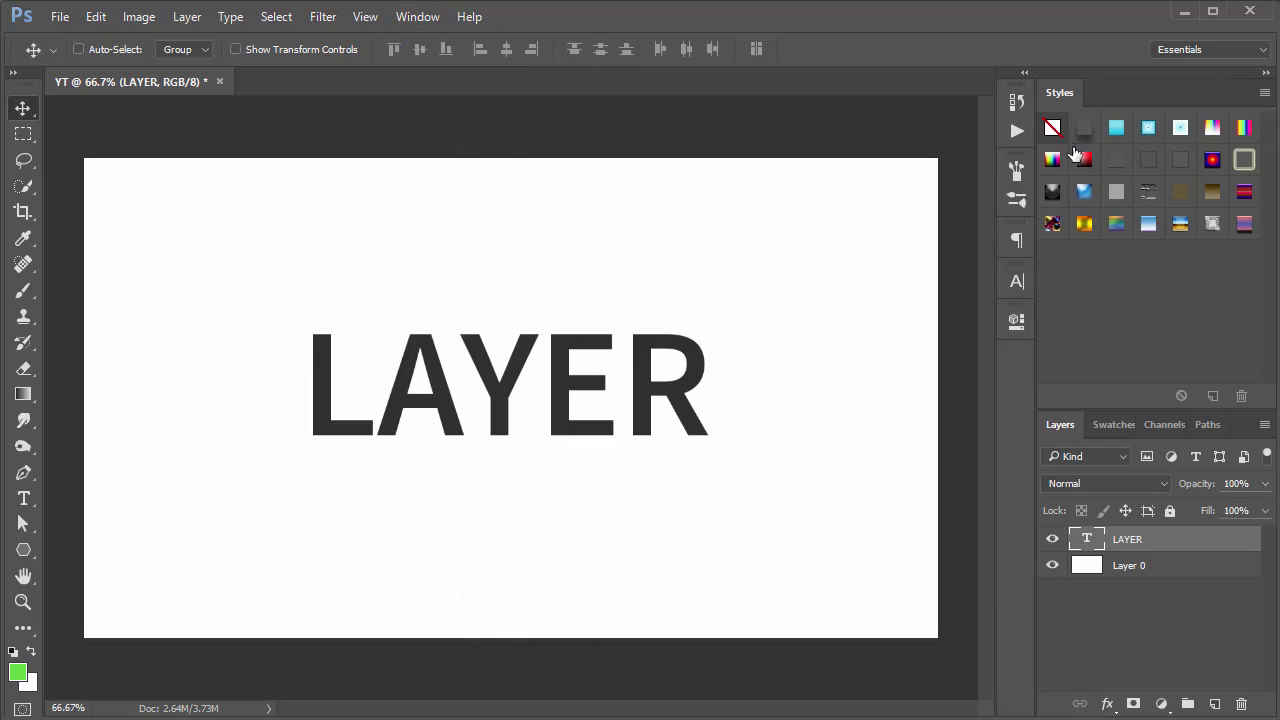
left_click(1085, 130)
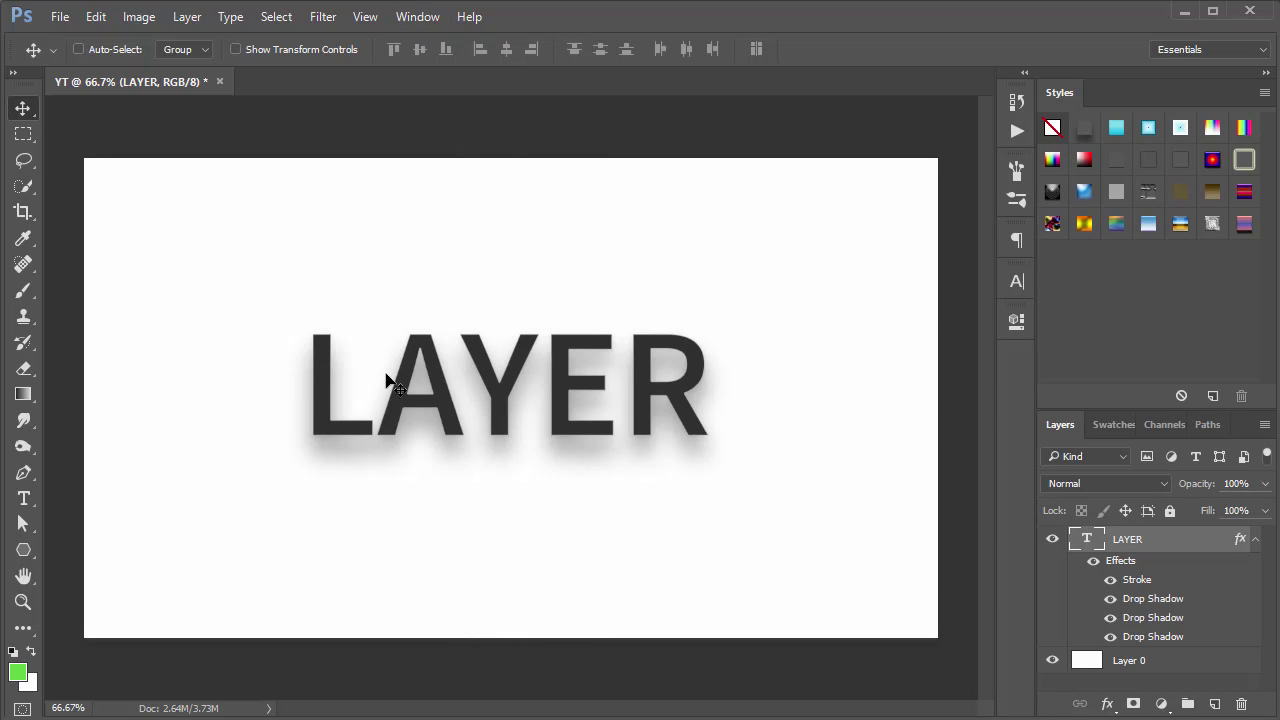
left_click(1052, 191)
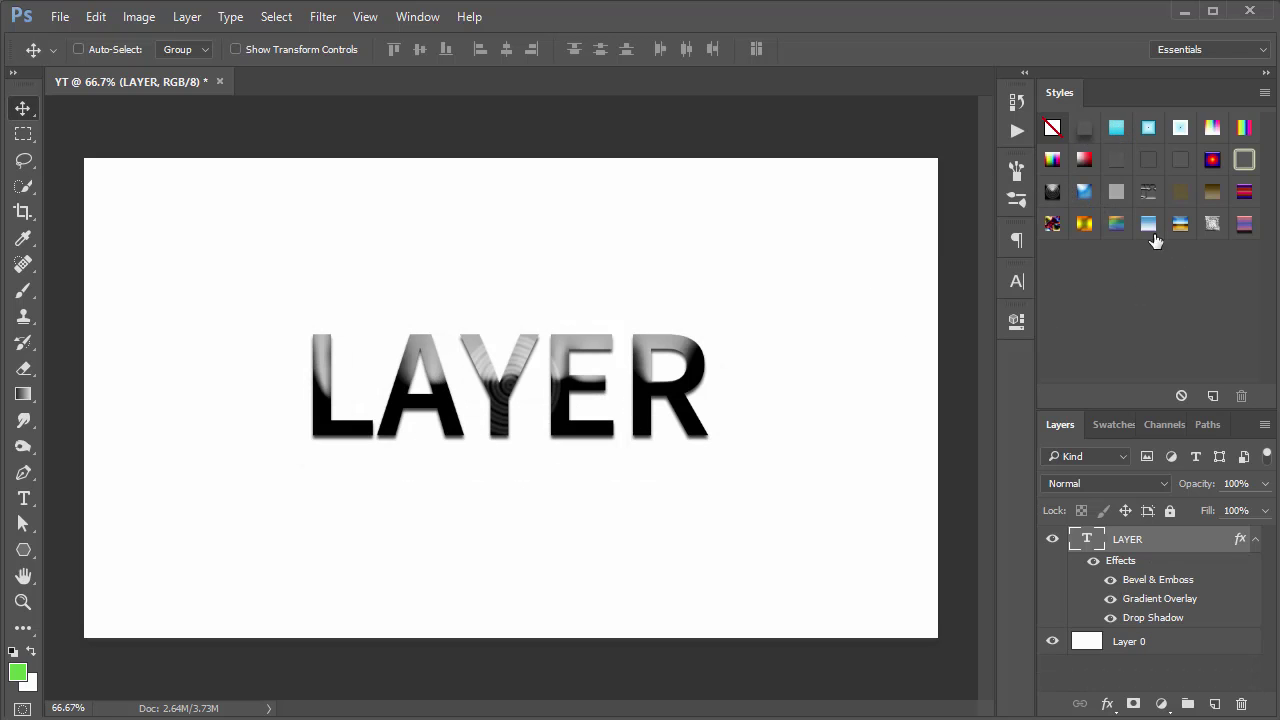
left_click(1148, 230)
left_click(1212, 228)
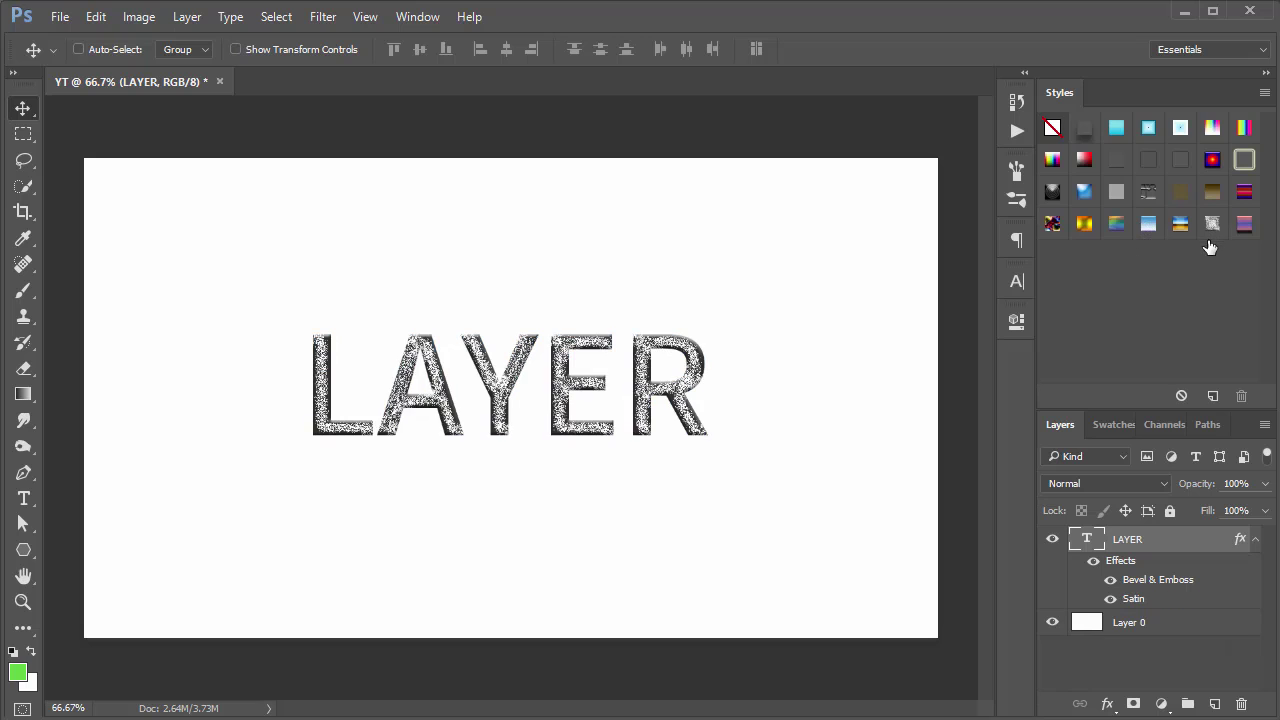
left_click(1180, 224)
left_click(1244, 160)
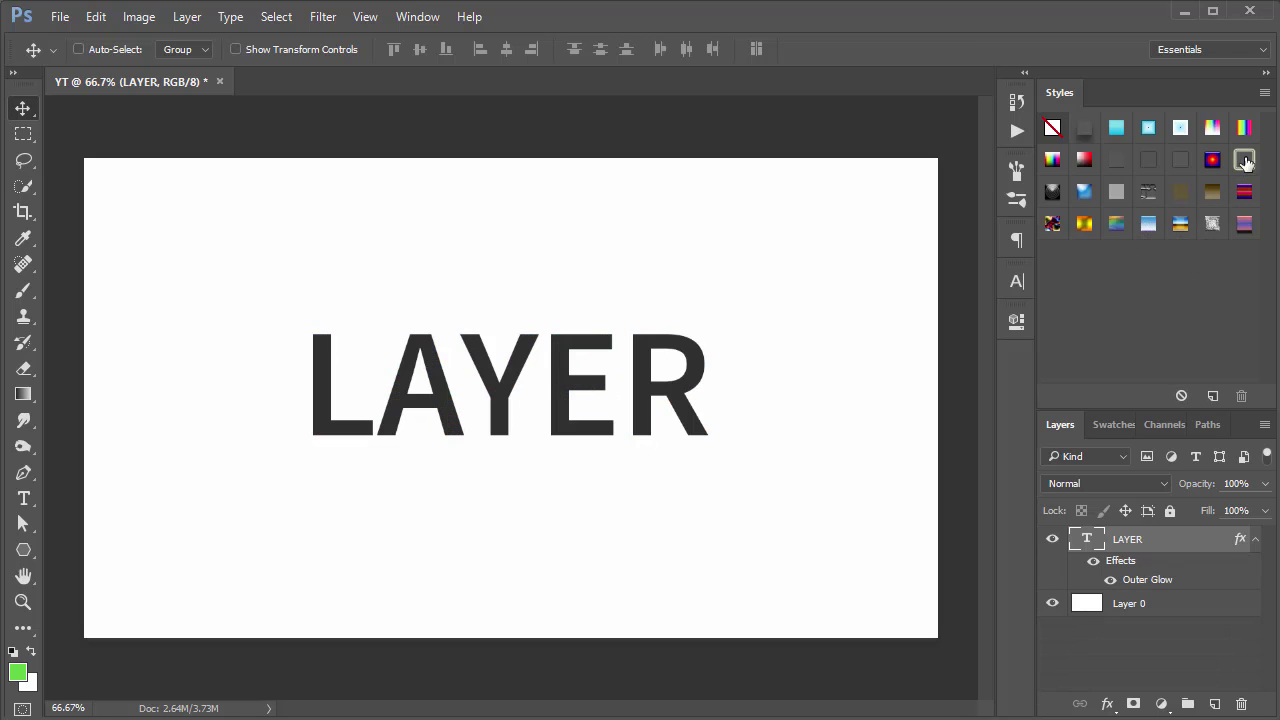
left_click(1148, 160)
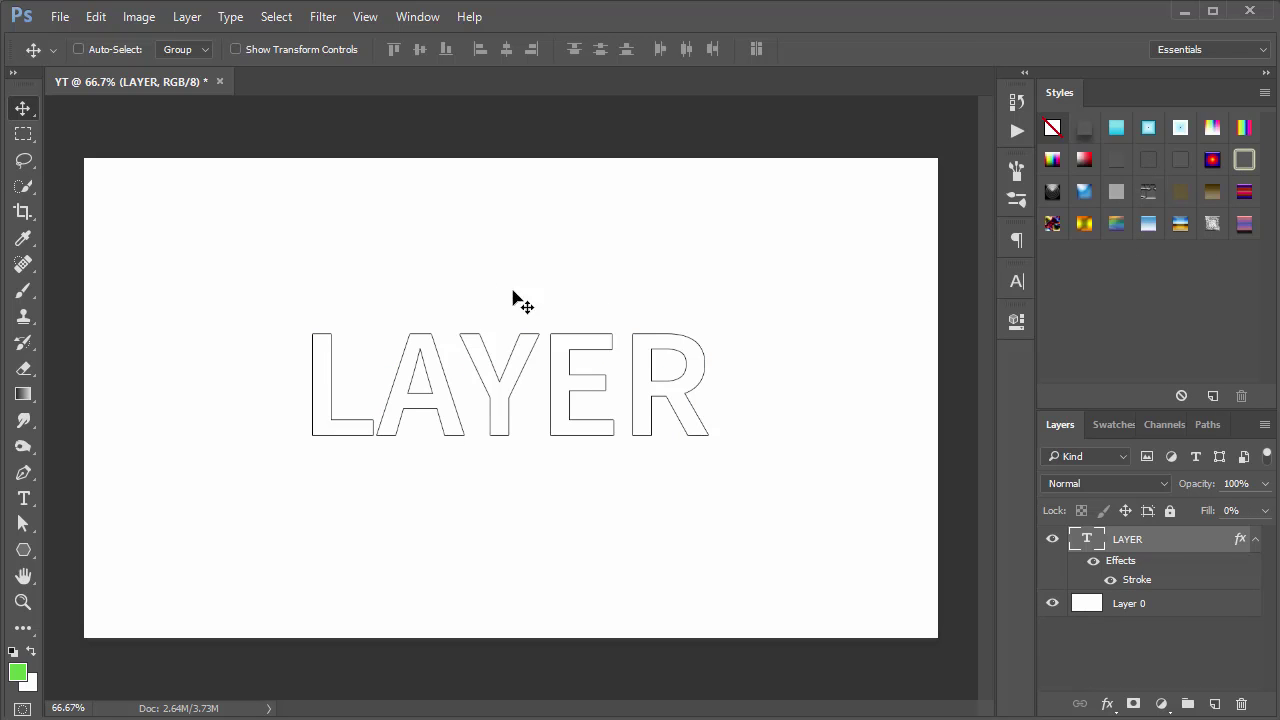
left_click(1107, 194)
left_click(1098, 198)
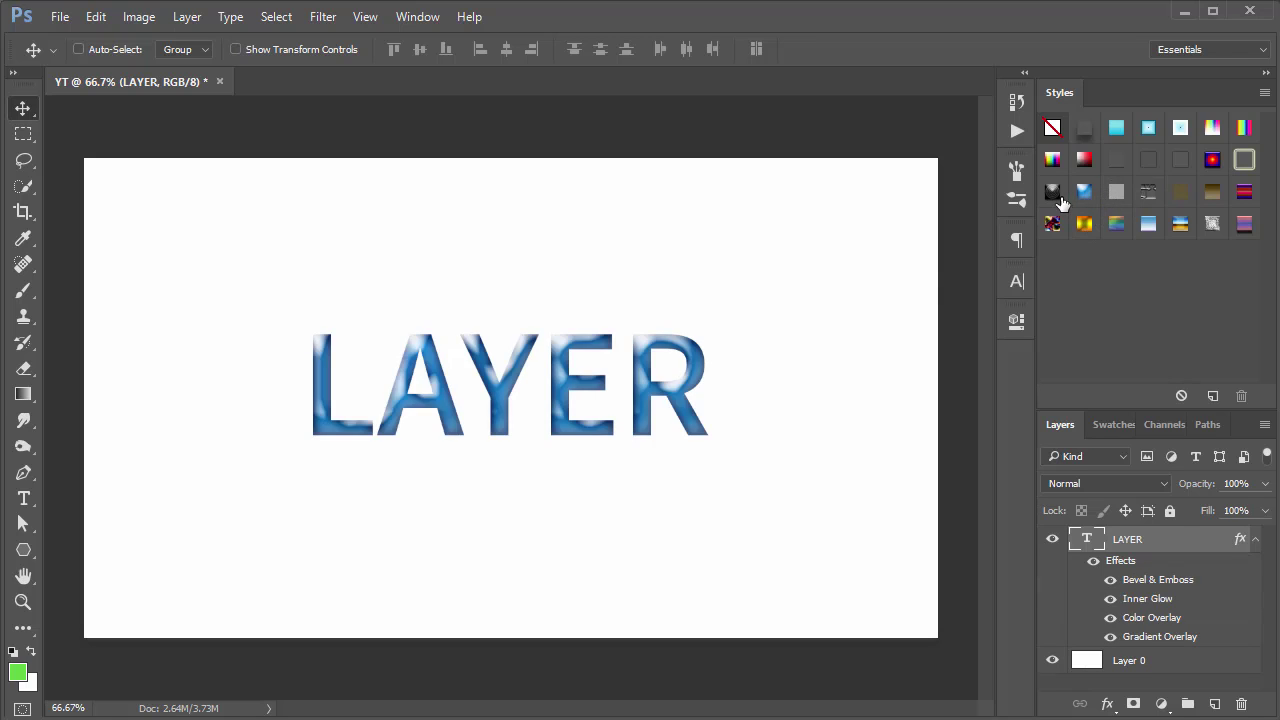
left_click(1058, 202)
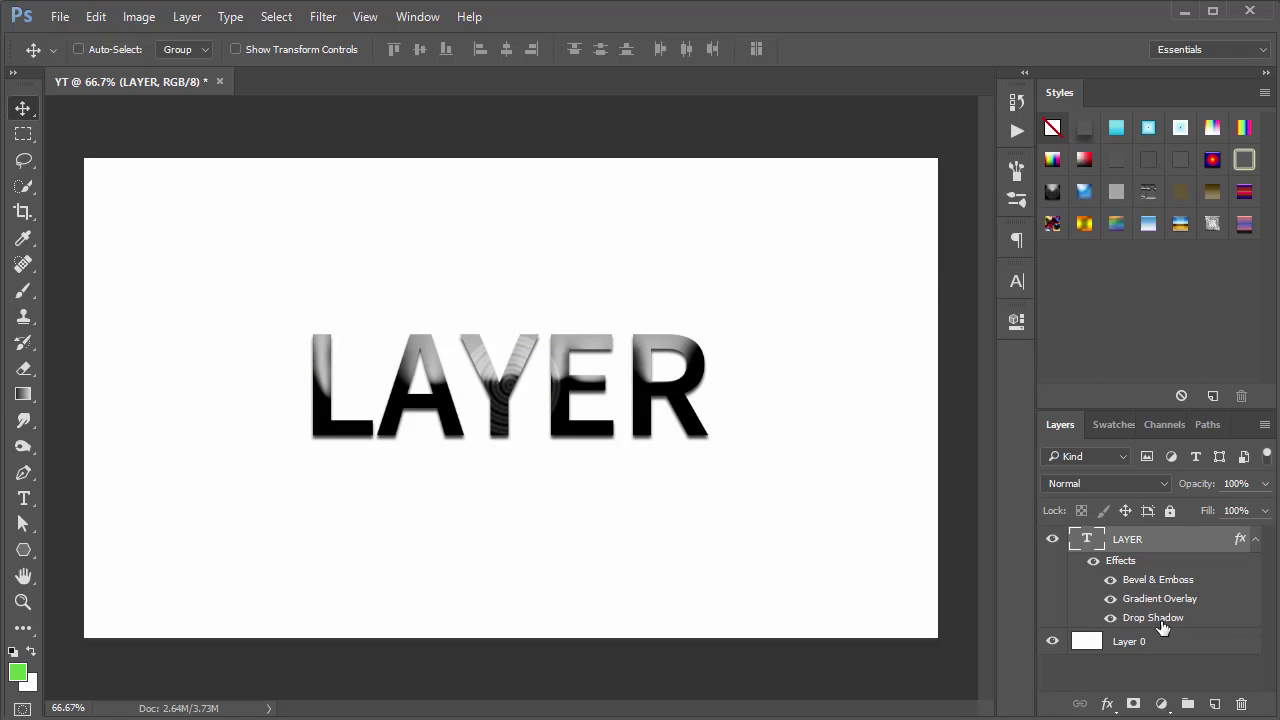
- Clear the preset style from the LAYER text and close the Styles presets
left_click(1054, 130)
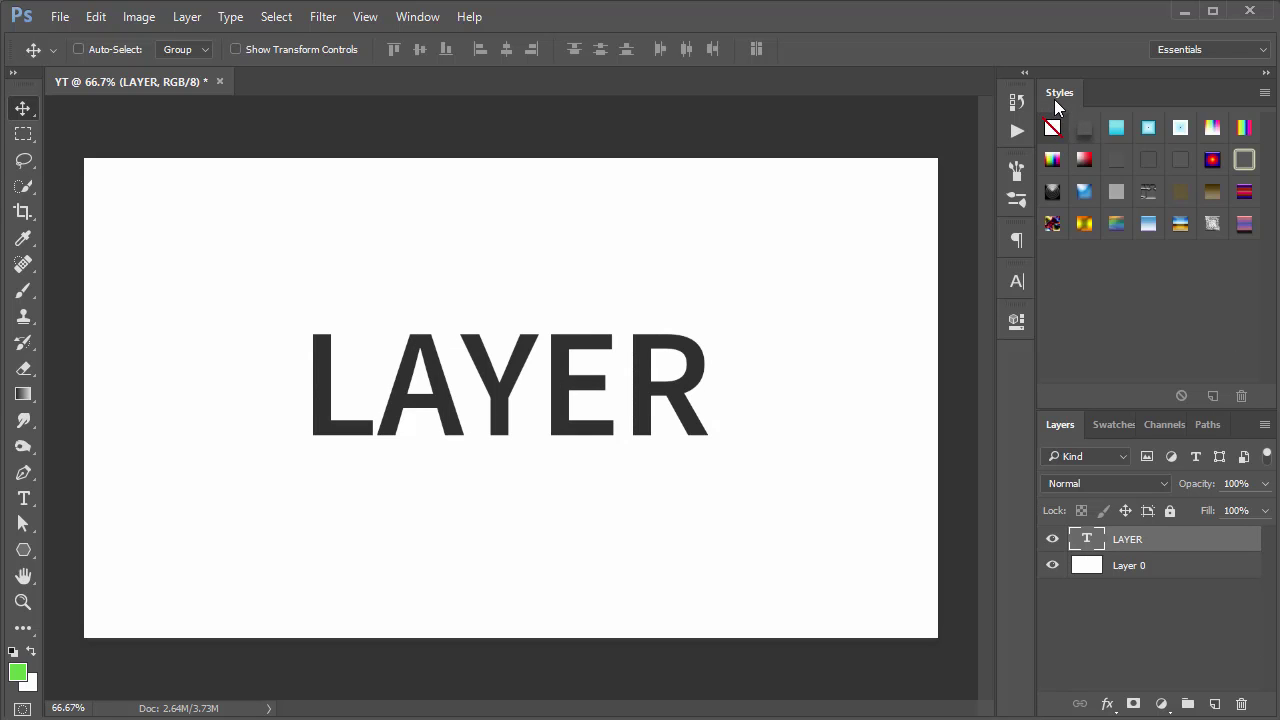
right_click(1055, 105)
left_click(1080, 104)
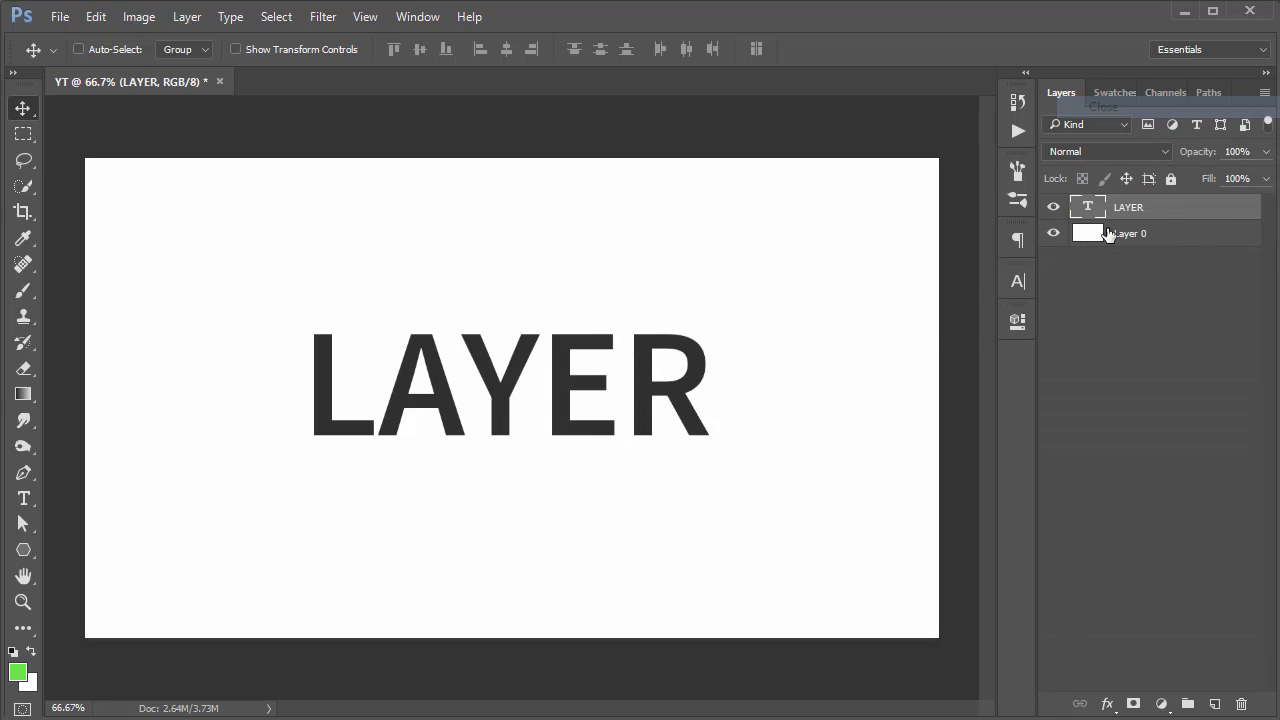
- Bring up the Blending Options of the LAYER text, clear of the lettering, and enable Bevel & Emboss
left_click(1108, 706)
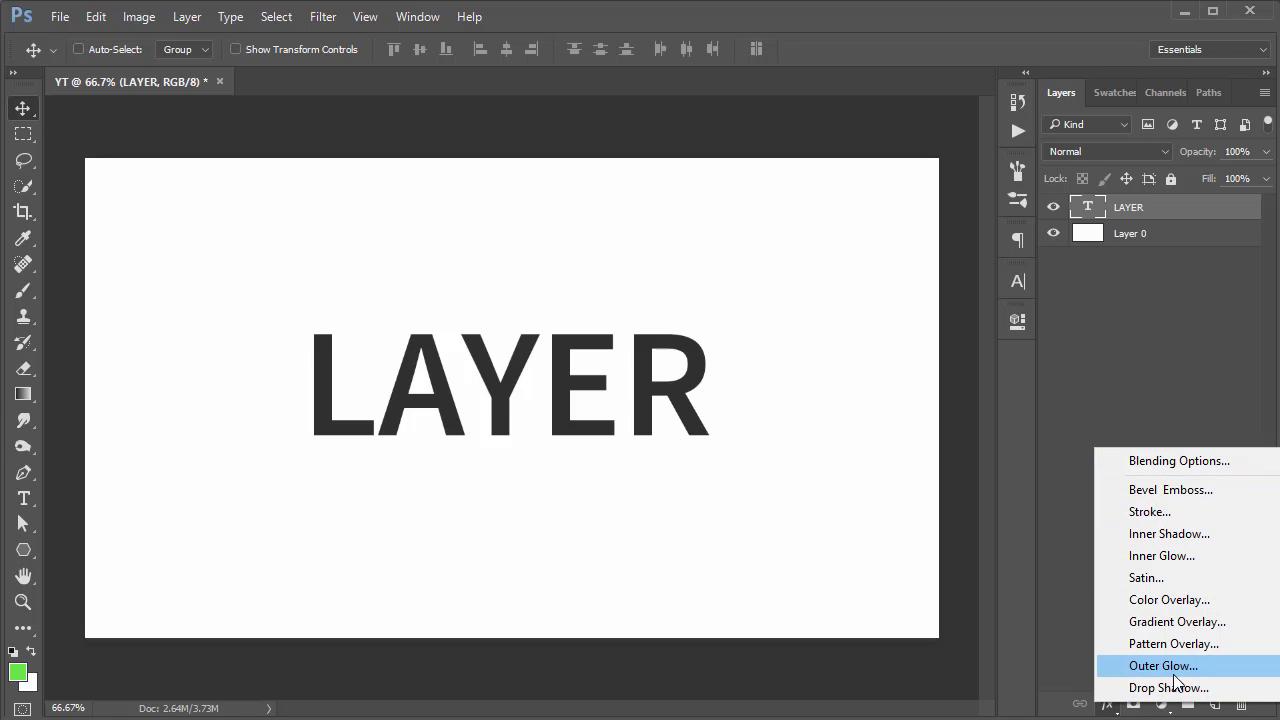
left_click(1199, 466)
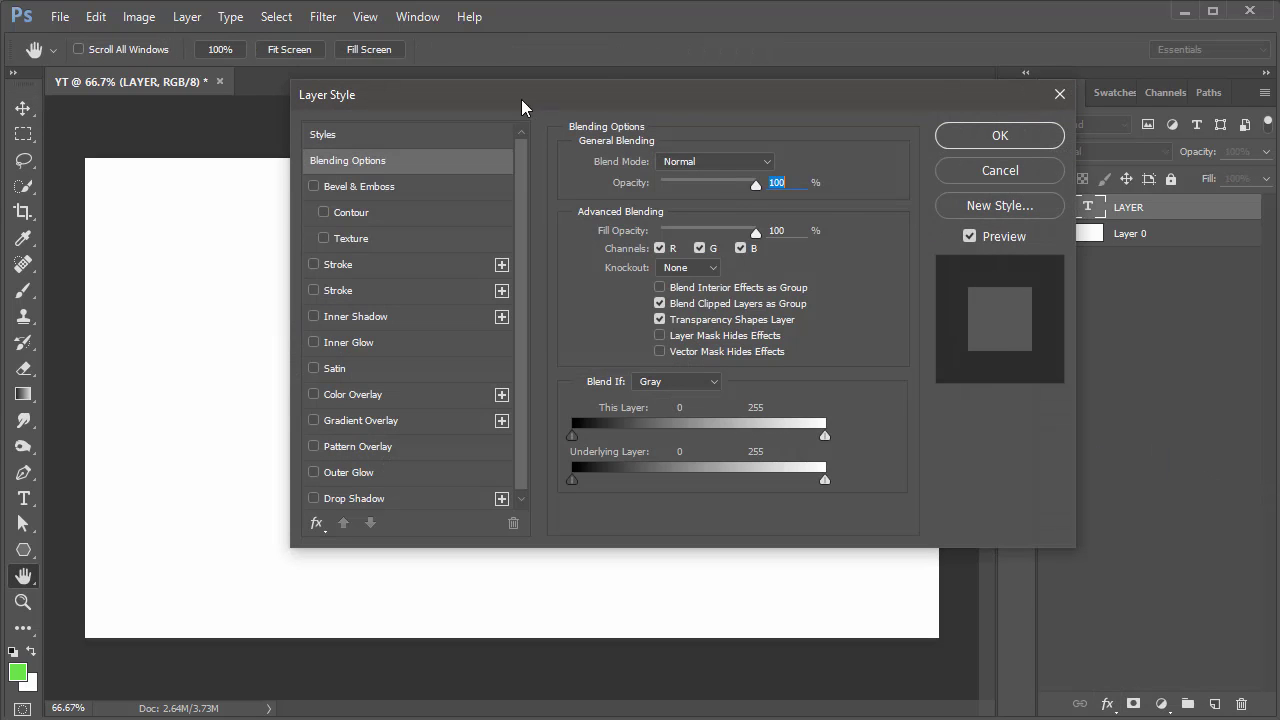
left_click_drag(525, 104, 880, 82)
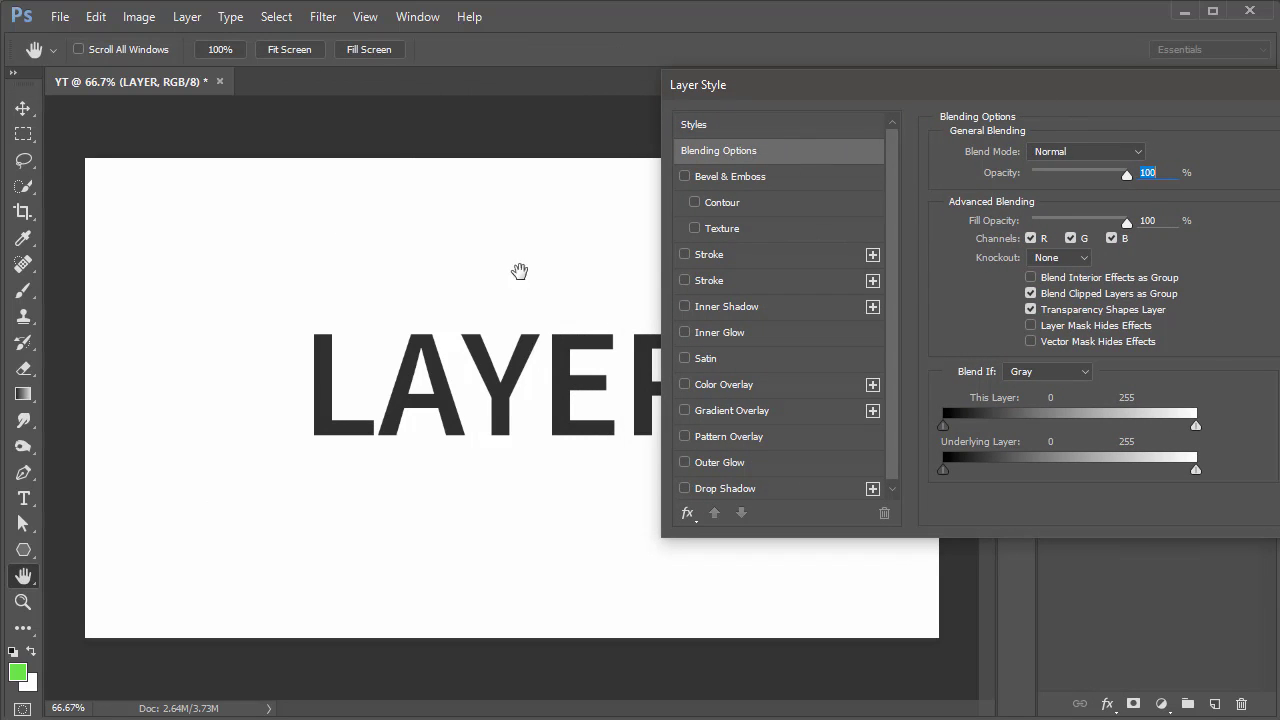
scroll(873, 319, "down", 1)
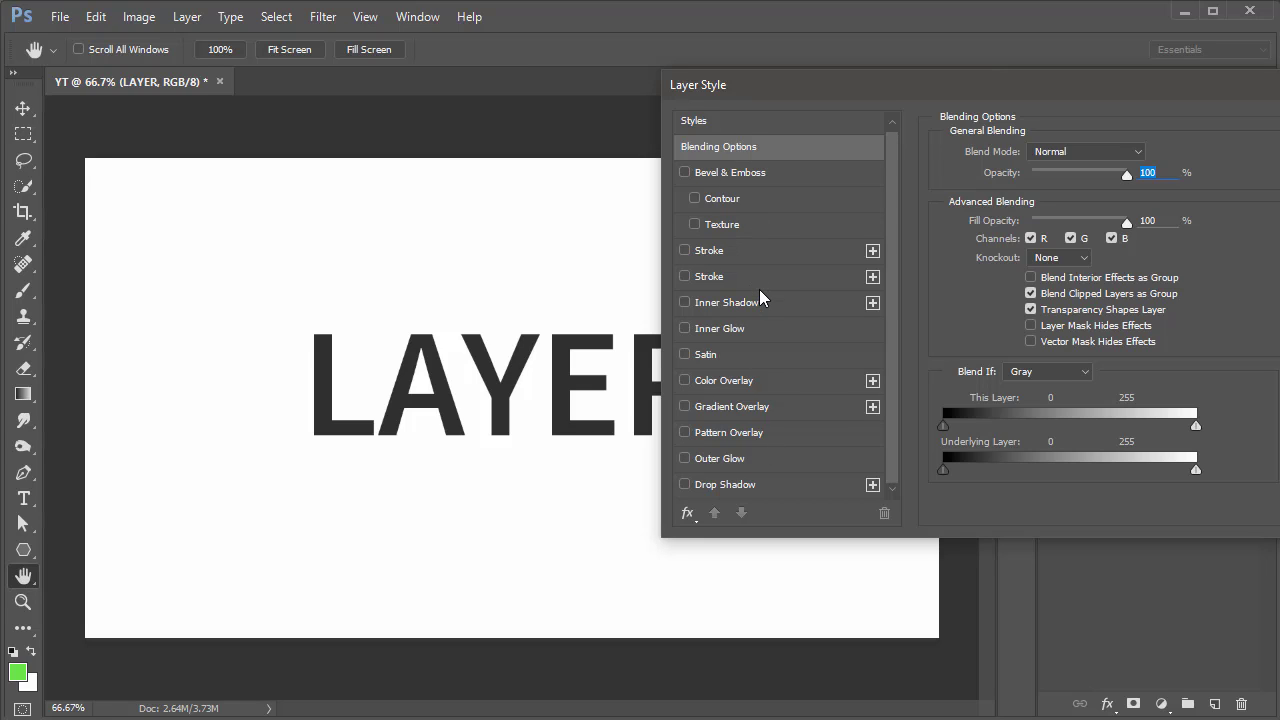
scroll(759, 289, "up", 1)
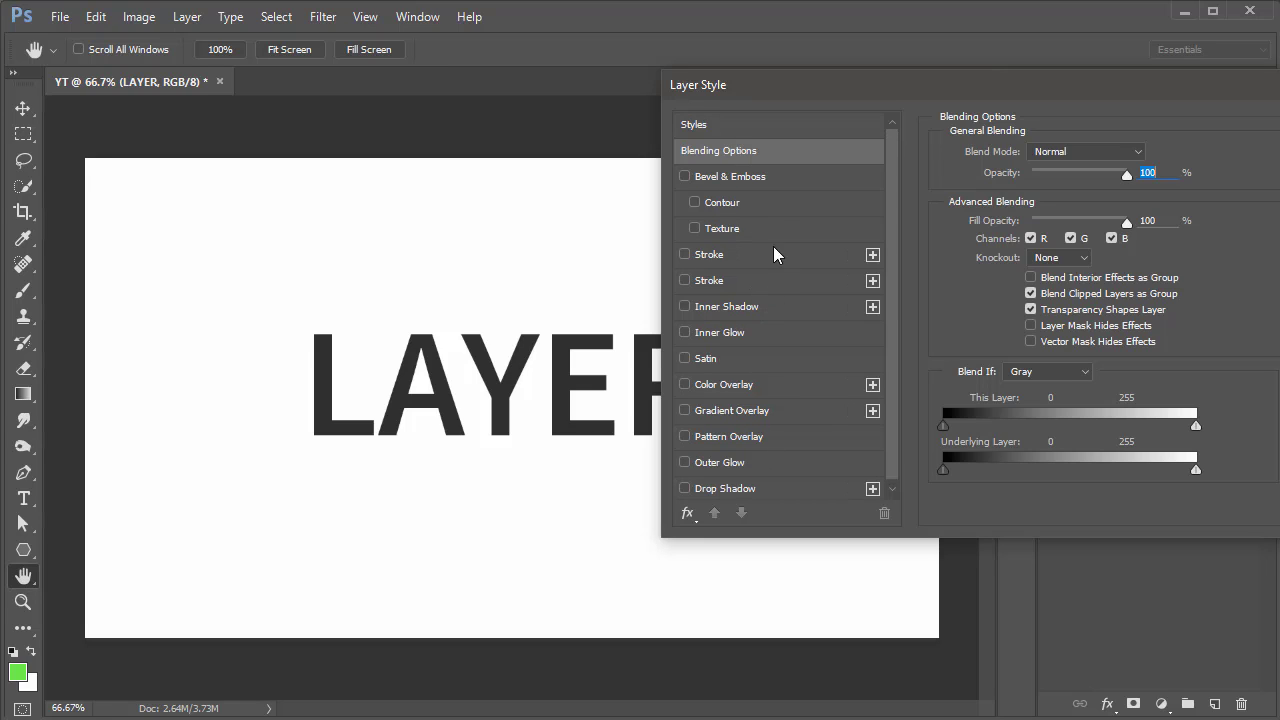
left_click(685, 177)
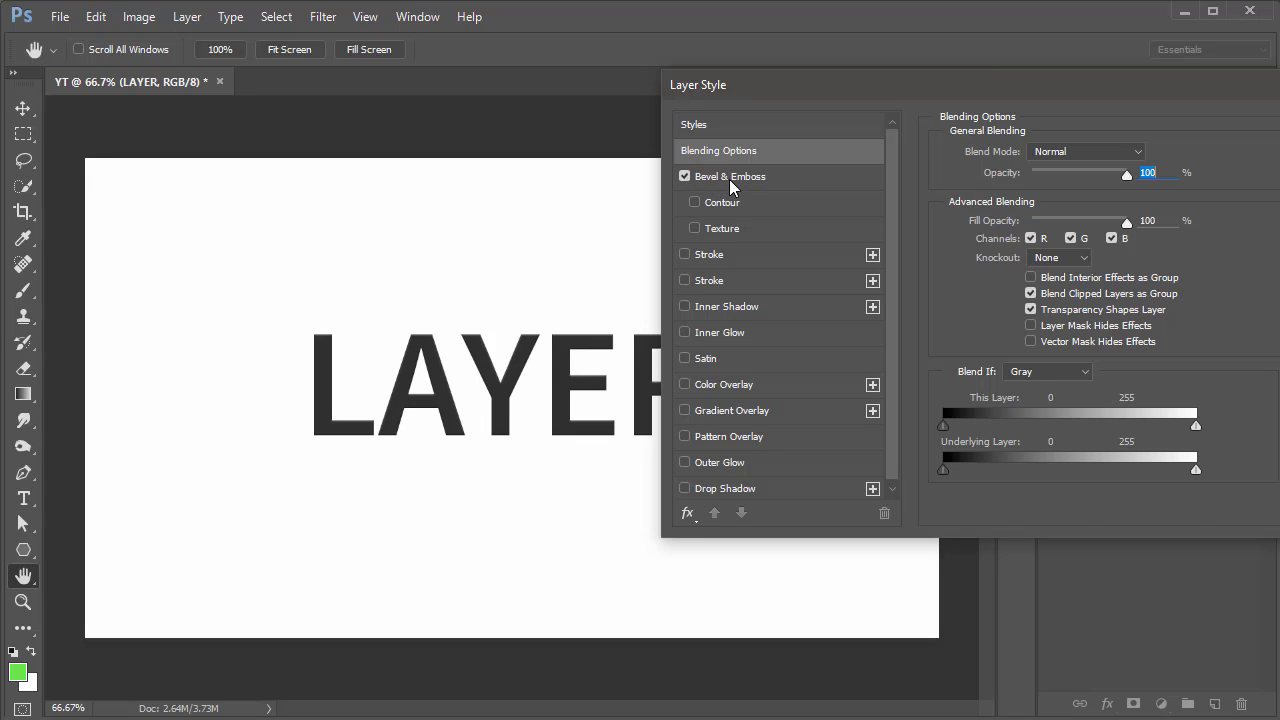
left_click(735, 182)
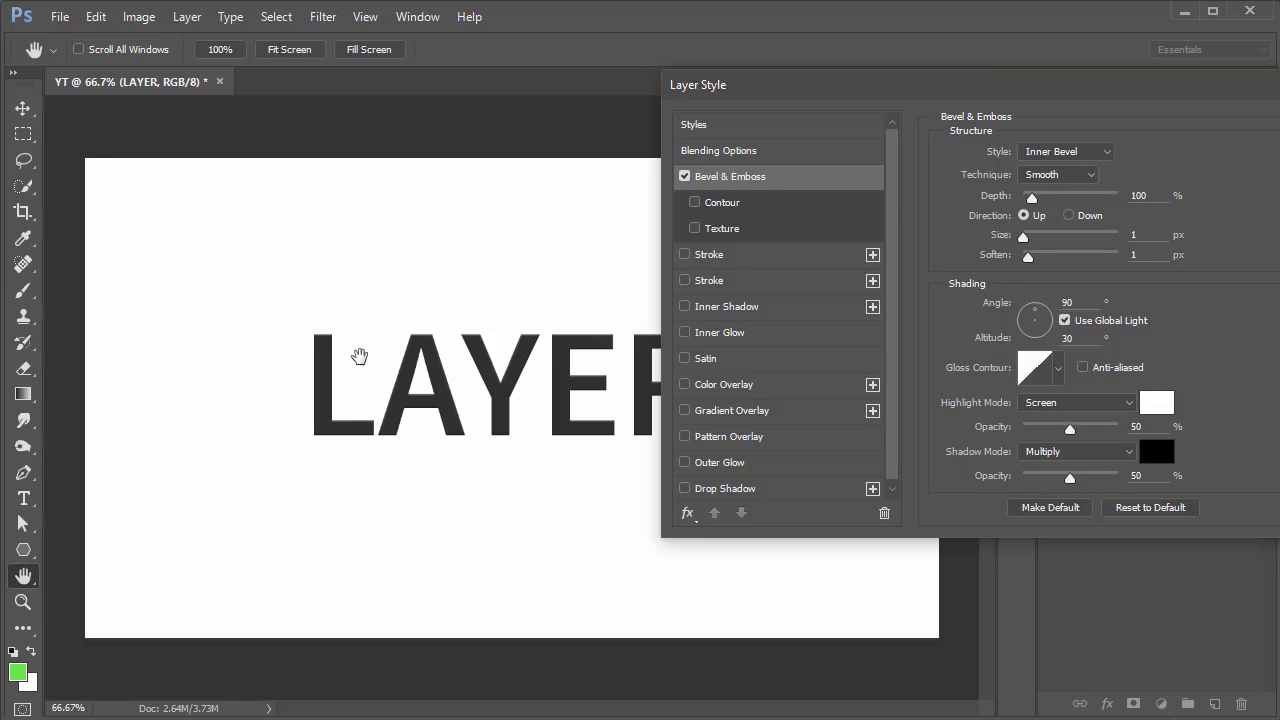
left_click(326, 401, "ctrl")
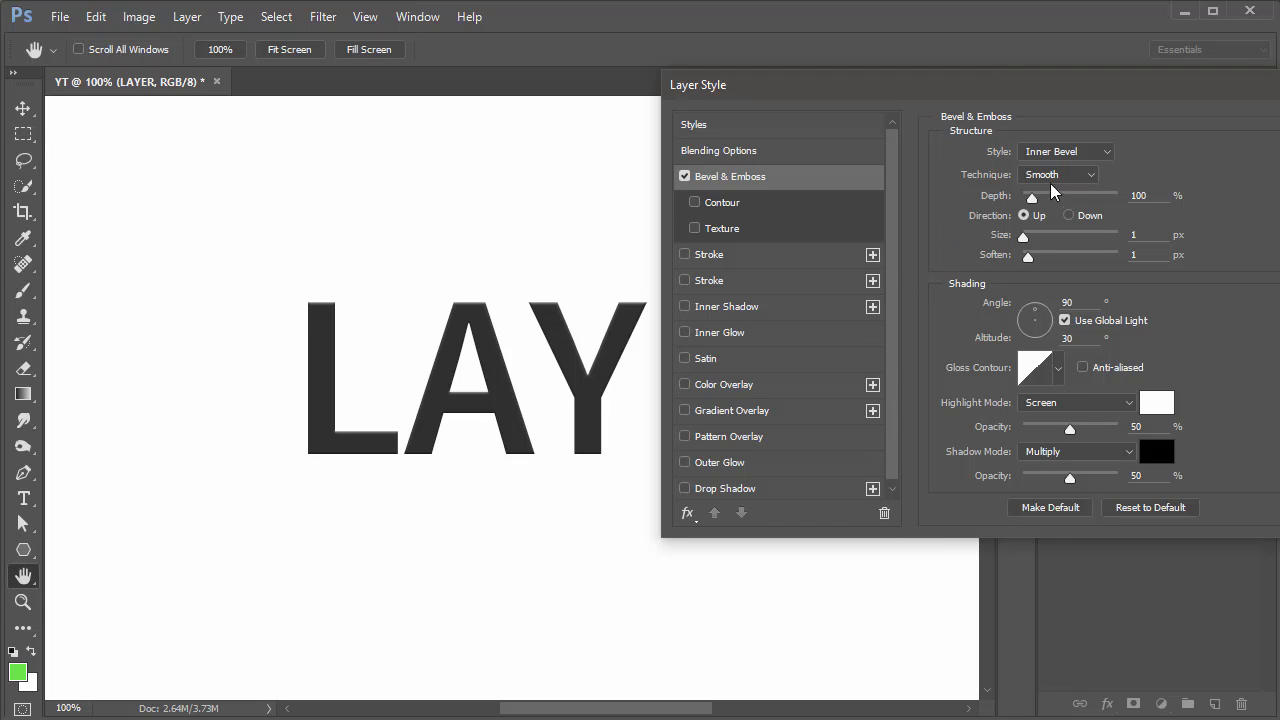
- Examine the available bevel styles and techniques, keeping Inner Bevel and Smooth
left_click(1050, 155)
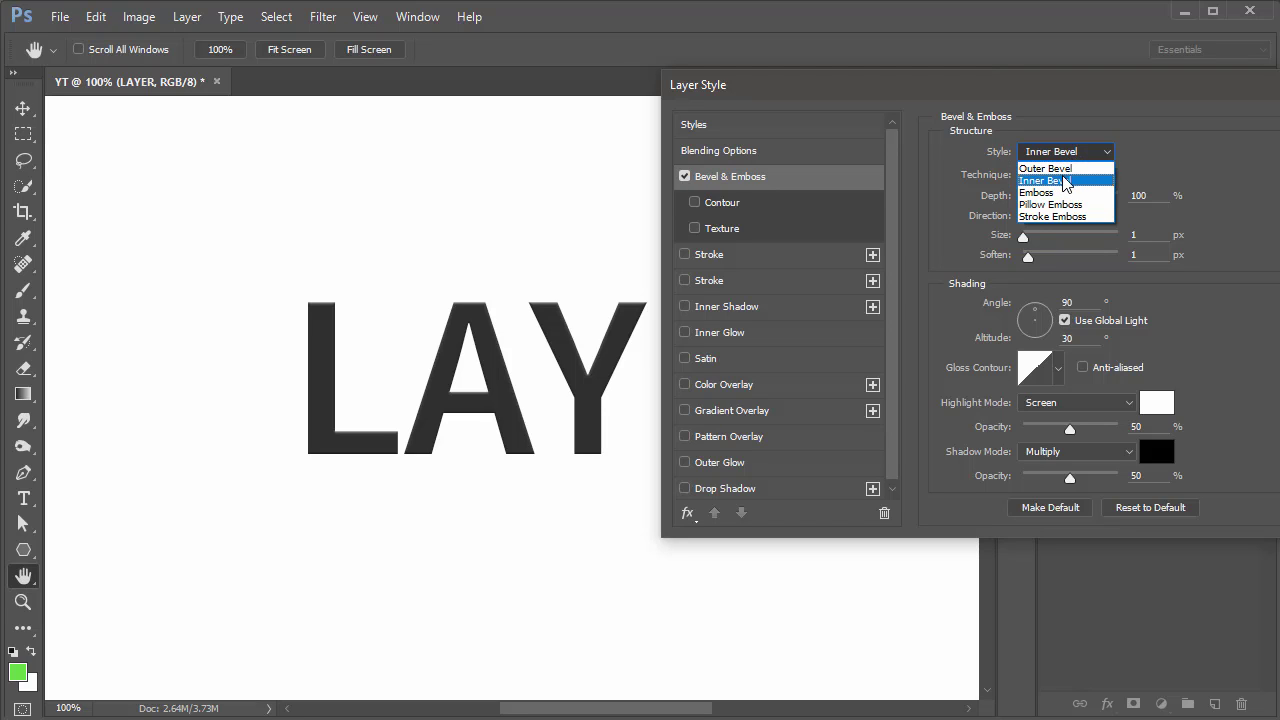
left_click(1061, 182)
left_click(1057, 176)
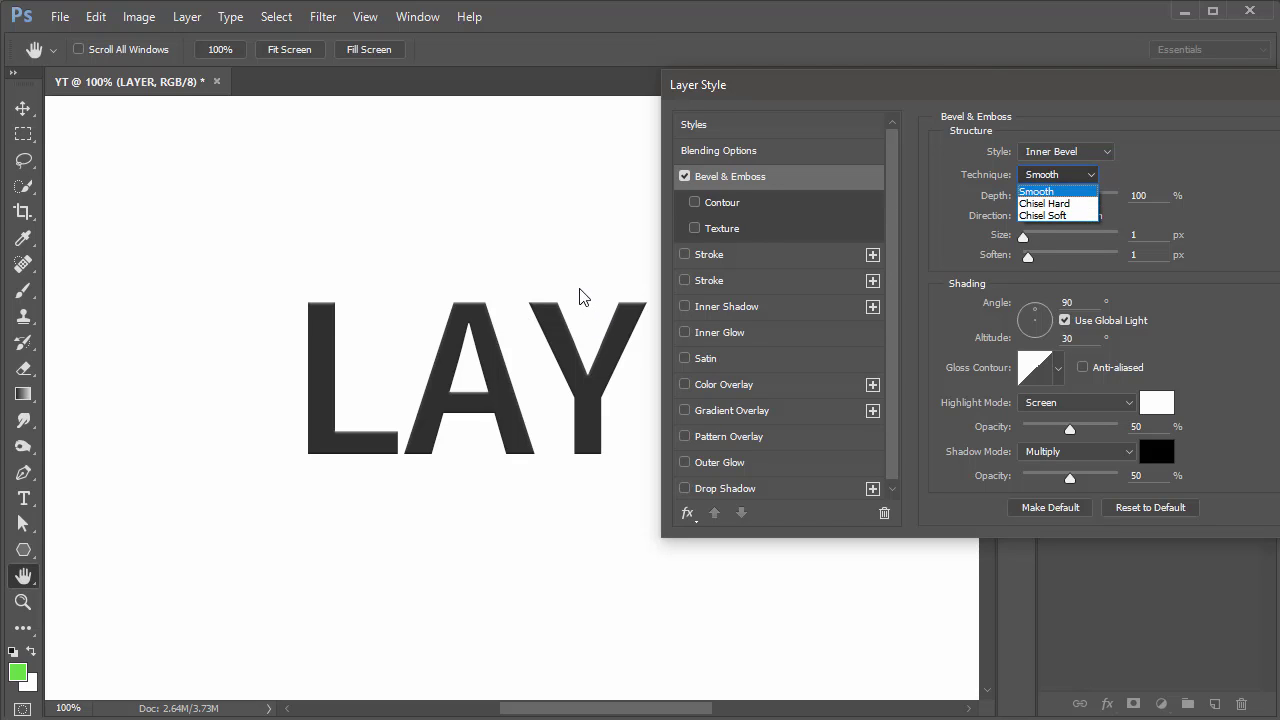
left_click(975, 183)
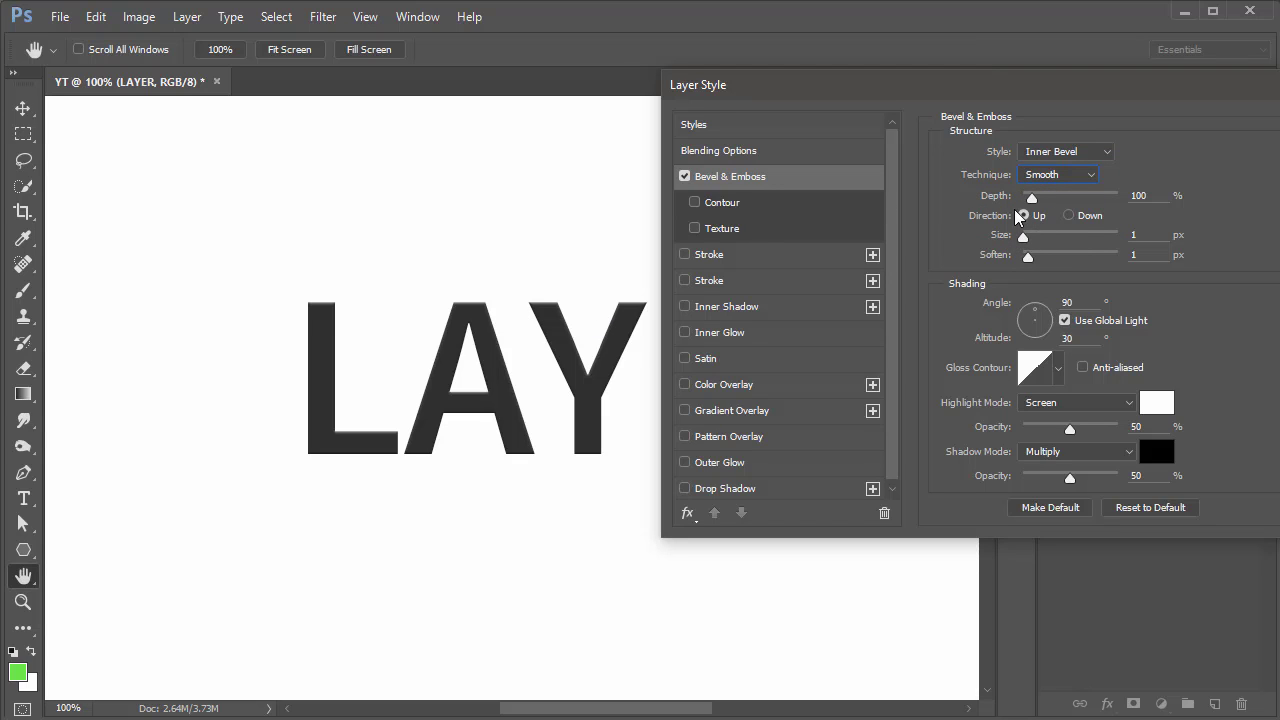
- Try a bevel with 605% depth, 8 px size and 0 px soften, and discard the layer style changes
mouse_move(1032, 201)
left_mouse_down()
mouse_move(1078, 201)
mouse_move(1047, 205)
left_mouse_up()
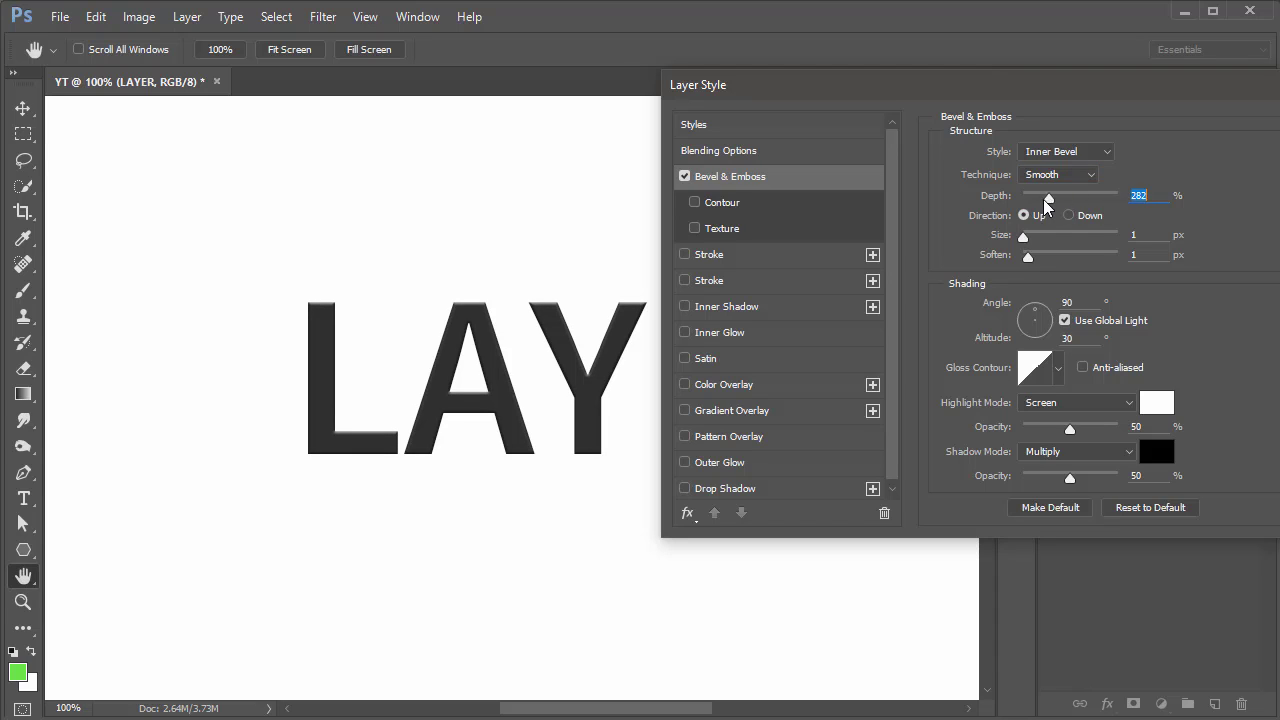
type("150")
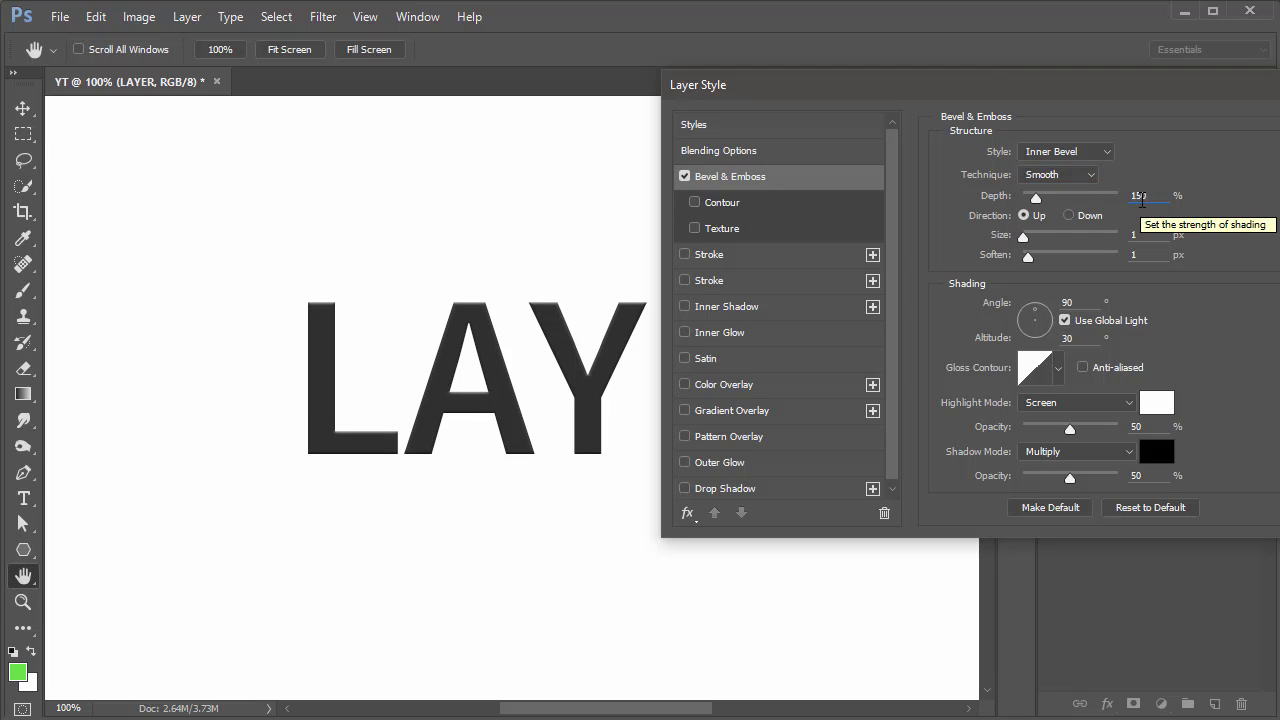
mouse_move(1018, 240)
left_mouse_down()
mouse_move(1065, 260)
mouse_move(865, 263)
left_mouse_up()
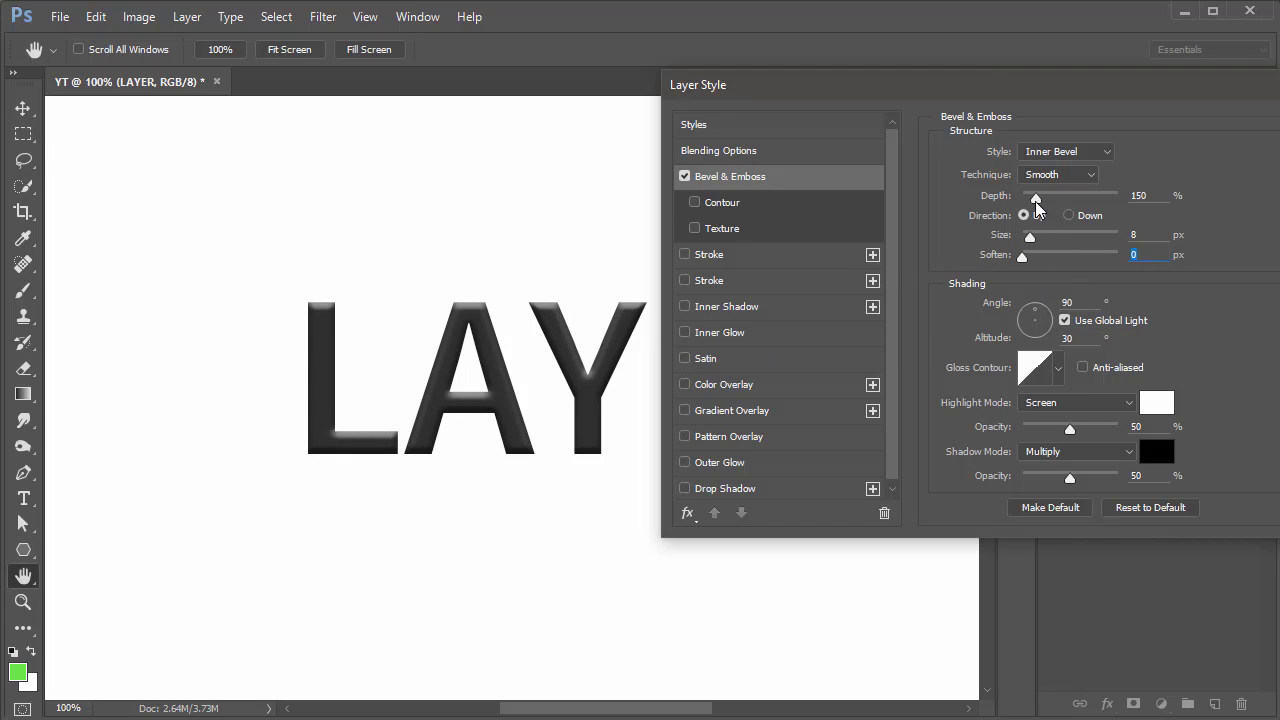
left_click_drag(1035, 201, 1076, 200)
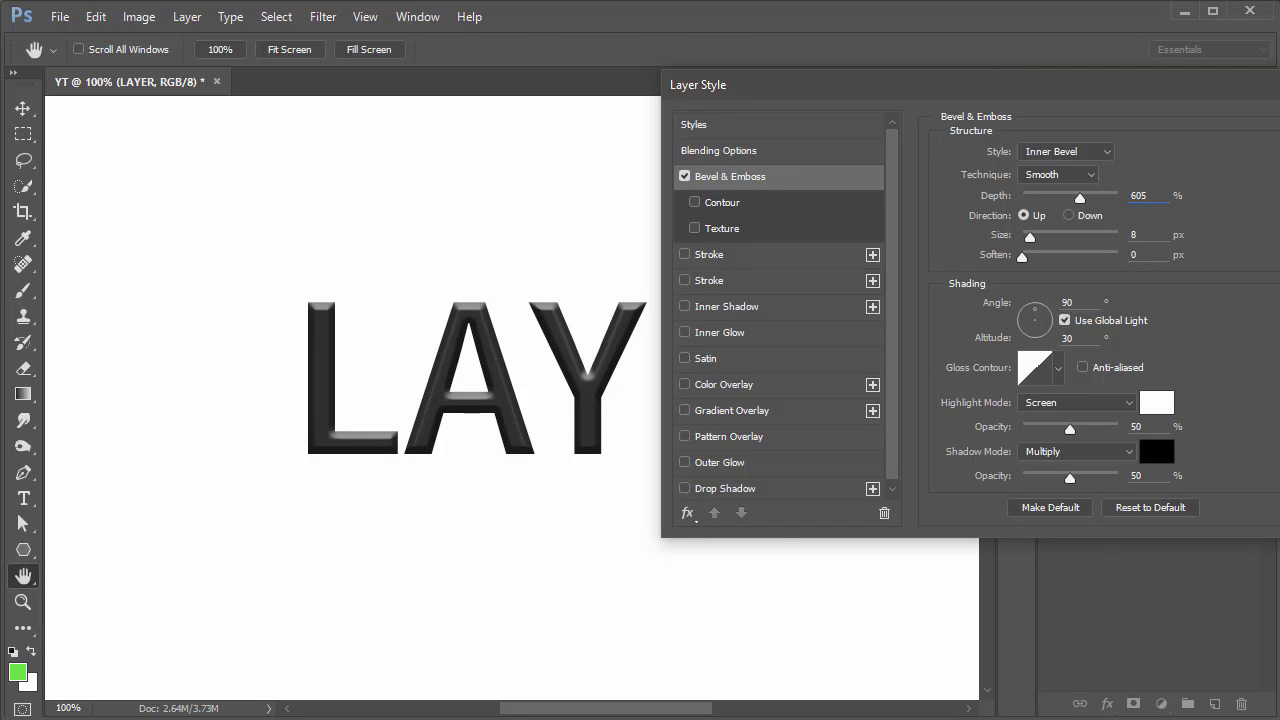
key("Escape")
- Recolour the LAYER text to match the green foreground colour and commit the text edit
scroll(637, 446, "down", 2)
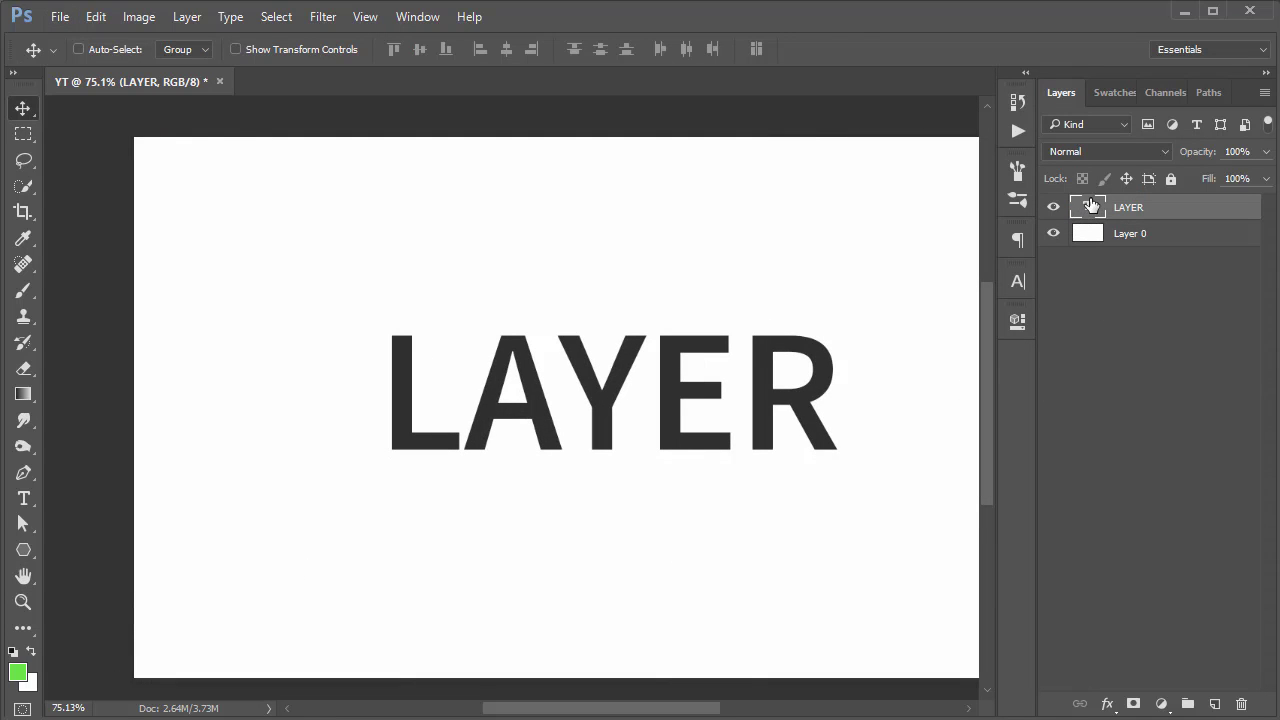
double_click(1090, 205)
left_click(702, 51)
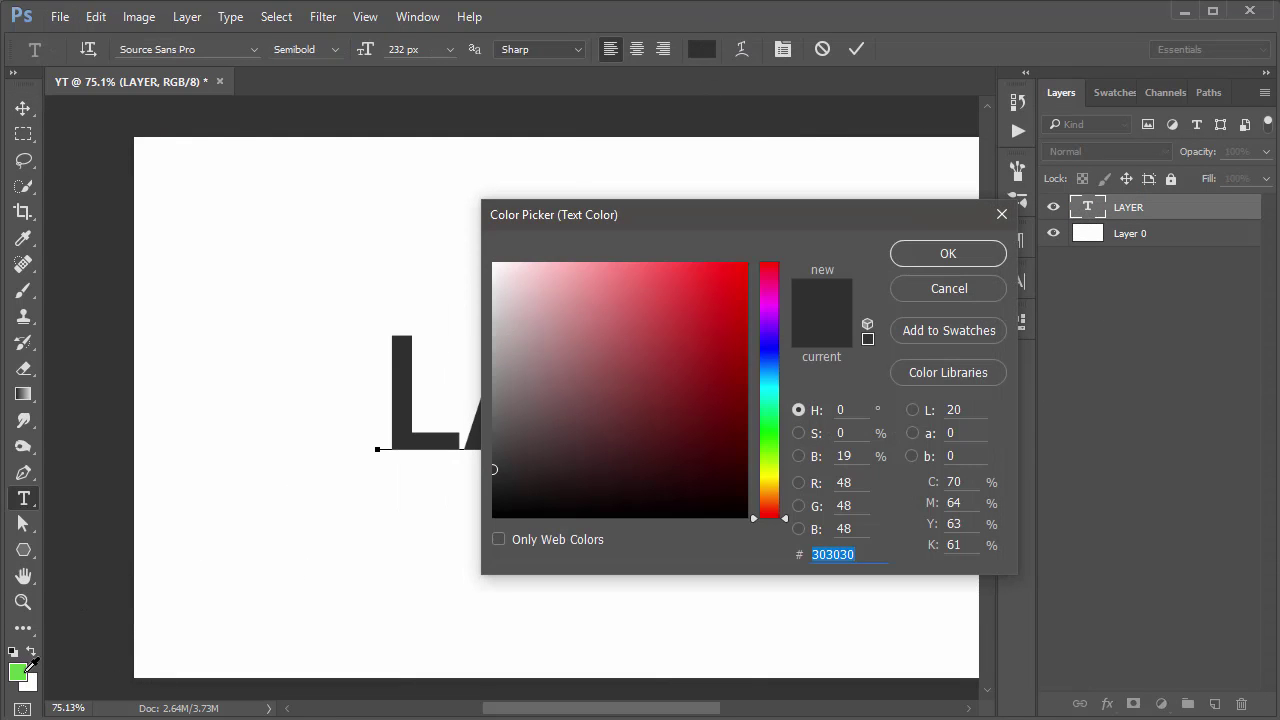
type("61d143")
left_click(948, 253)
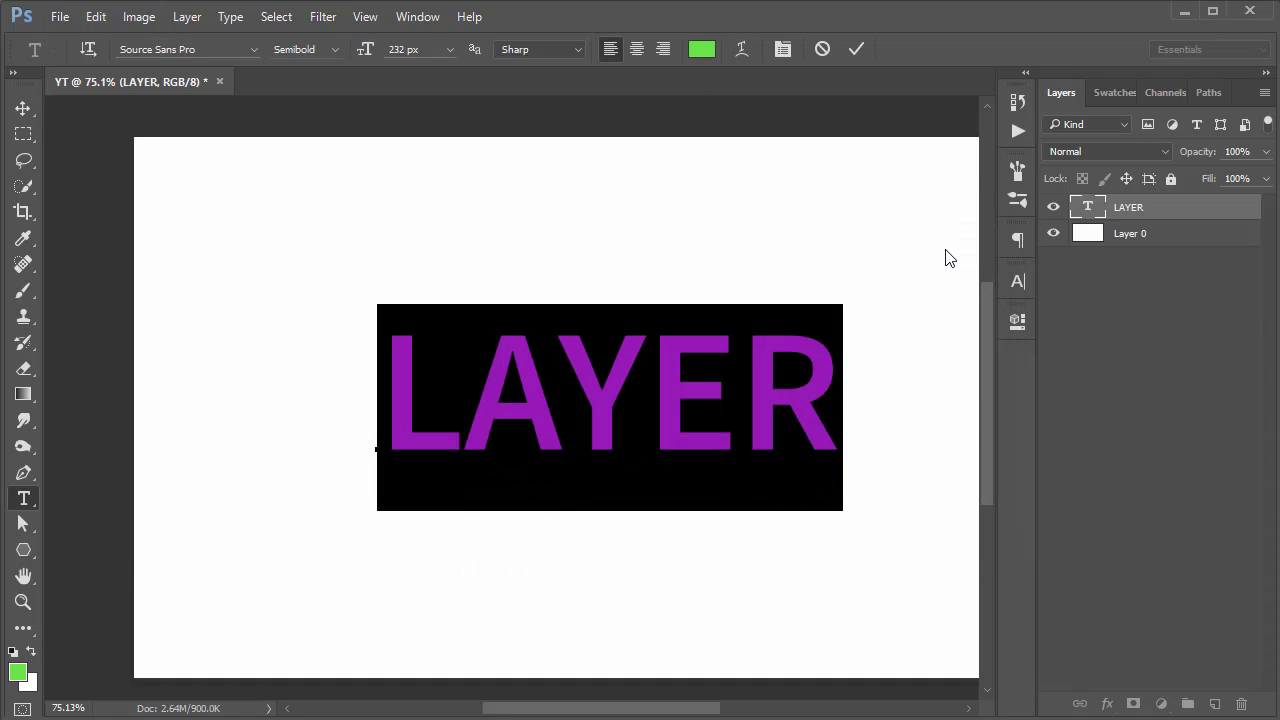
key("ctrl+Return")
key("v")
- Reopen the Blending Options of the green LAYER text and place the dialog clear of its last letters
left_click(707, 374, "ctrl")
left_click(709, 374, "ctrl")
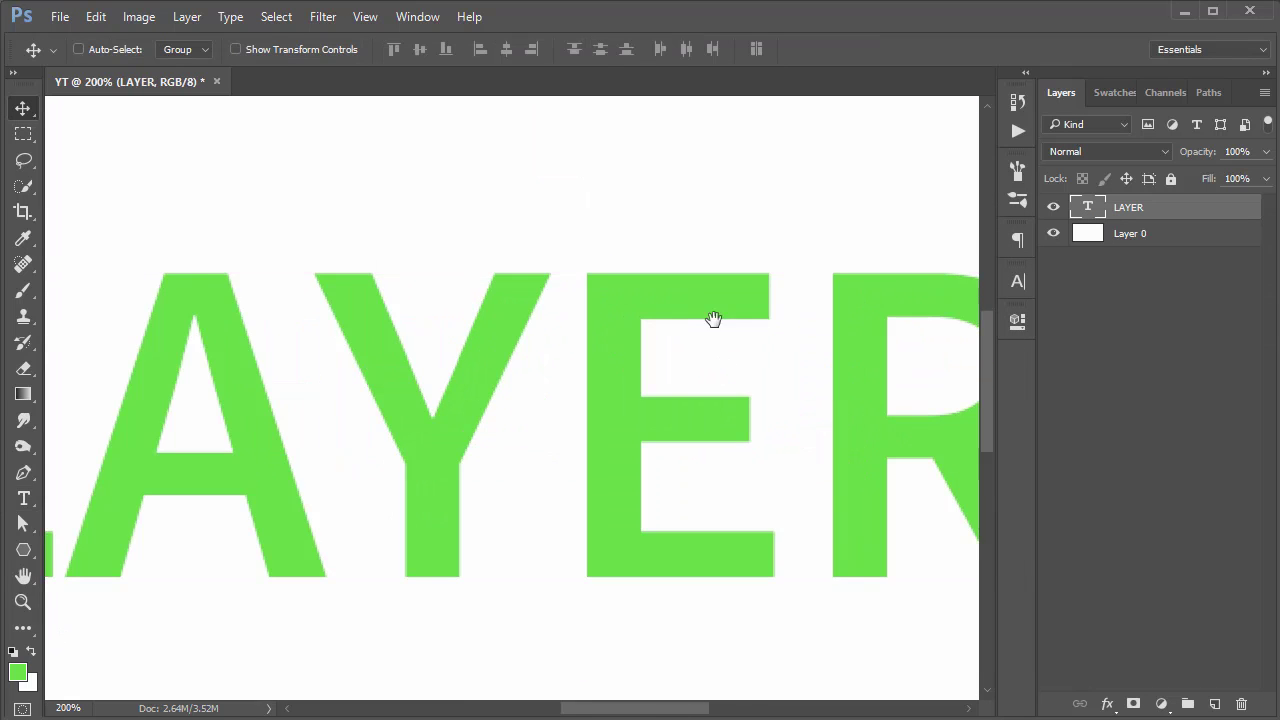
left_click_drag(713, 318, 443, 277)
right_click(1172, 205)
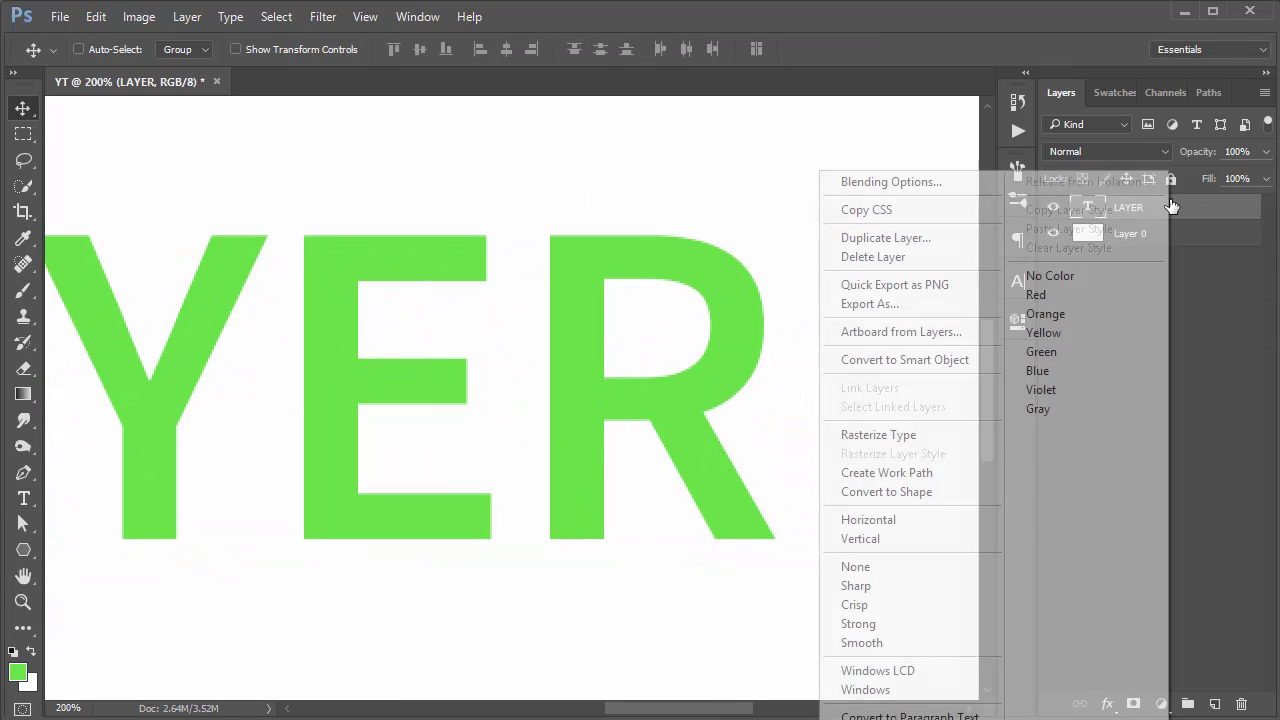
left_click(892, 181)
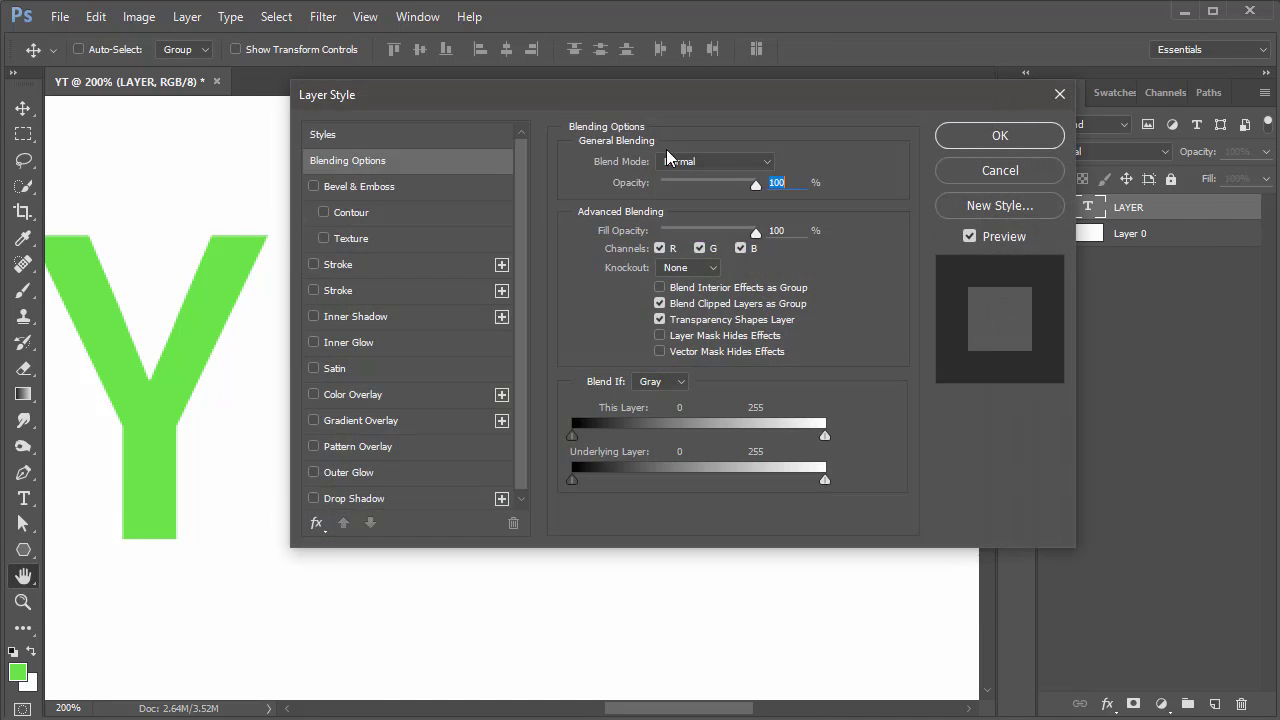
left_click_drag(647, 113, 1191, 146)
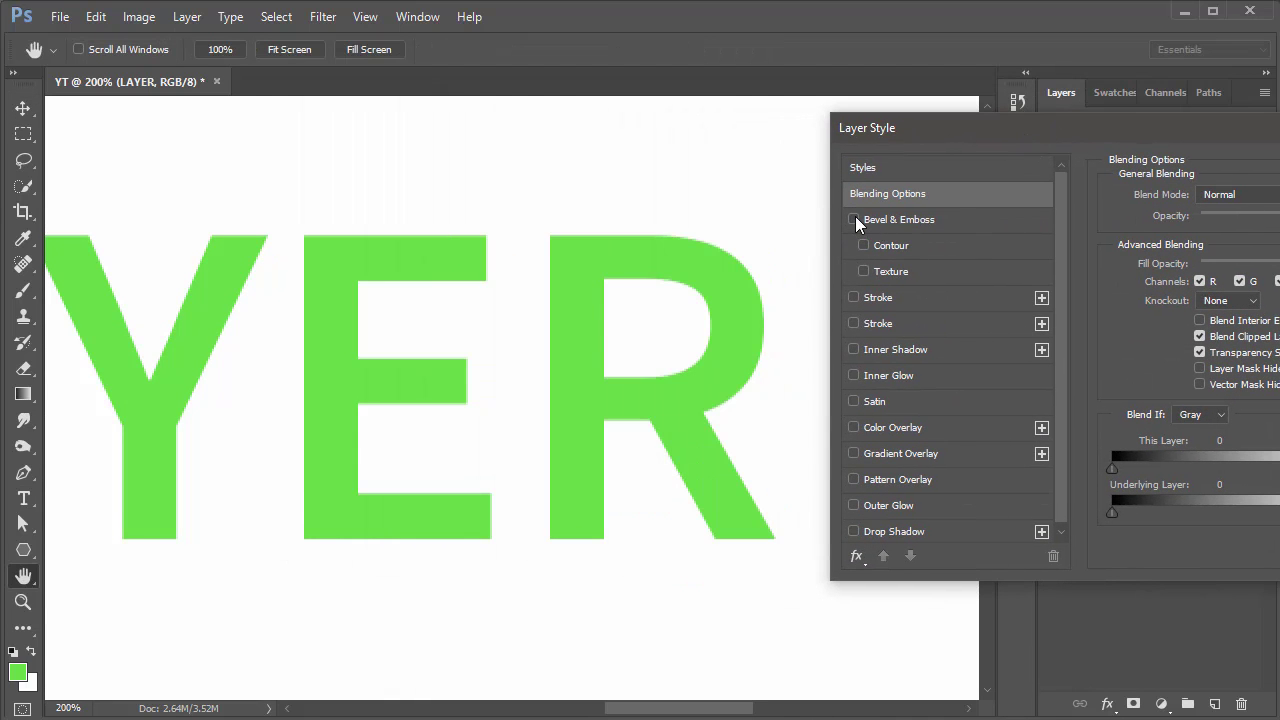
- Enable Bevel & Emboss on the LAYER text with 150% depth, 9 px size and 0 px soften
left_click(854, 219)
left_click(906, 220)
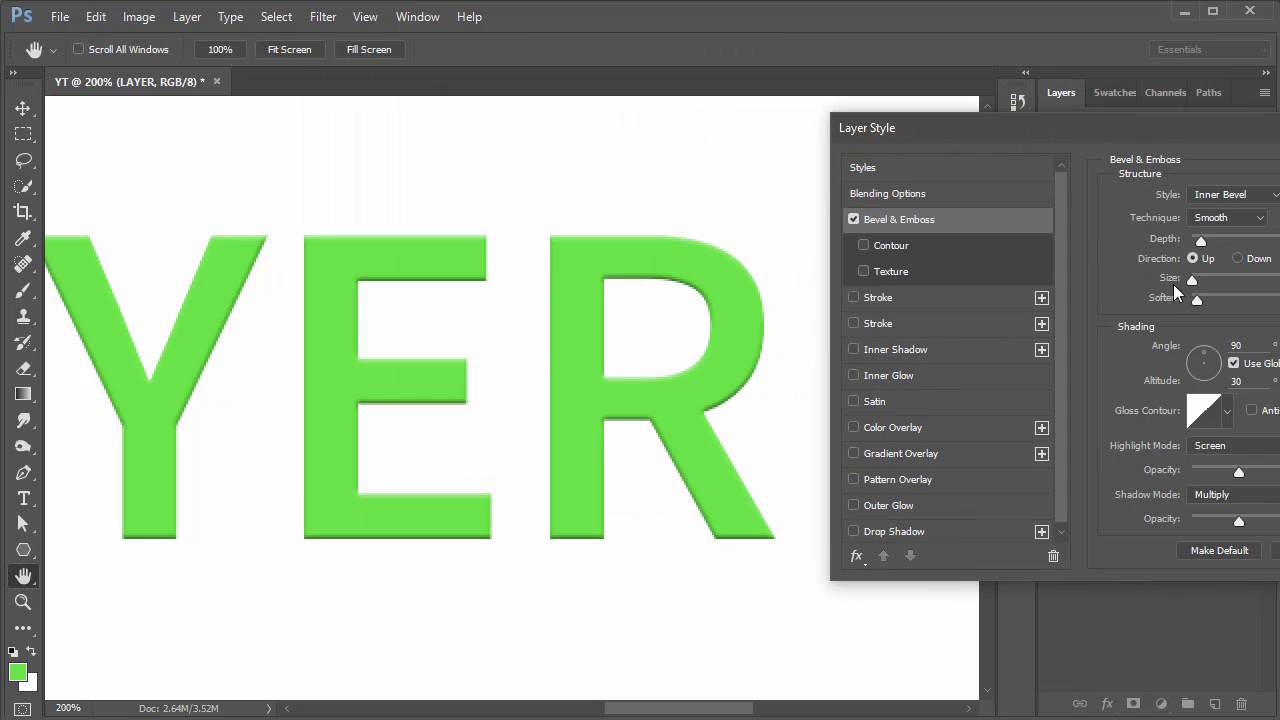
left_click_drag(1200, 127, 1064, 127)
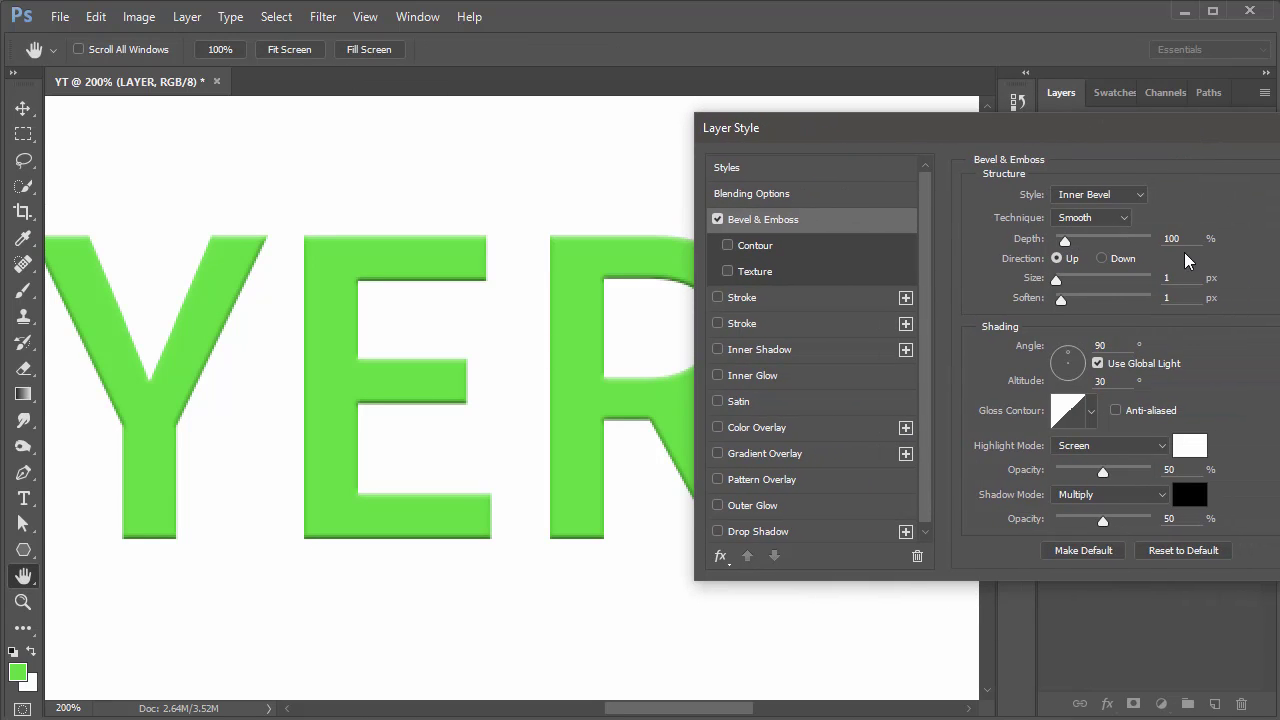
left_click(1034, 232)
type("150")
mouse_move(1056, 279)
left_mouse_down()
mouse_move(1095, 300)
mouse_move(1146, 300)
mouse_move(1047, 300)
mouse_move(1066, 289)
left_mouse_up()
left_click(1063, 300)
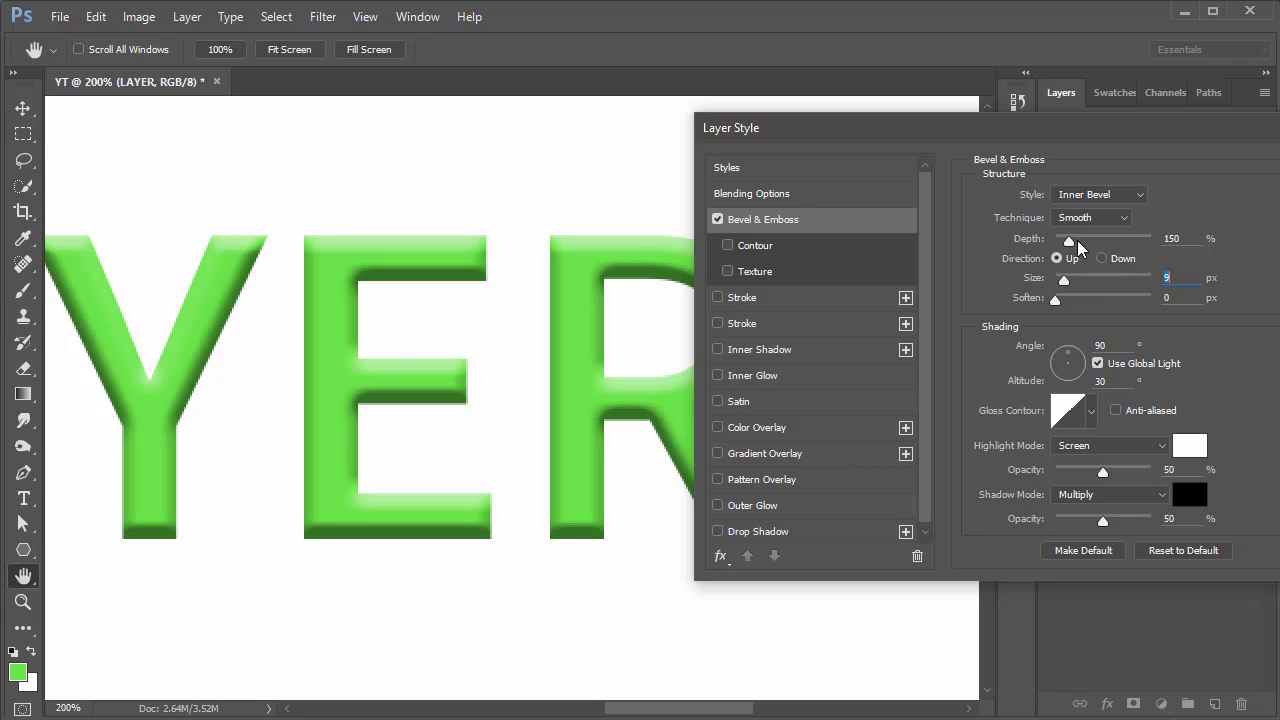
- Raise the bevel depth to 657% and compare the Down direction with Up, keeping Up
left_click_drag(1070, 241, 1120, 253)
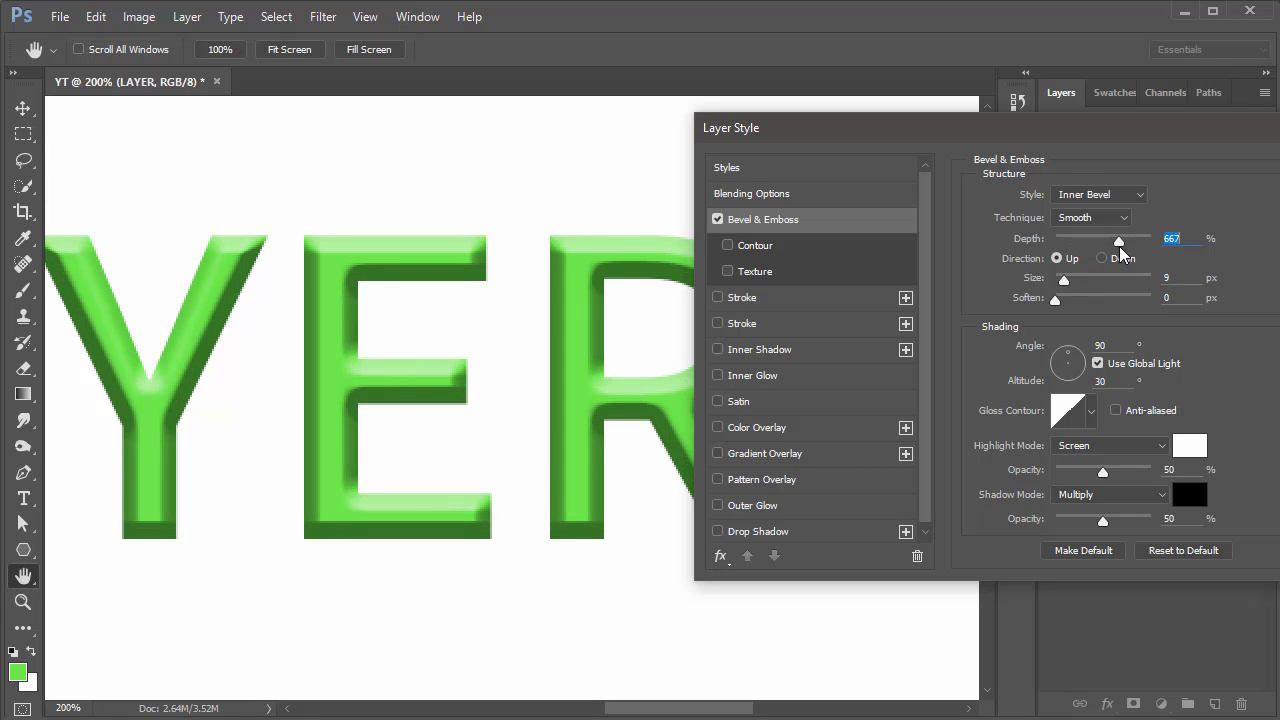
left_click(1105, 259)
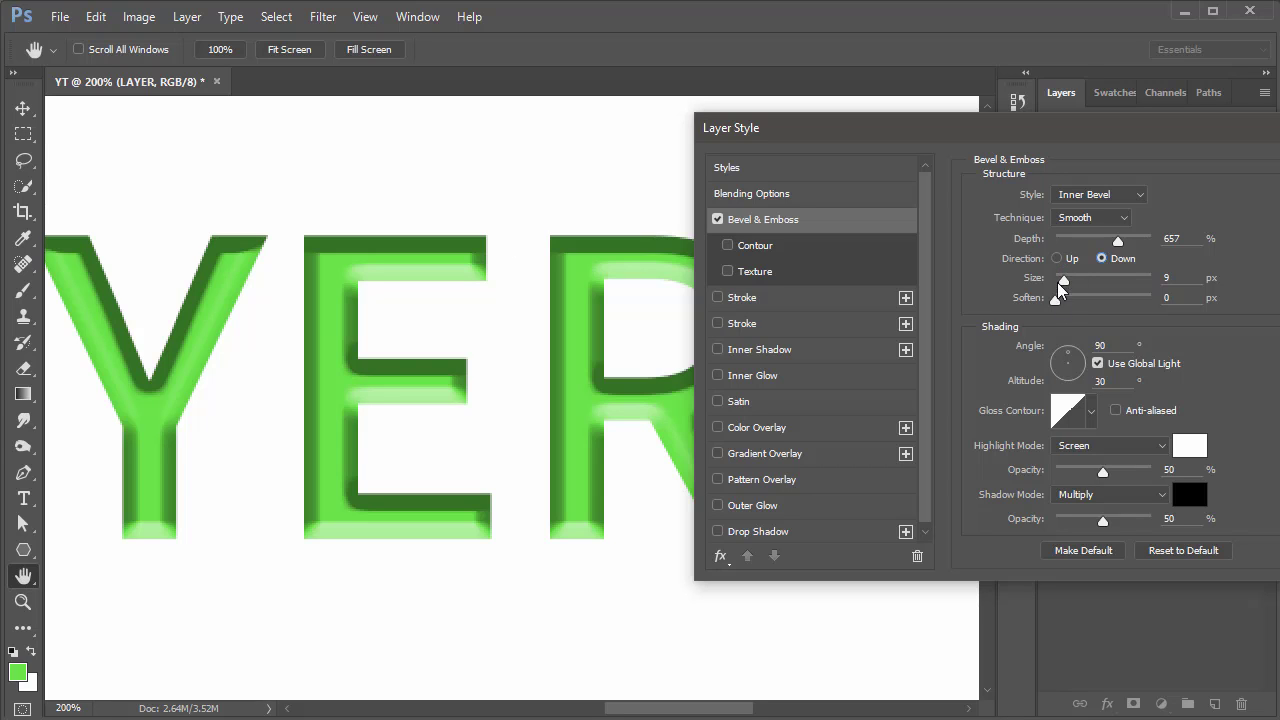
left_click(1058, 259)
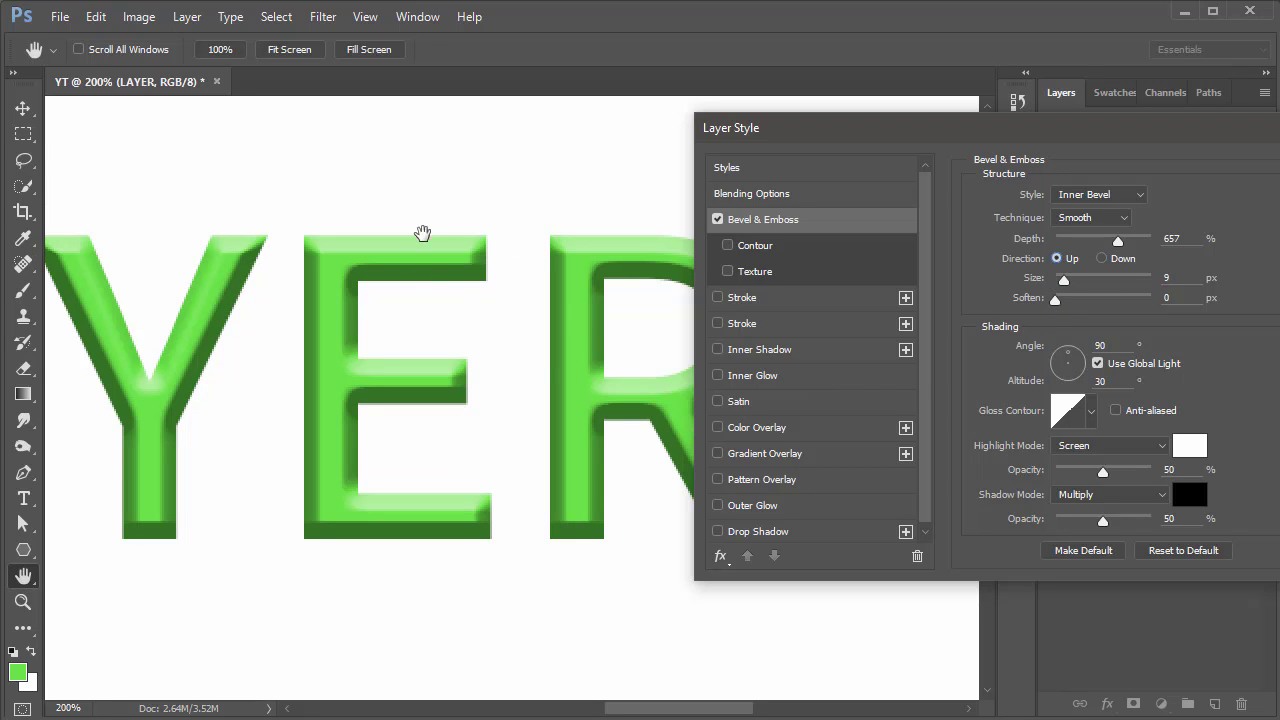
- Set the bevel's light to a 63° angle and 32° altitude, and compare gloss contours, returning to the straight diagonal one
left_click(1073, 354)
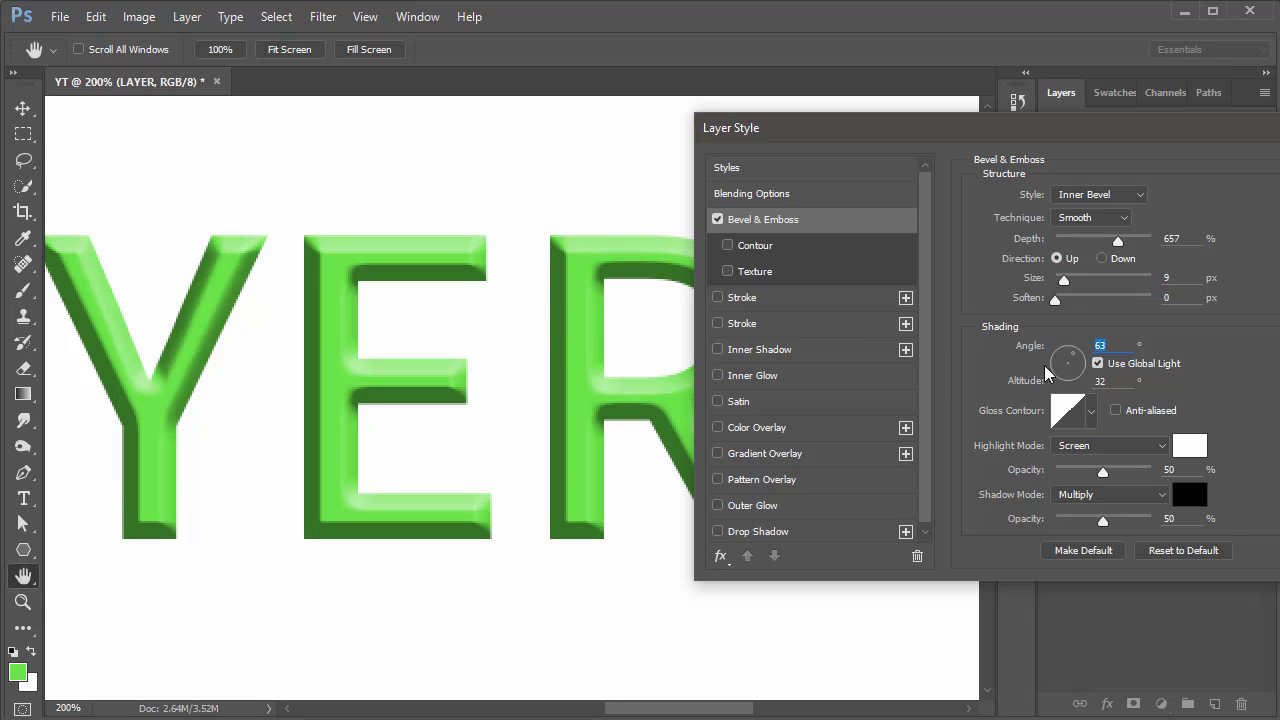
left_click(1094, 414)
left_click(1068, 458)
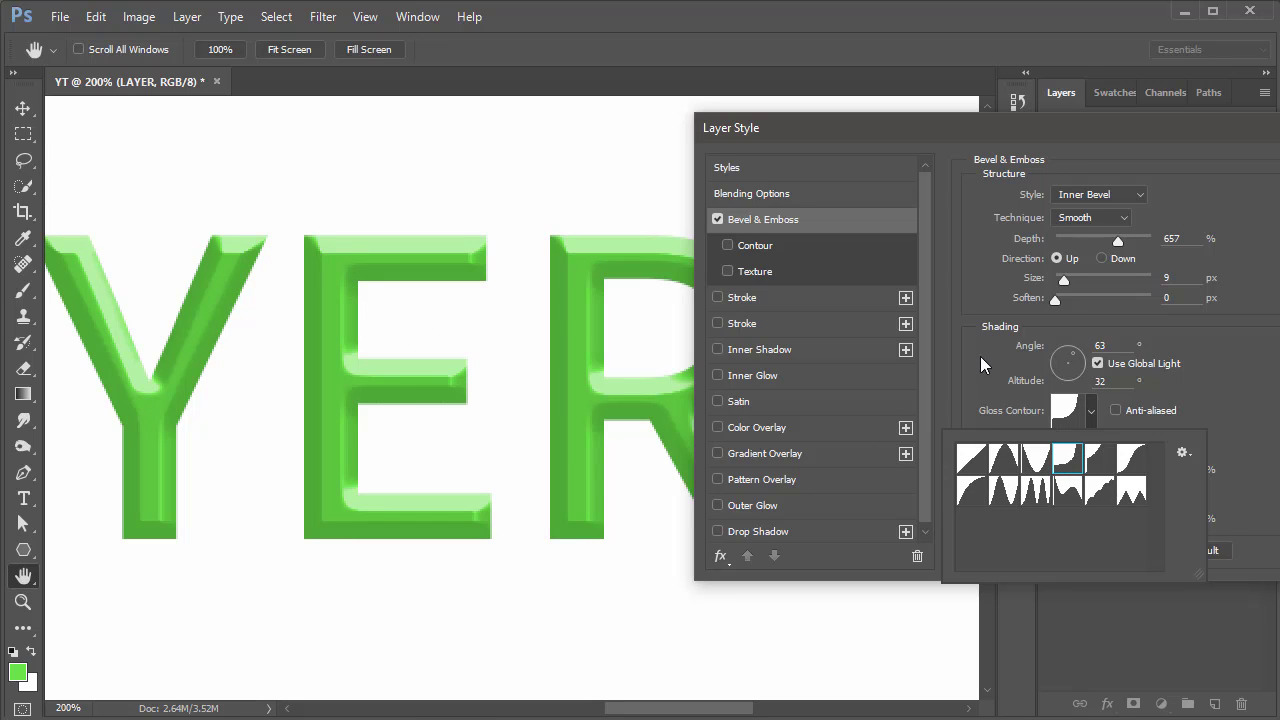
left_click(1101, 460)
left_click(971, 468)
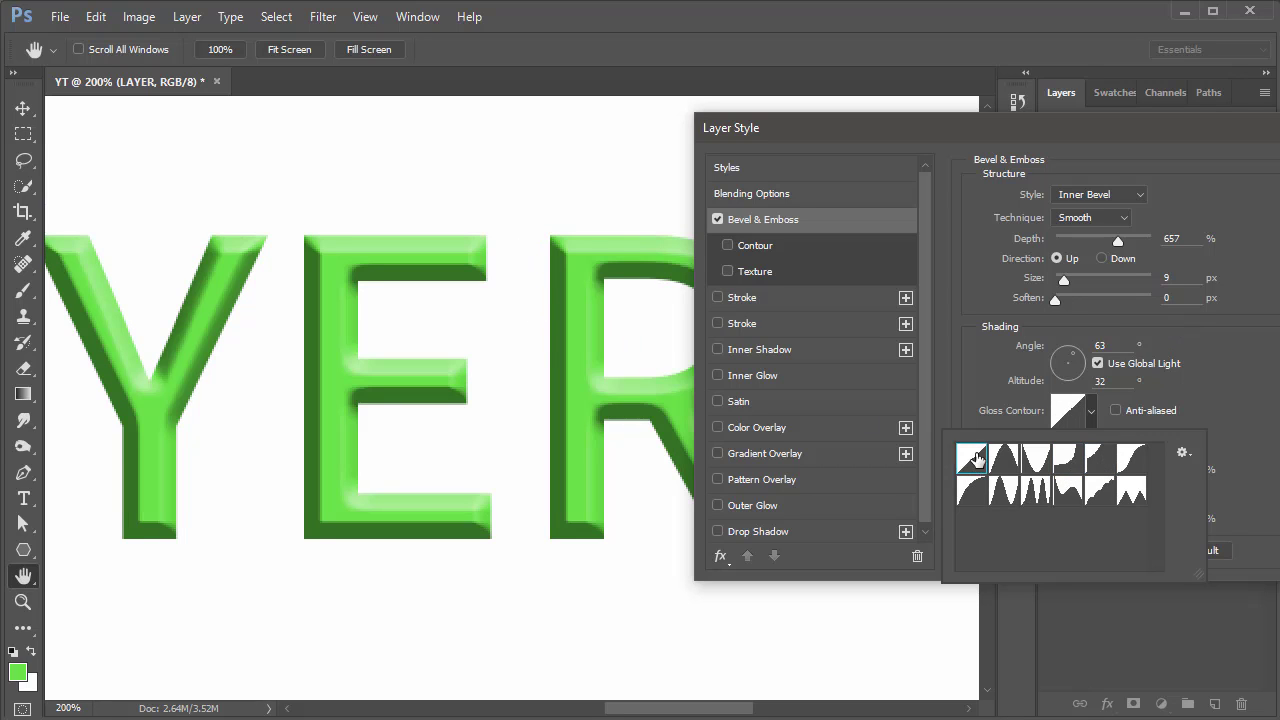
left_click(991, 422)
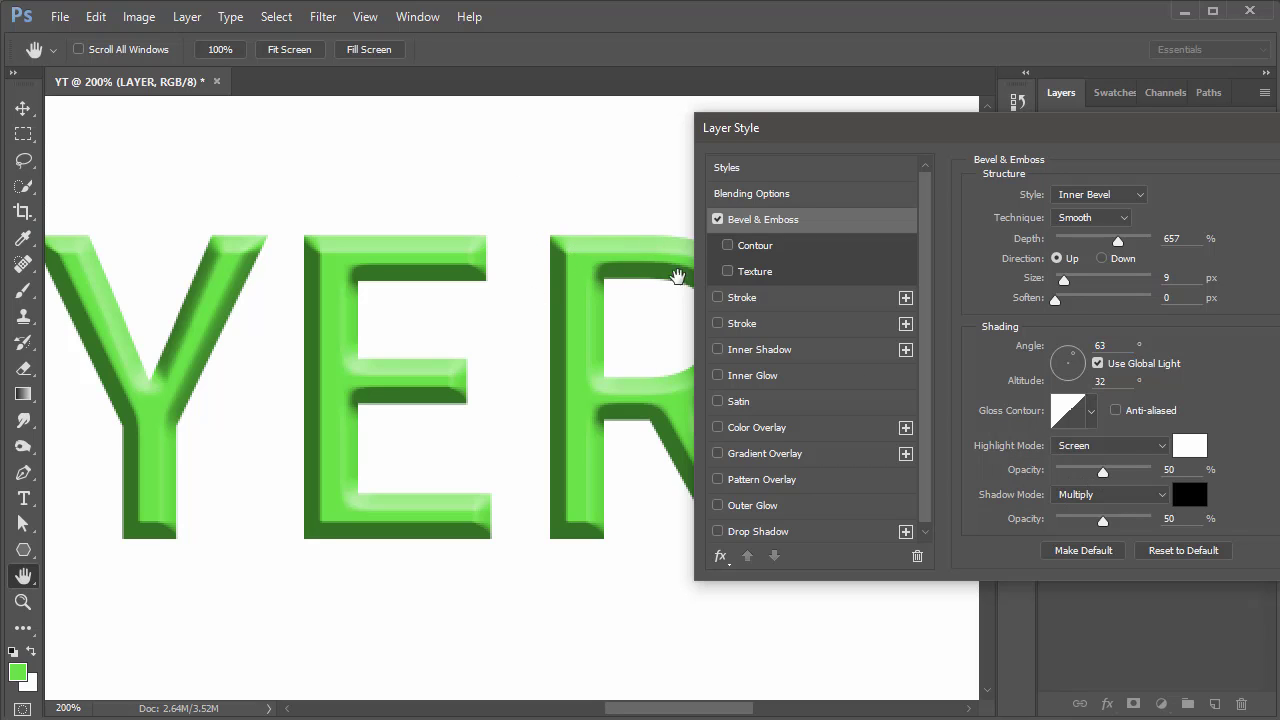
- Set the bevel's highlight opacity to 64% in Screen mode and its shadow opacity to 51%
mouse_move(1107, 470)
left_mouse_down()
mouse_move(1126, 470)
mouse_move(1047, 478)
mouse_move(1123, 485)
mouse_move(1113, 477)
left_mouse_up()
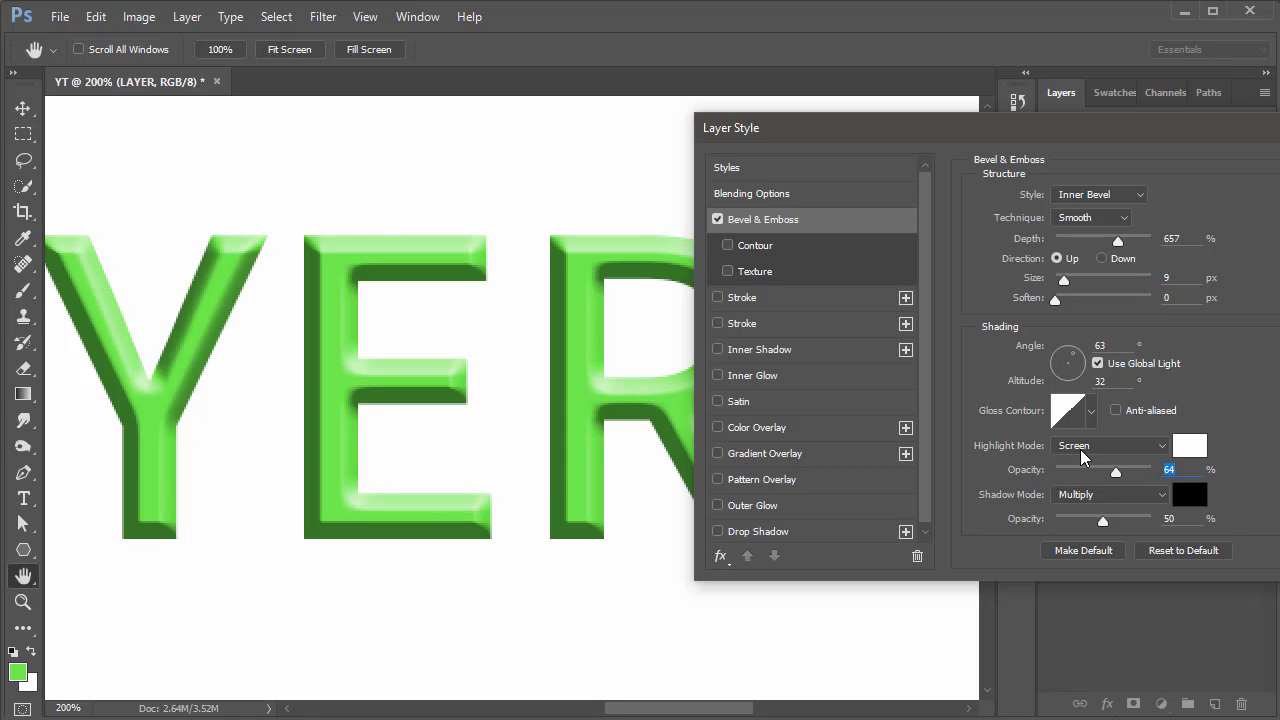
left_click(1078, 452)
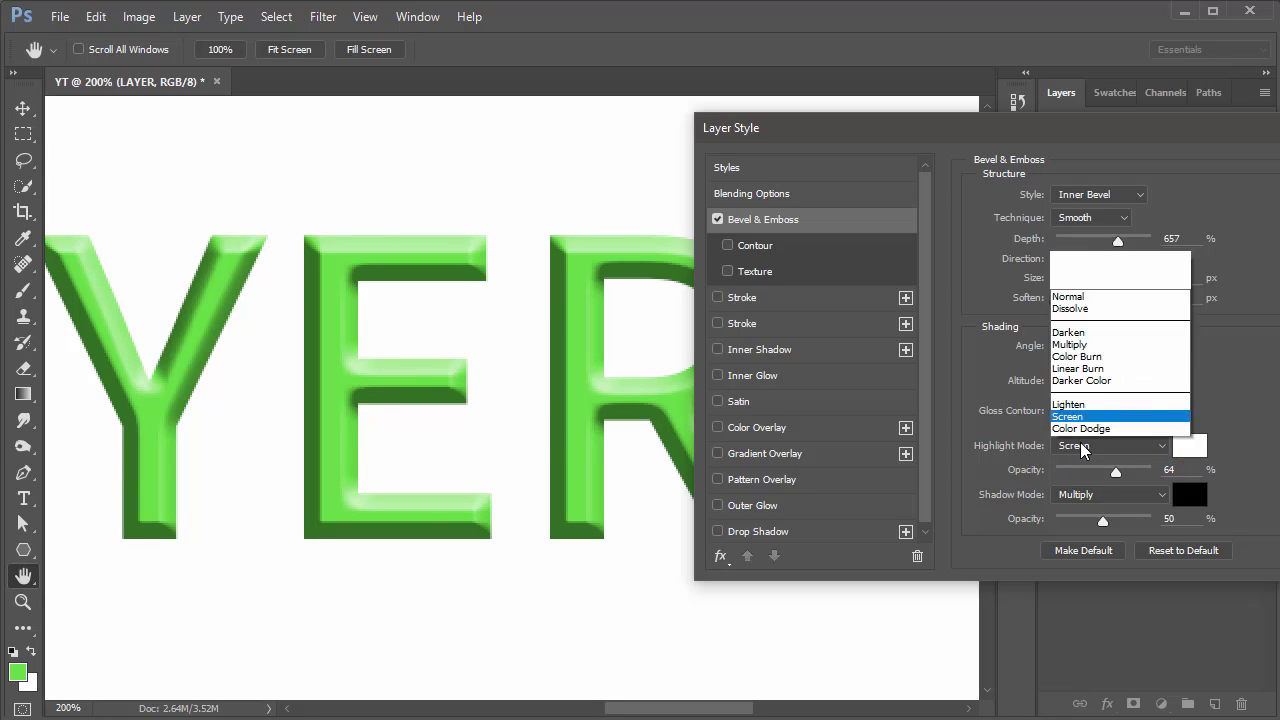
left_click(1083, 449)
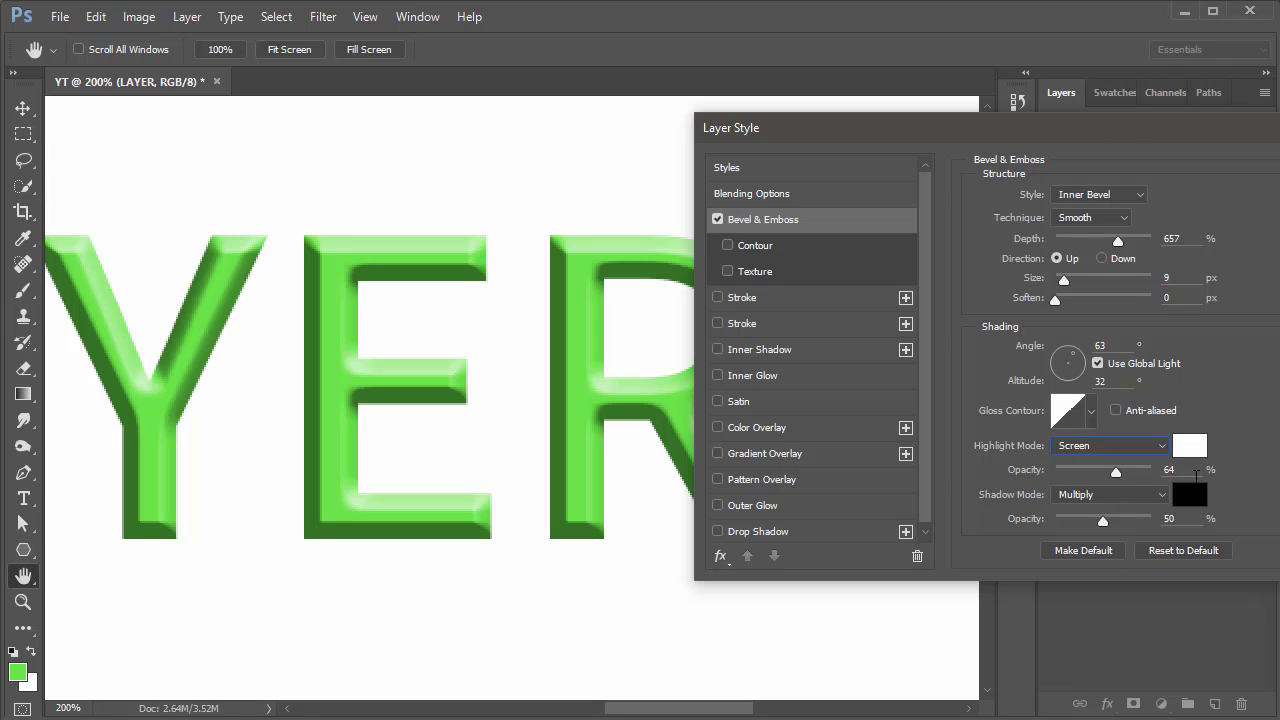
mouse_move(1102, 525)
left_mouse_down()
mouse_move(1085, 525)
mouse_move(1105, 524)
left_mouse_up()
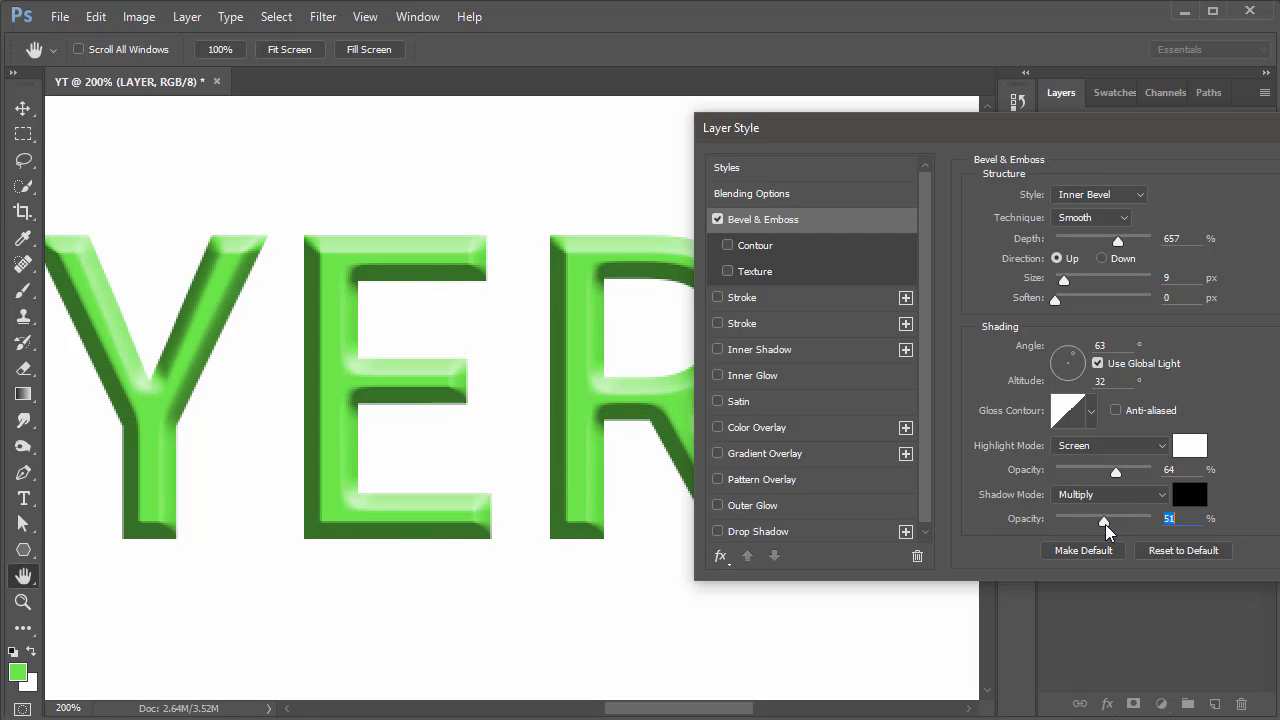
- Enable the bevel's Contour and compare several contour shapes, choosing the rounded quarter-arc one
left_click(765, 250)
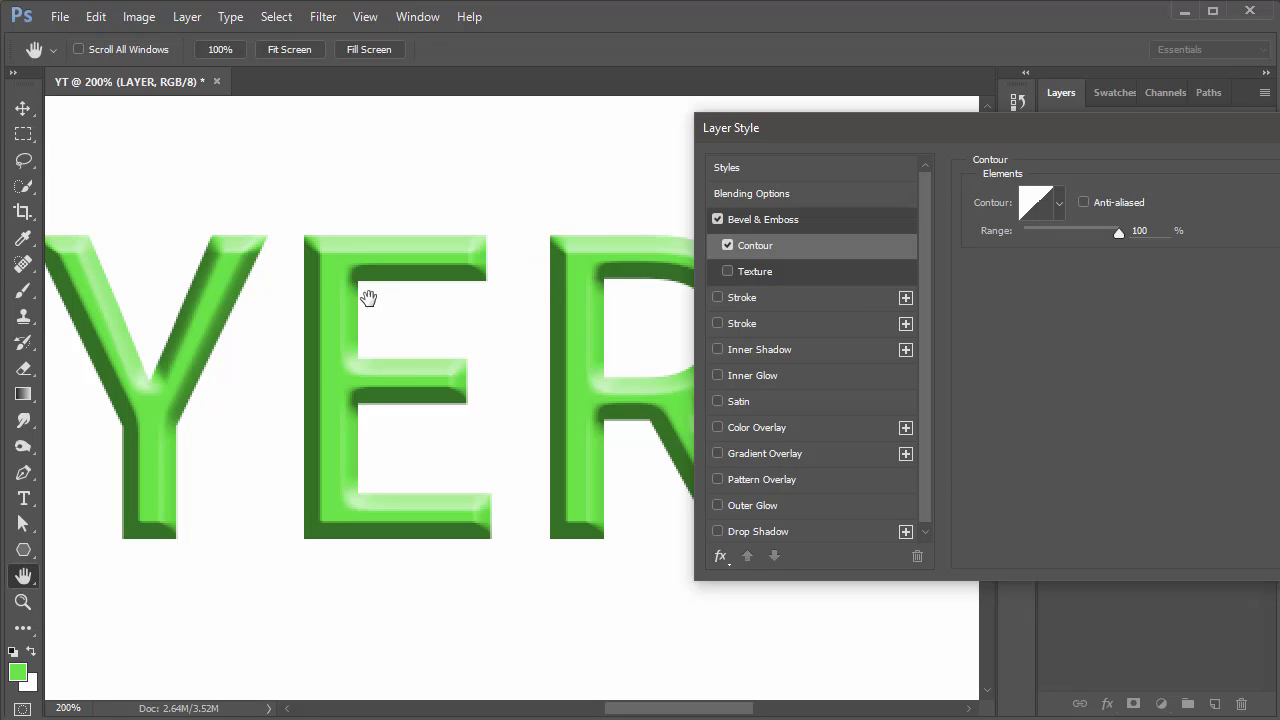
left_click(1062, 207)
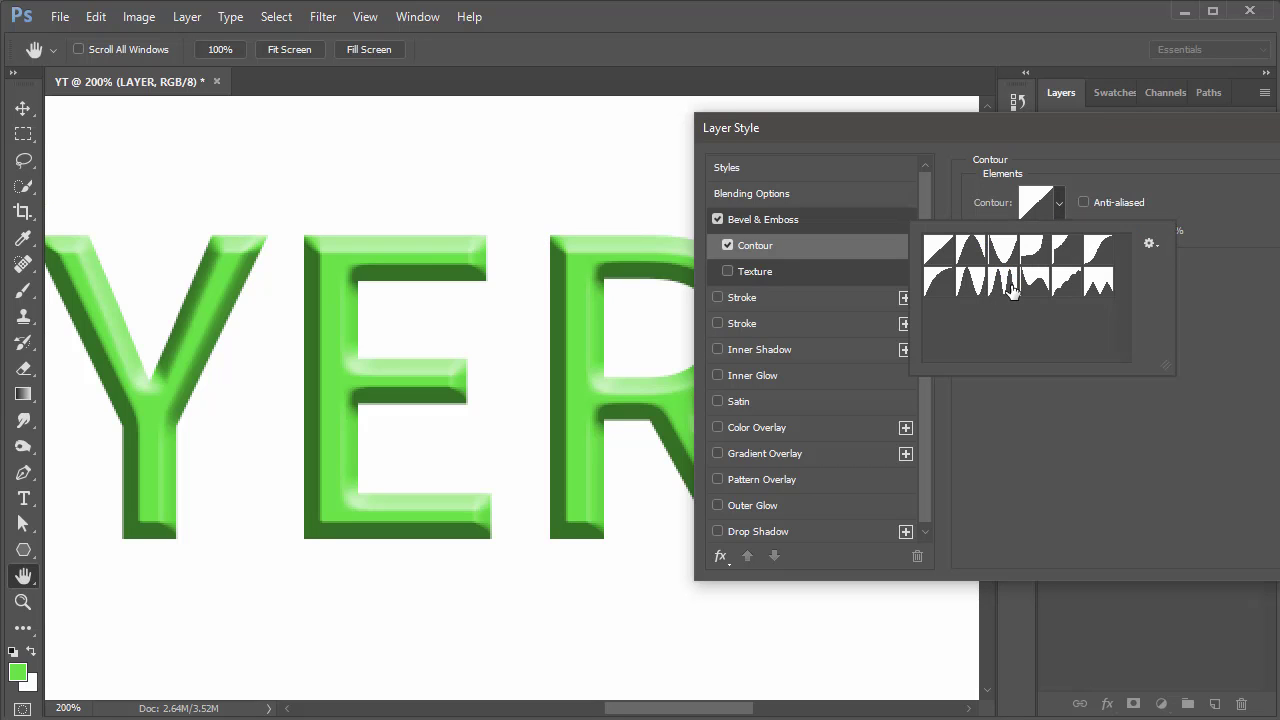
left_click(1003, 281)
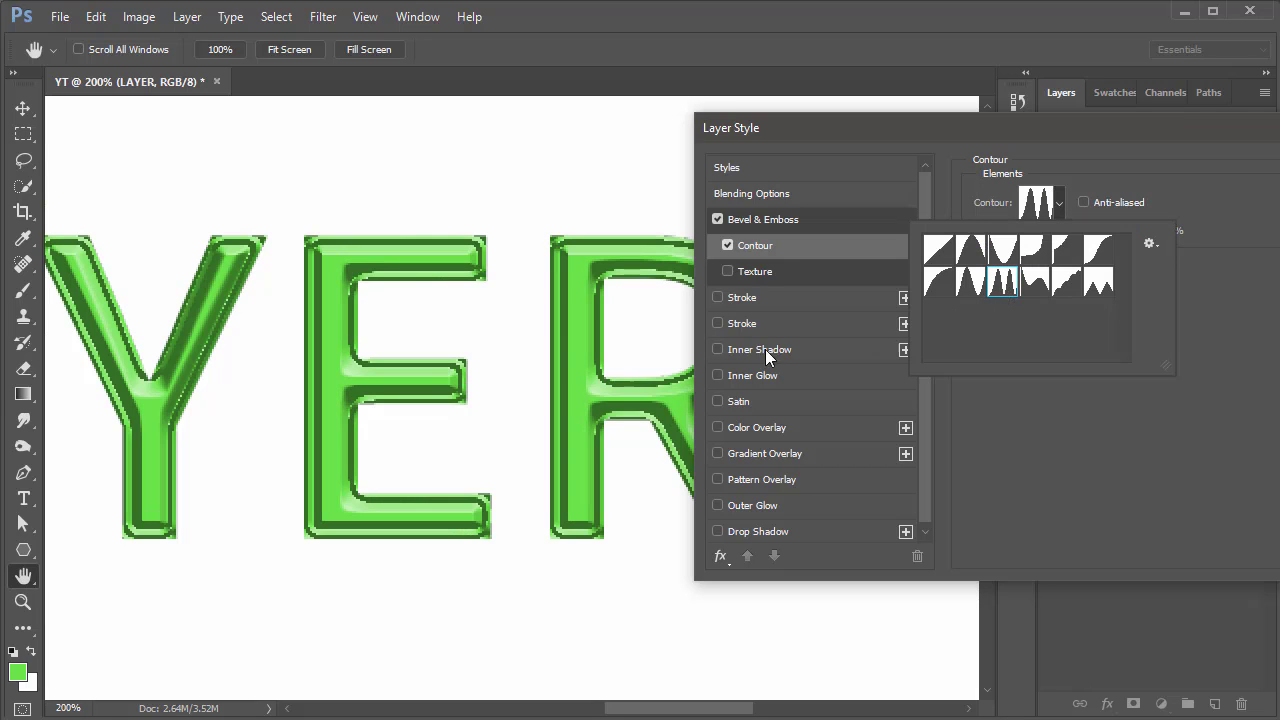
left_click(1035, 281)
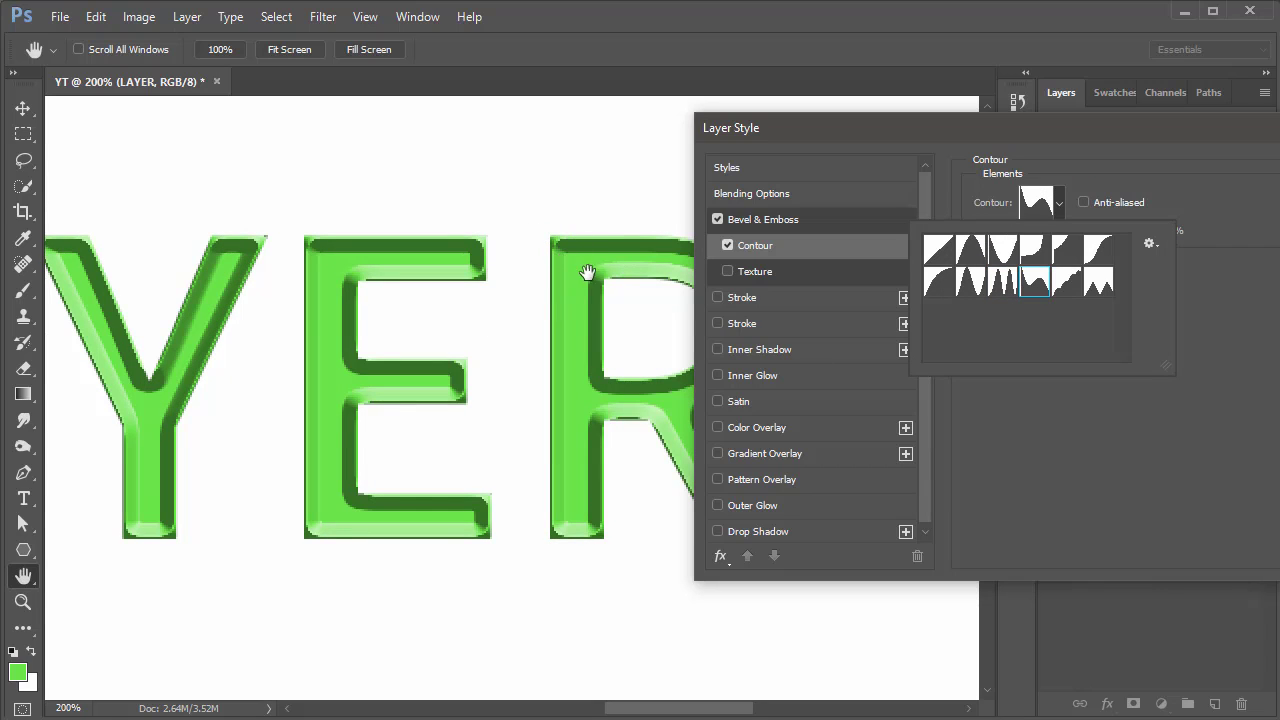
left_click(1097, 284)
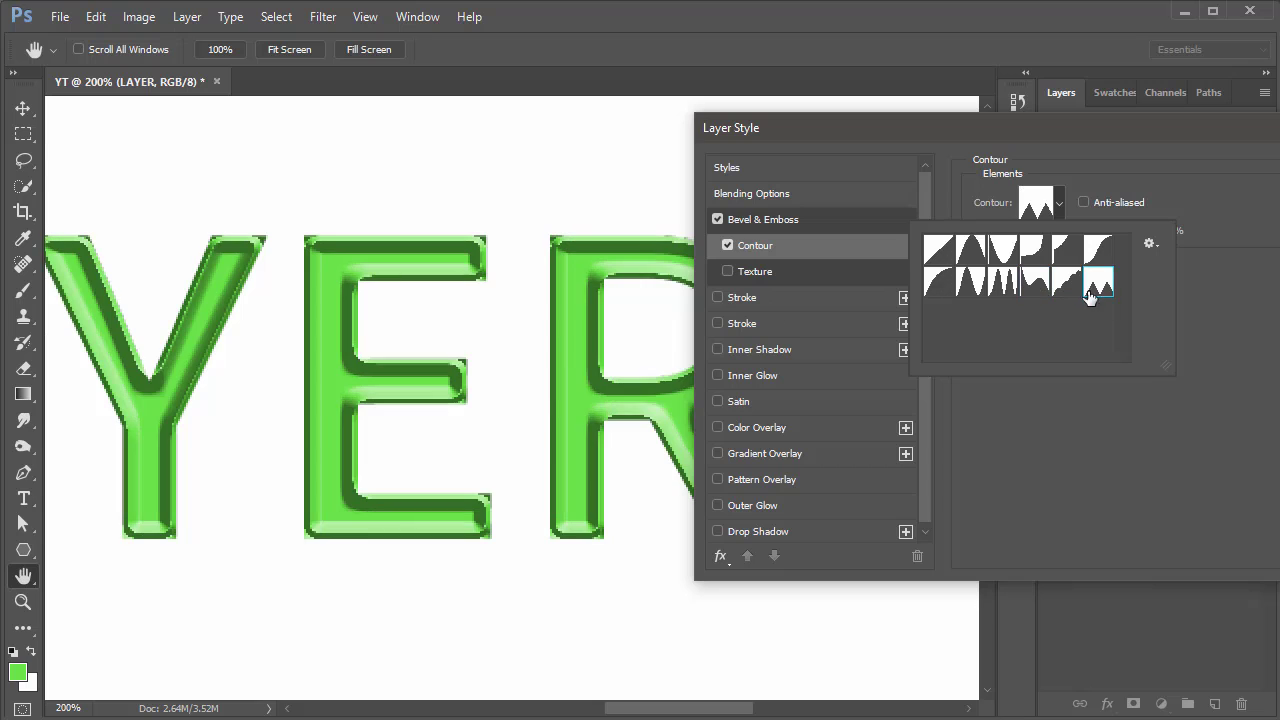
left_click(939, 290)
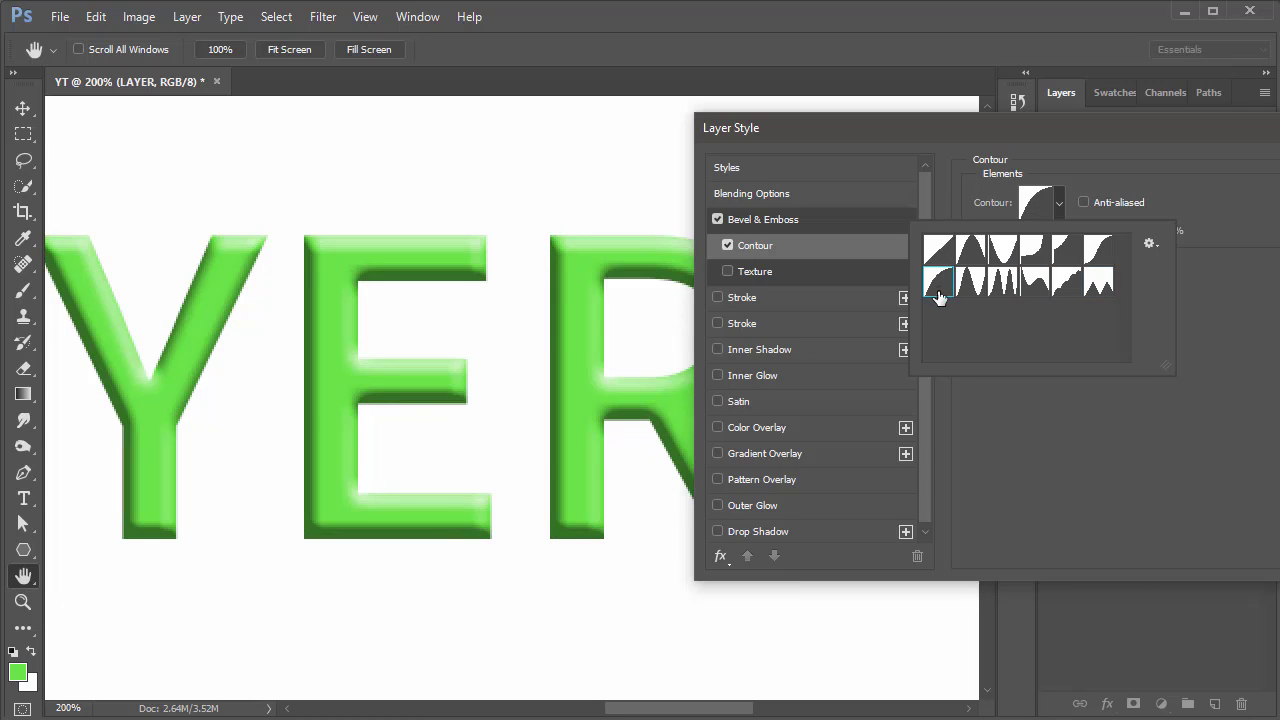
left_click(935, 251)
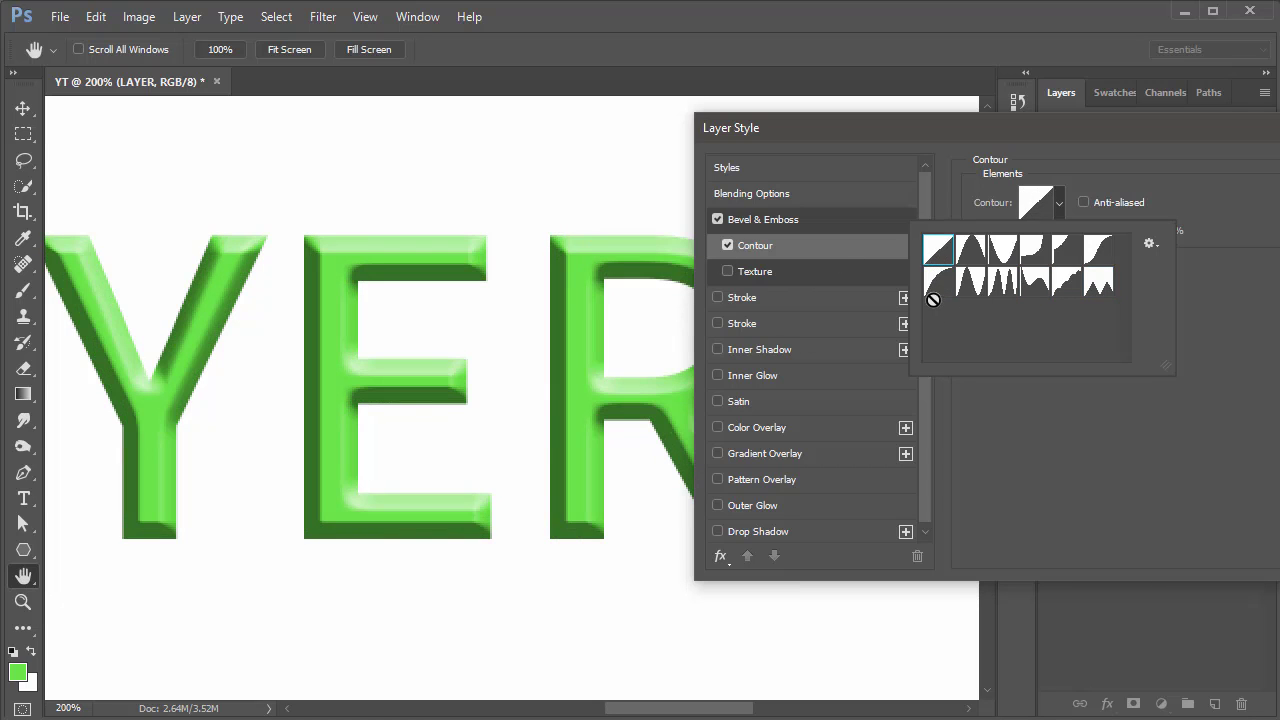
left_click(937, 289)
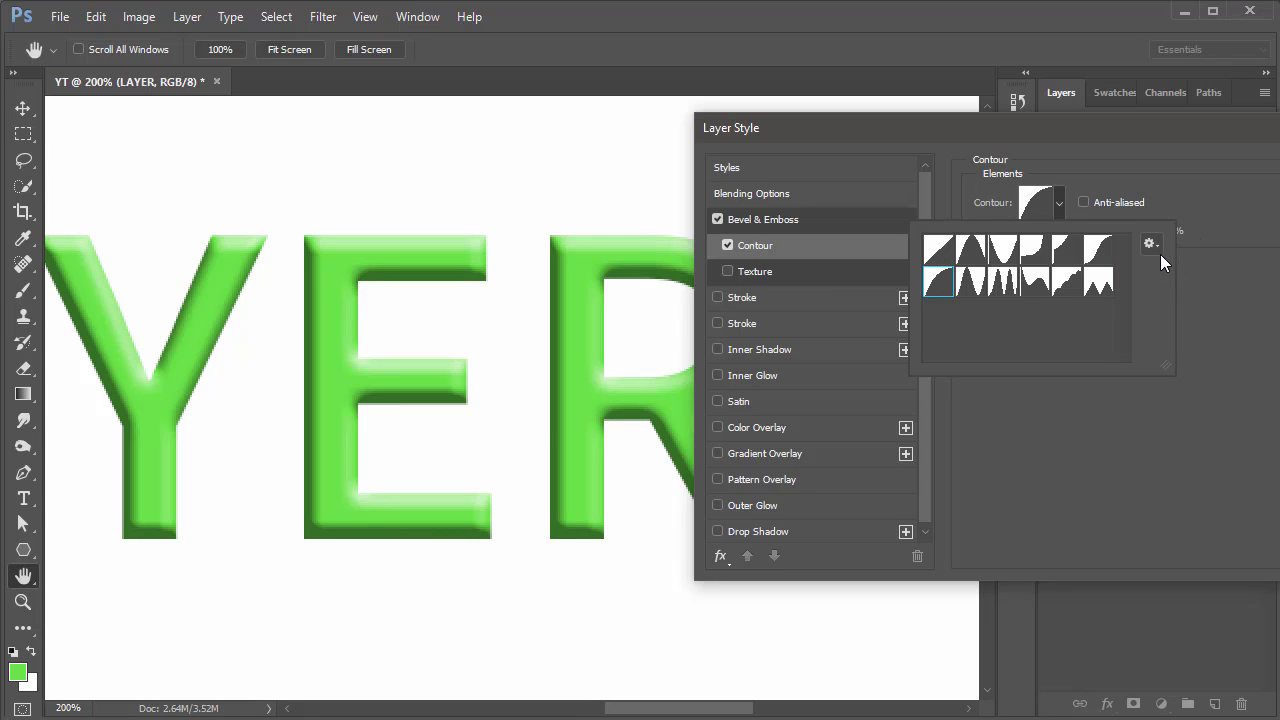
left_click(1219, 264)
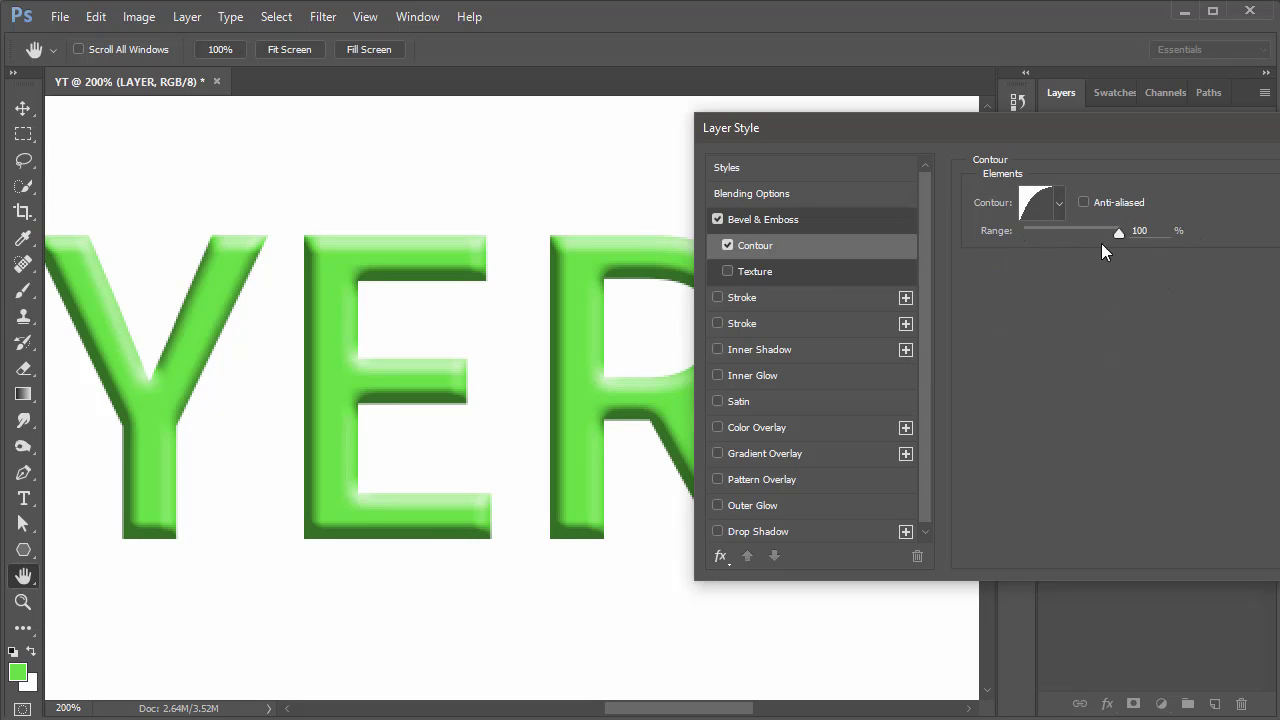
- Try a 94% contour range with the straight diagonal shape, and turn the bevel's Contour off
mouse_move(1118, 236)
left_mouse_down()
mouse_move(1064, 237)
mouse_move(1113, 236)
left_mouse_up()
left_click(1060, 204)
left_click(937, 252)
left_click(1053, 450)
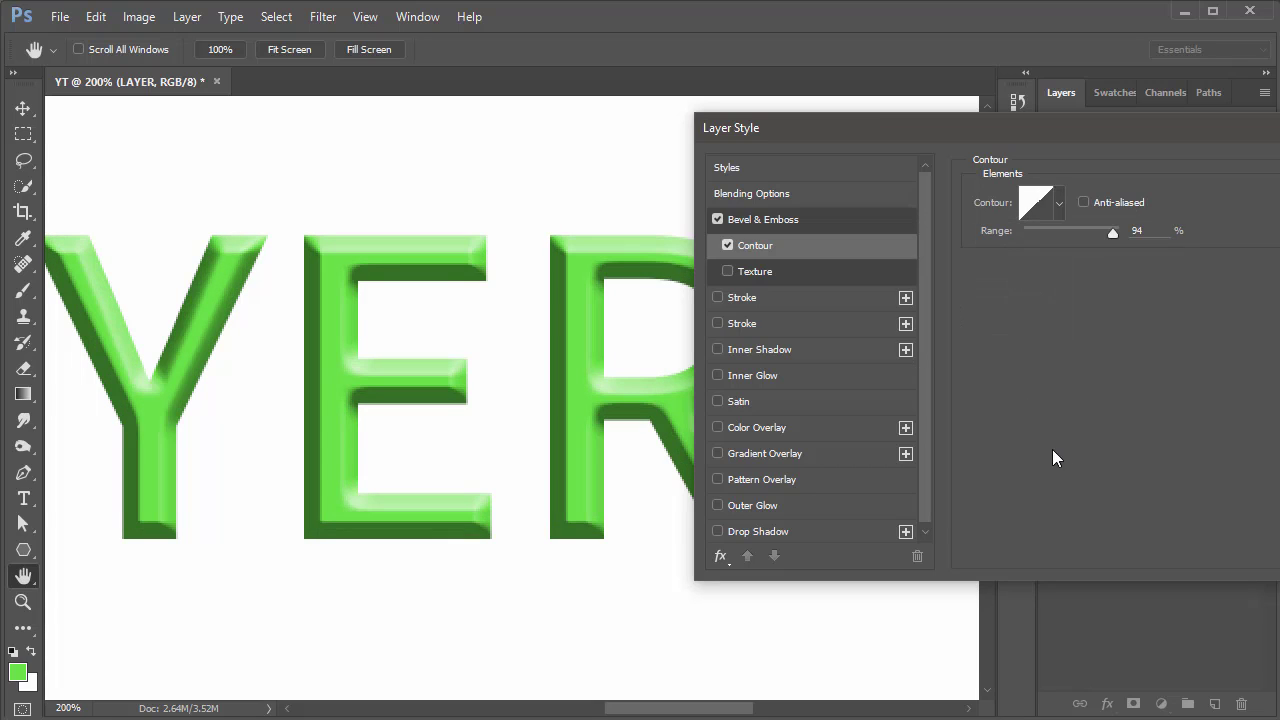
left_click(726, 245)
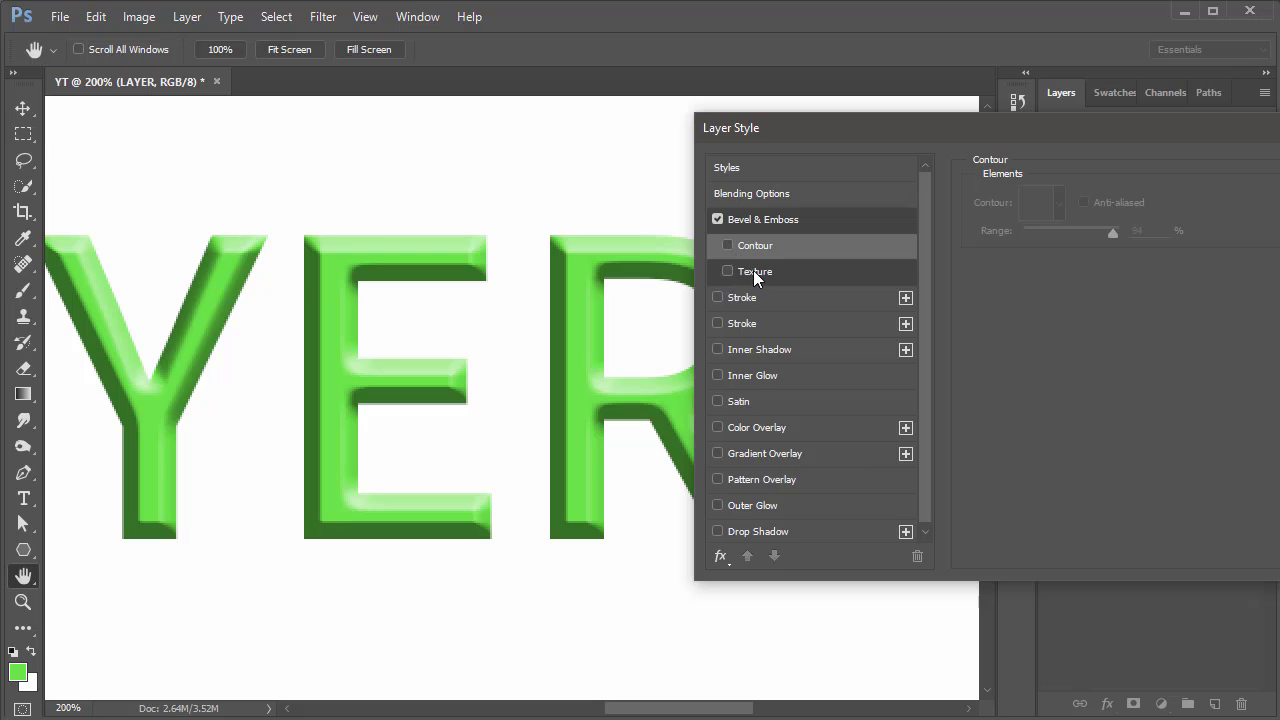
- Enable the bevel's Texture with the grey woven pattern at 1% scale and +6% depth
left_click(755, 270)
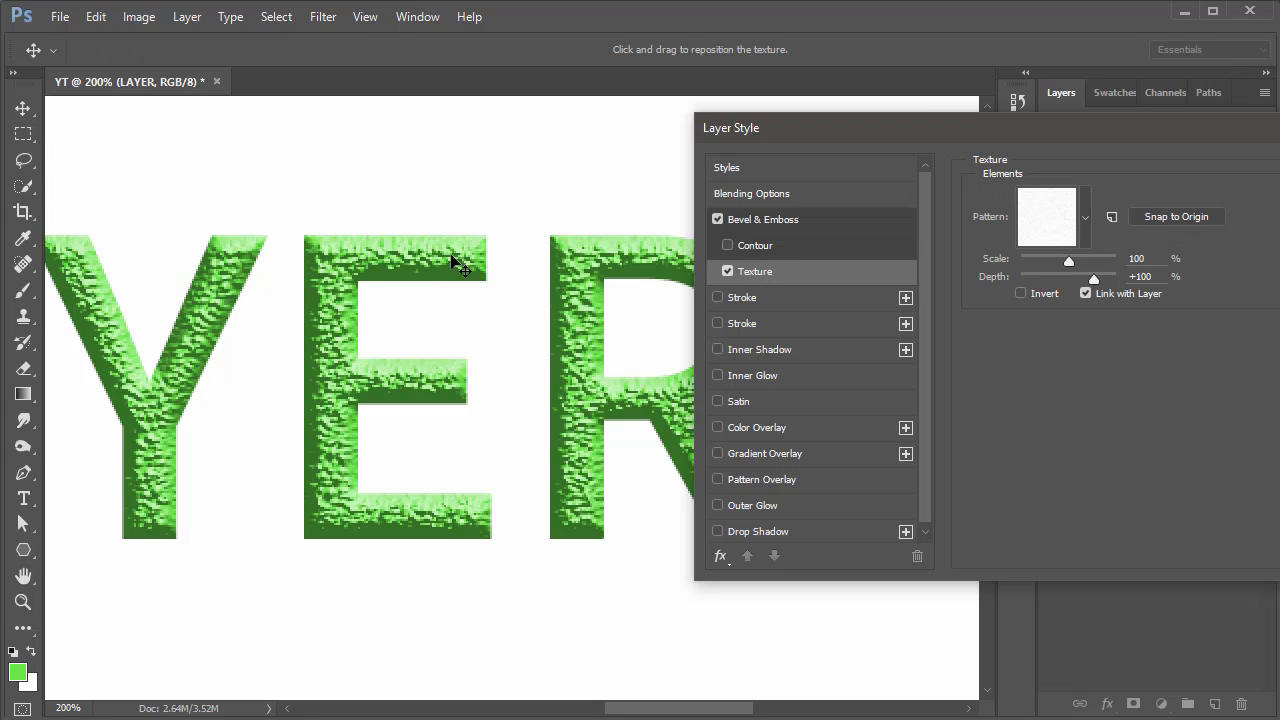
left_click(1084, 218)
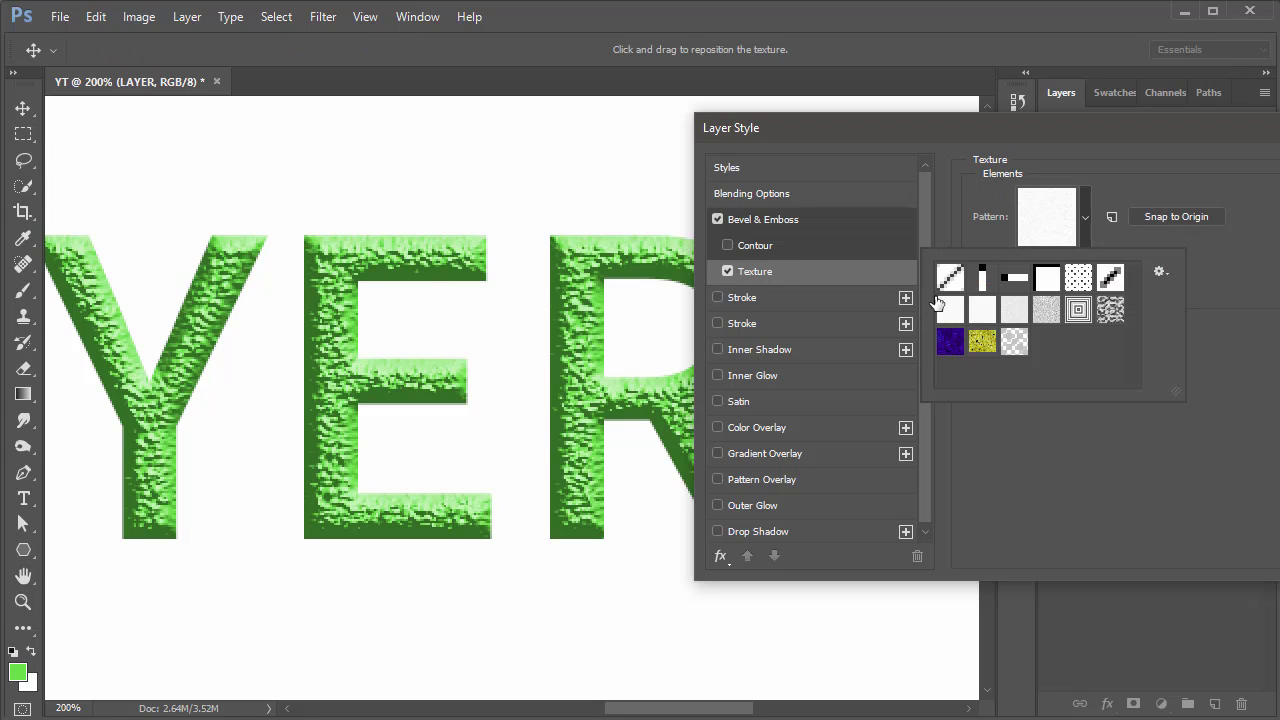
left_click(1050, 318)
left_click(1066, 474)
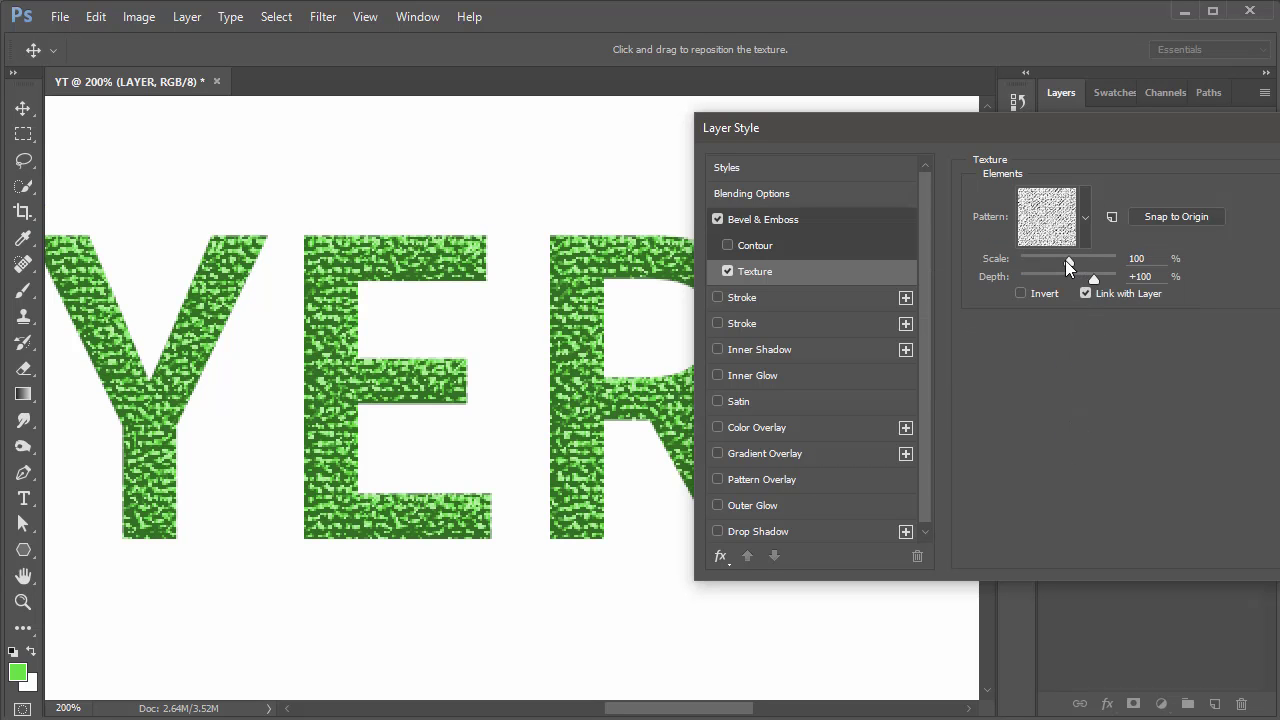
left_click_drag(1069, 265, 980, 264)
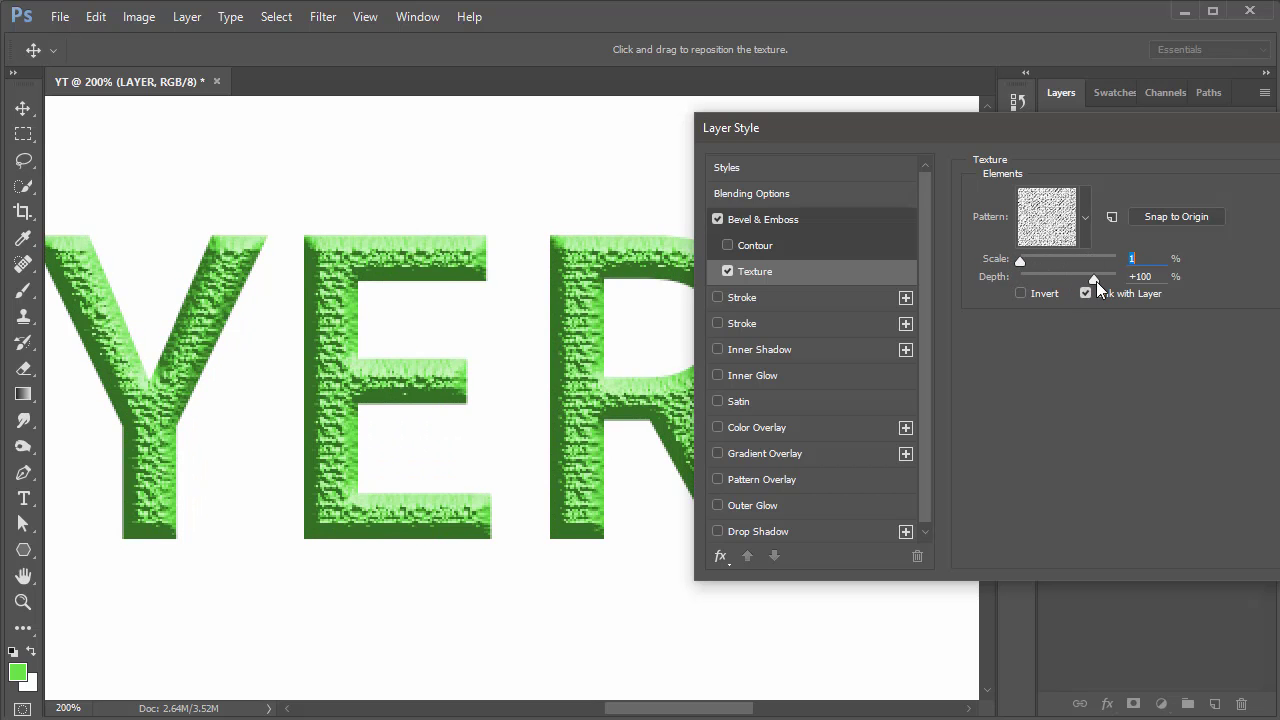
mouse_move(1062, 288)
left_mouse_down()
mouse_move(1048, 278)
mouse_move(1080, 280)
mouse_move(1071, 290)
left_mouse_up()
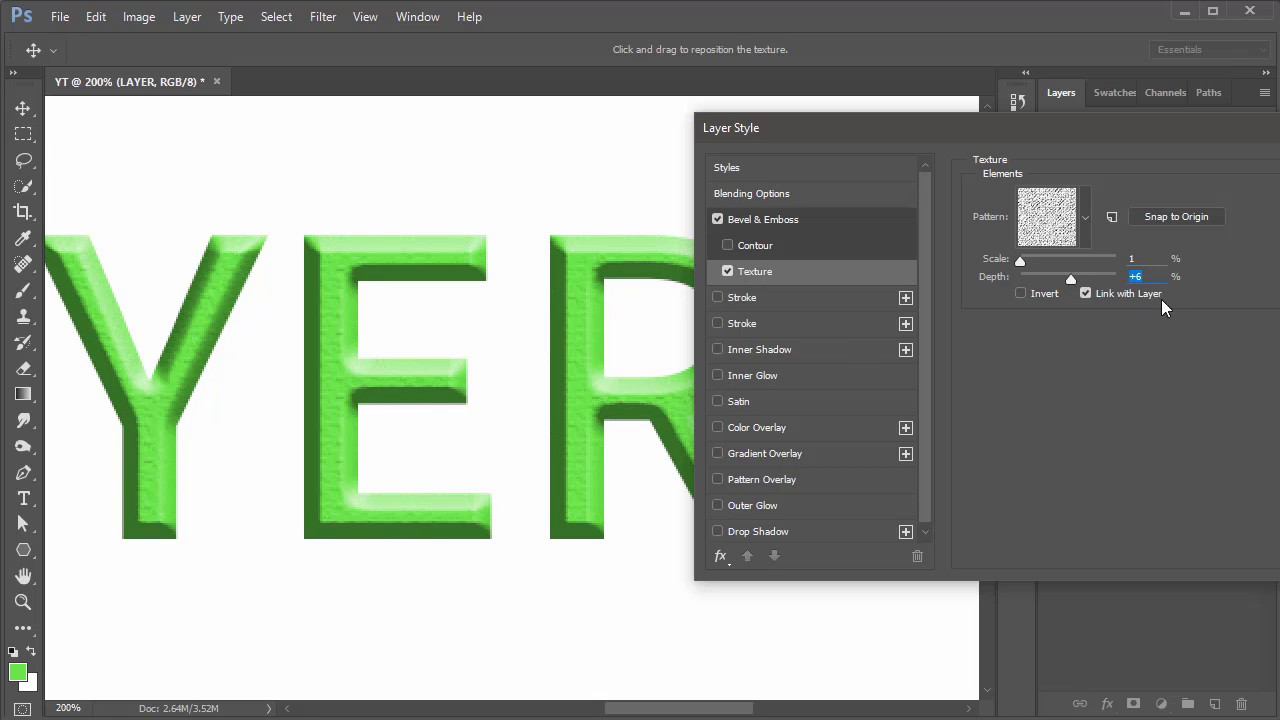
- Try inverting the texture, and turn off both Texture and Bevel & Emboss
left_click(1022, 293)
left_click(1022, 293)
left_click(727, 272)
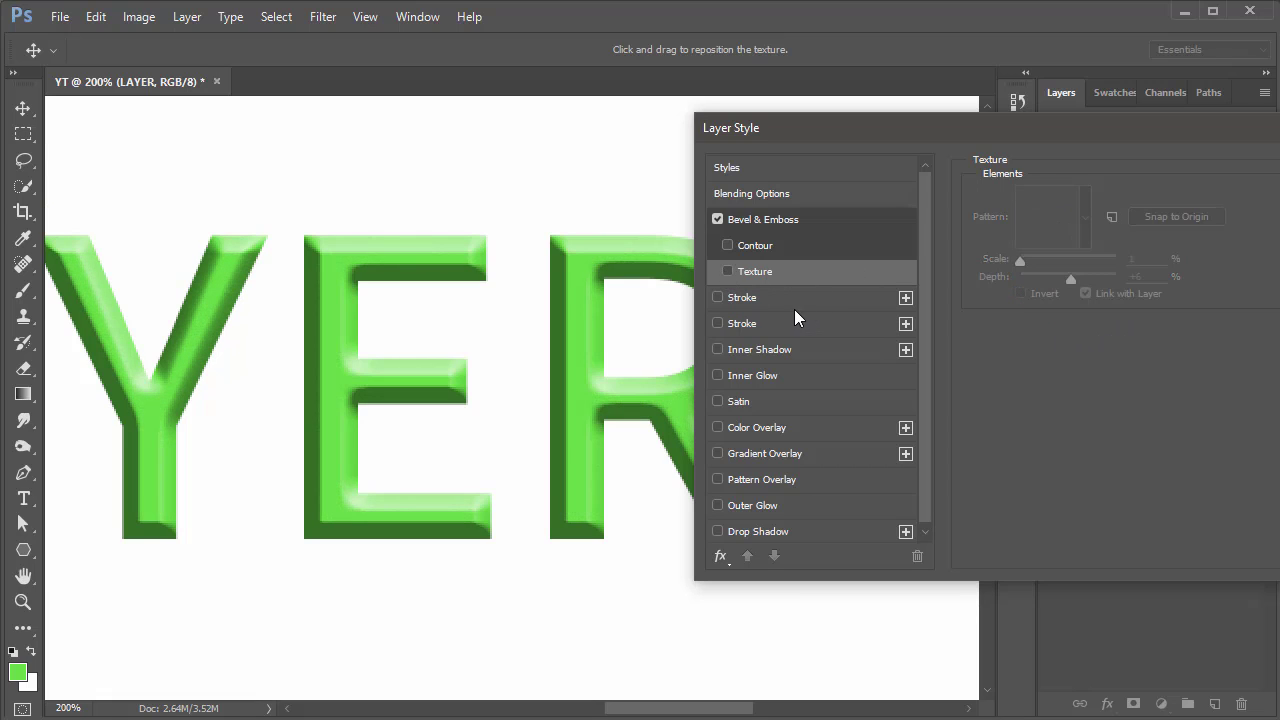
left_click(717, 220)
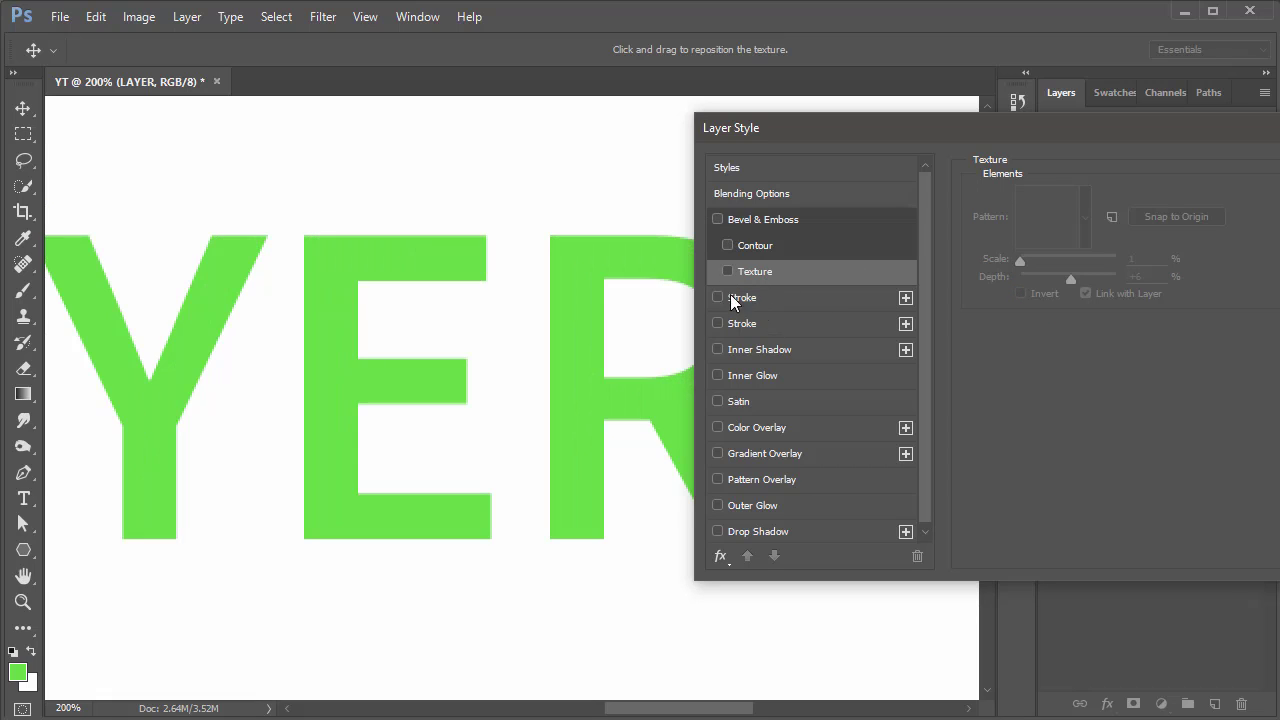
- Add a Stroke effect to the LAYER text and change the stroke colour to pure black
left_click(750, 298)
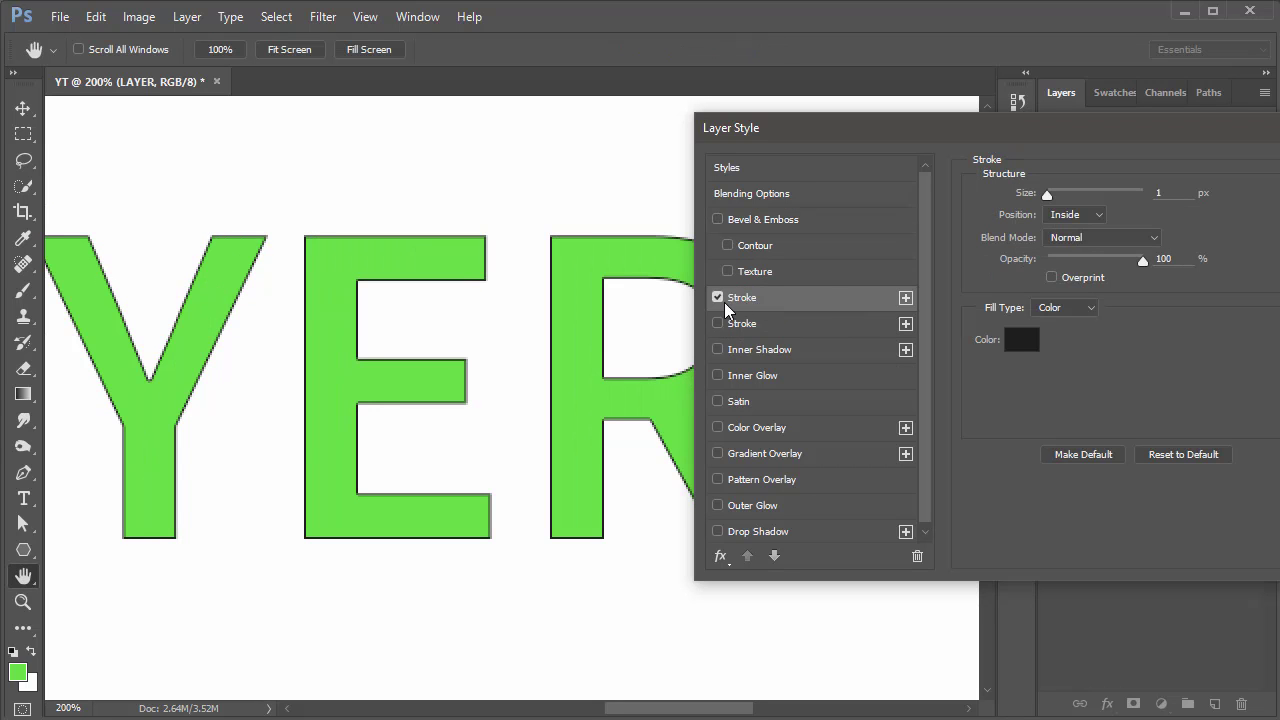
left_click(1016, 341)
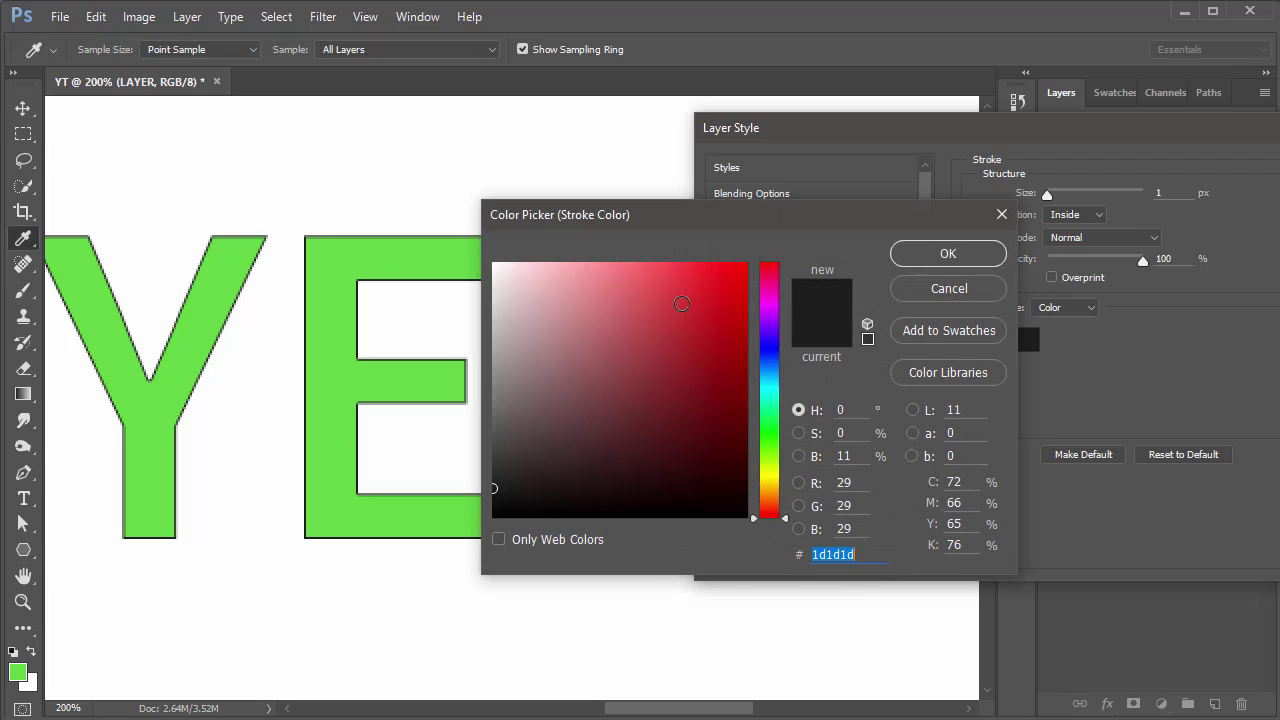
left_click(700, 269)
left_click(680, 291)
left_click_drag(768, 296, 769, 277)
left_click_drag(709, 363, 749, 519)
left_click(966, 257)
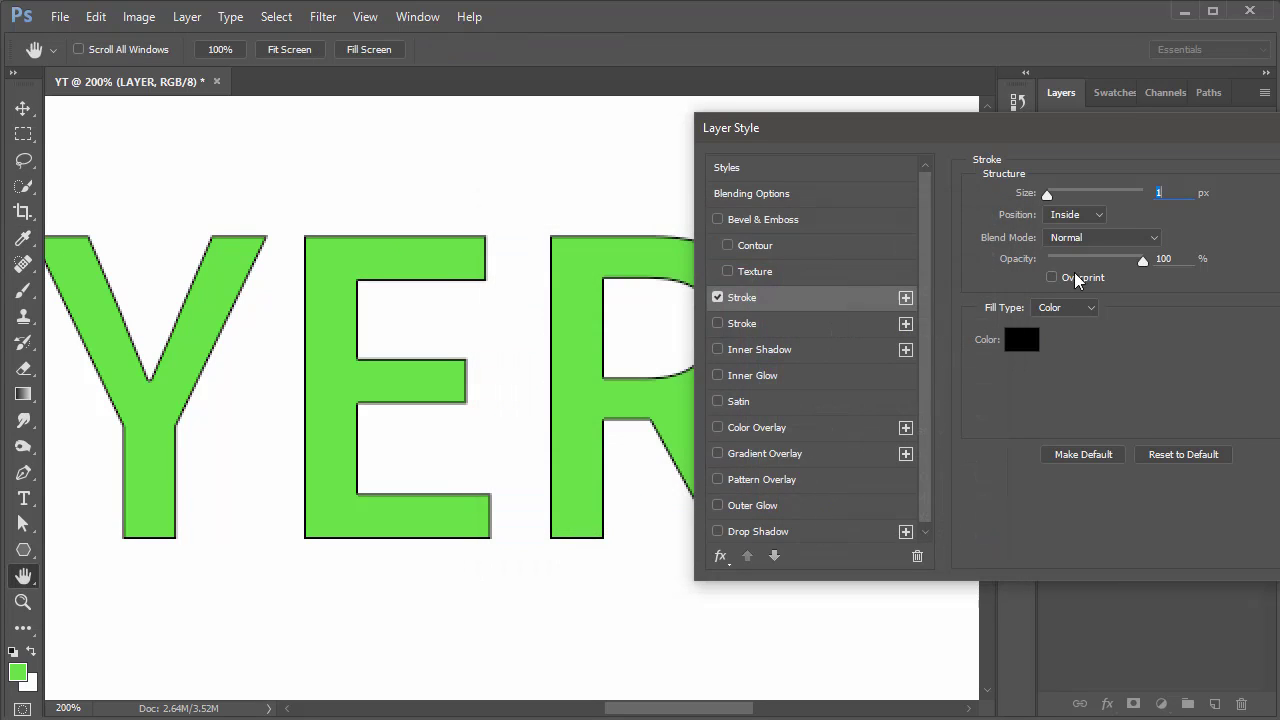
- Try a 4 px stroke with the Outside position on the LAYER text
mouse_move(1047, 200)
left_mouse_down()
mouse_move(1075, 196)
mouse_move(1050, 204)
left_mouse_up()
left_click(1066, 214)
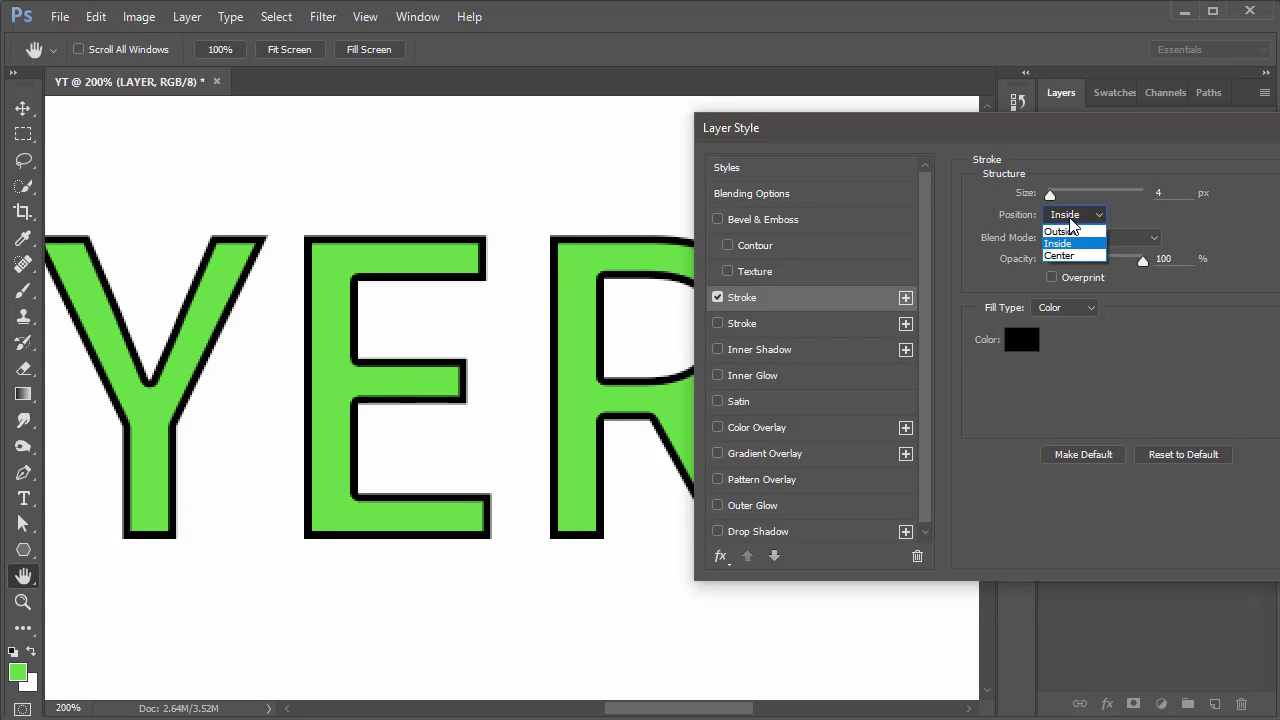
left_click(1060, 231)
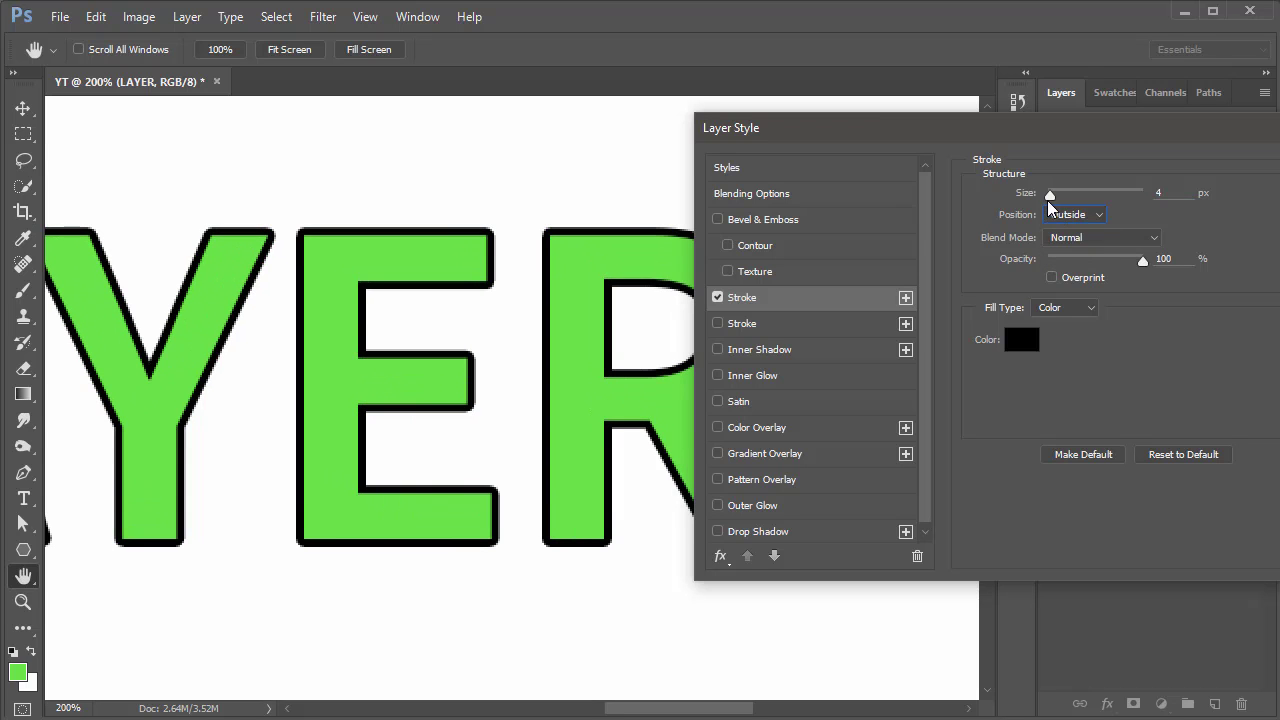
- Set the stroke to 9 px with the Center position at 100% opacity, and compare the text with the stroke off and on
left_click_drag(1051, 194, 1058, 197)
left_click(1056, 214)
left_click(1058, 256)
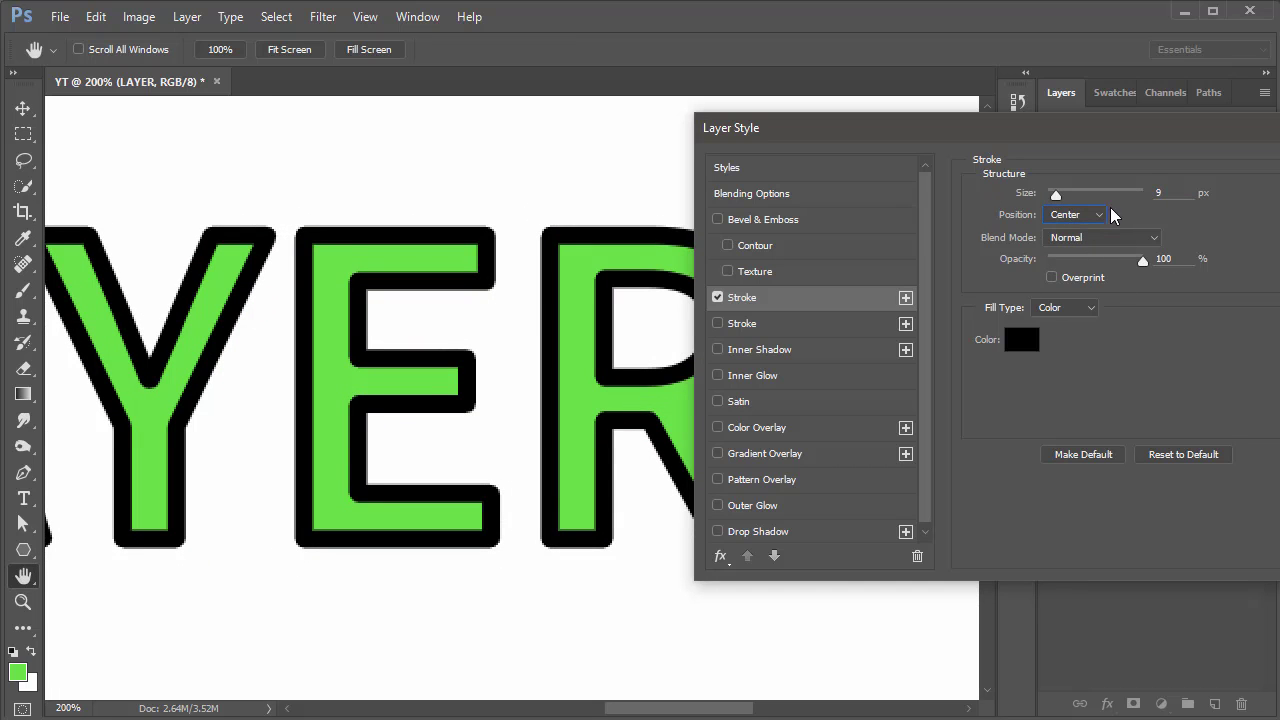
mouse_move(1142, 260)
left_mouse_down()
mouse_move(1107, 260)
mouse_move(1172, 266)
left_mouse_up()
left_click(717, 298)
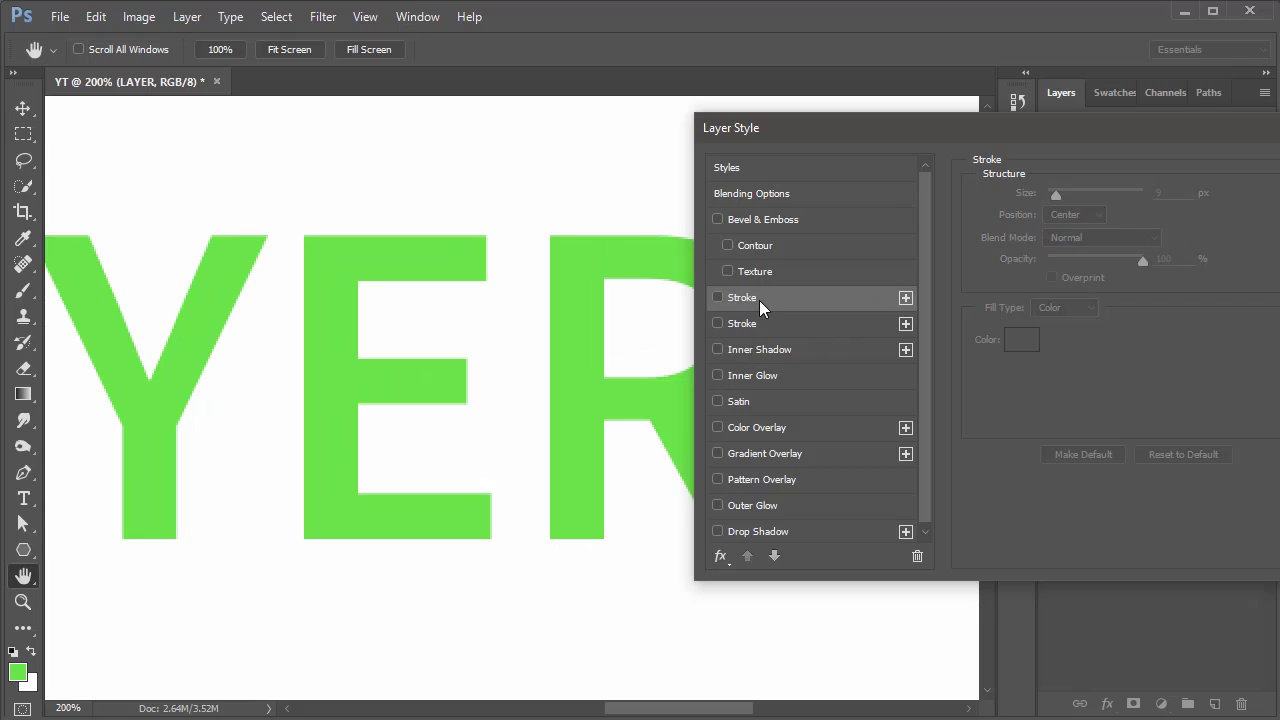
left_click(717, 297)
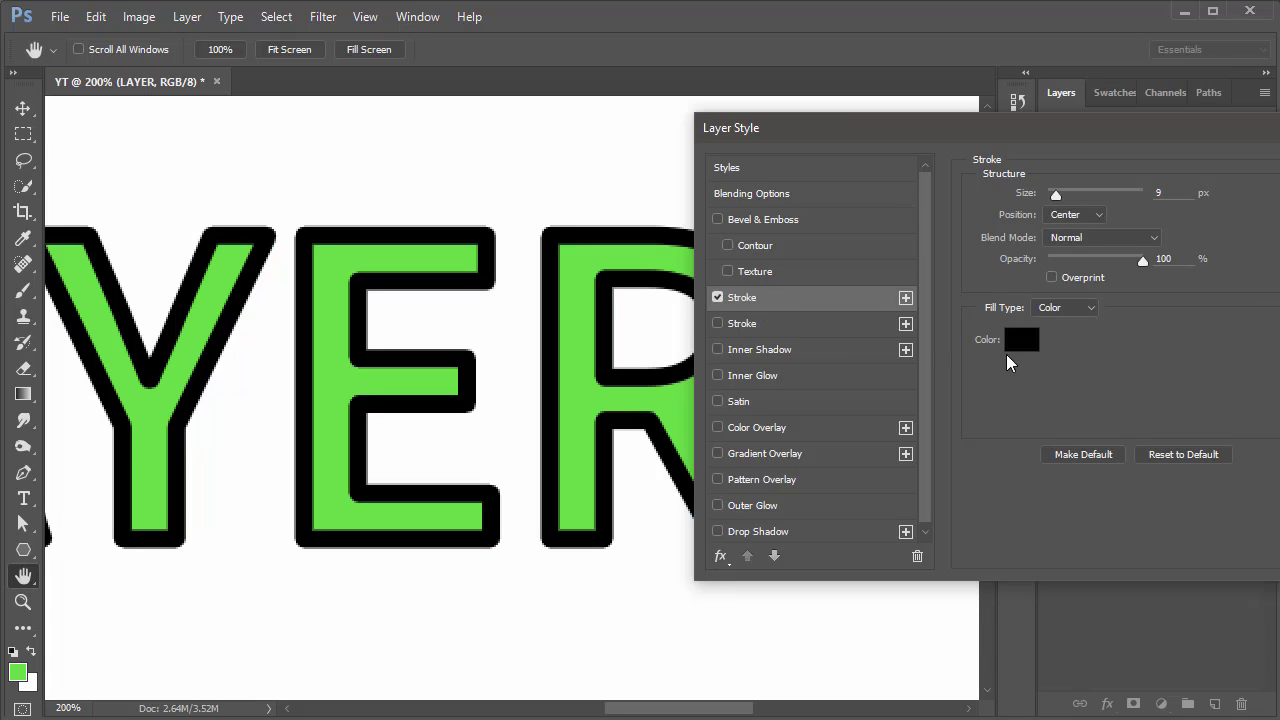
- Add a second stroke above the first one, coloured red and 5 px in size
left_click(905, 299)
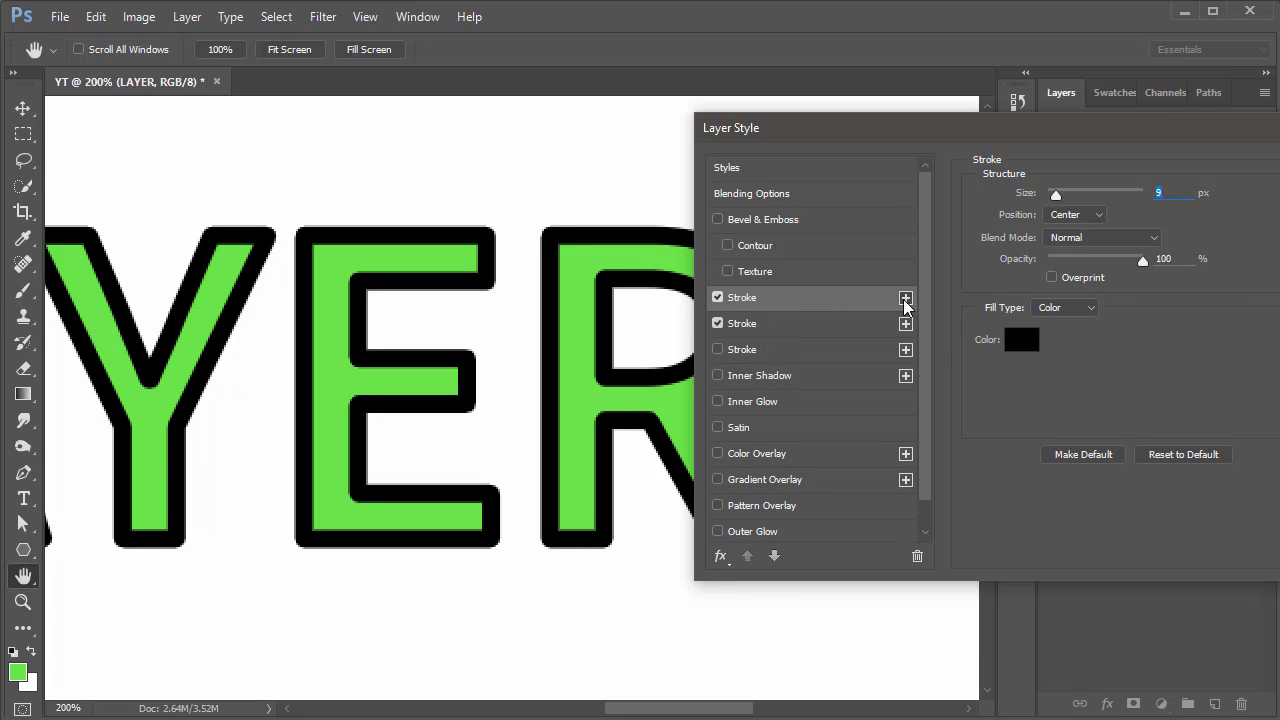
left_click(1020, 340)
left_click(689, 284)
left_click(972, 251)
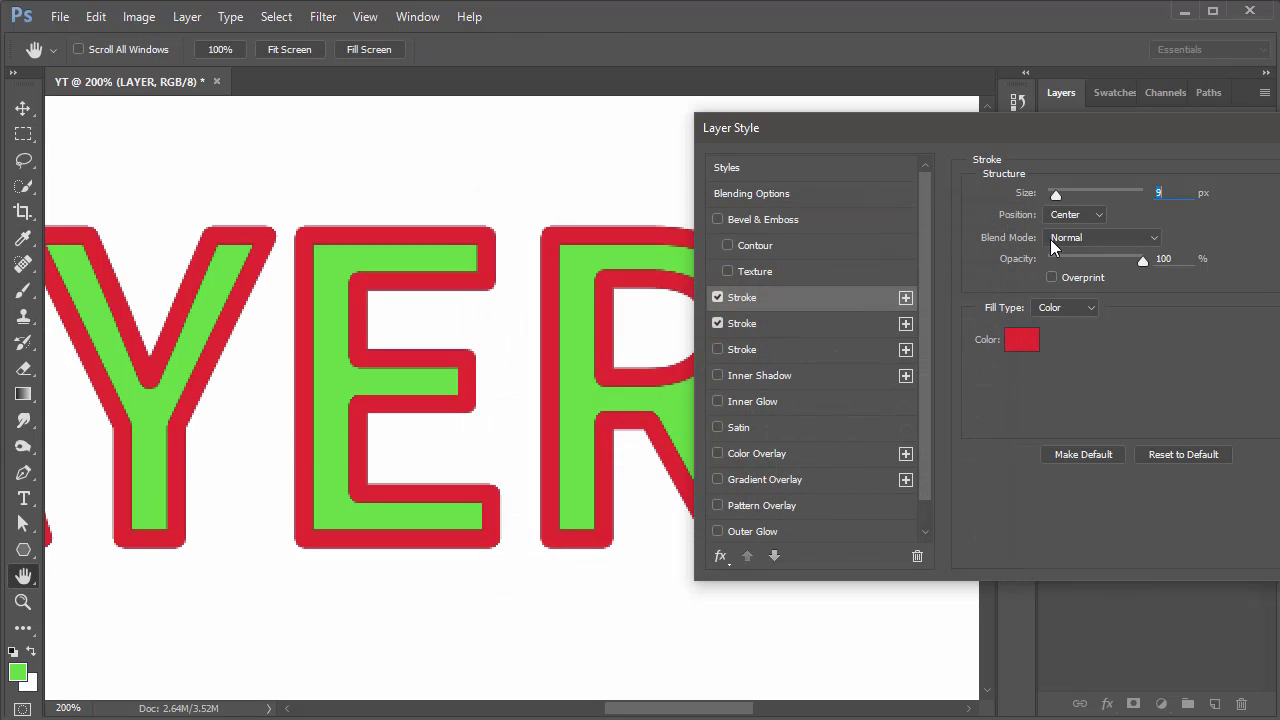
left_click_drag(1068, 198, 1051, 204)
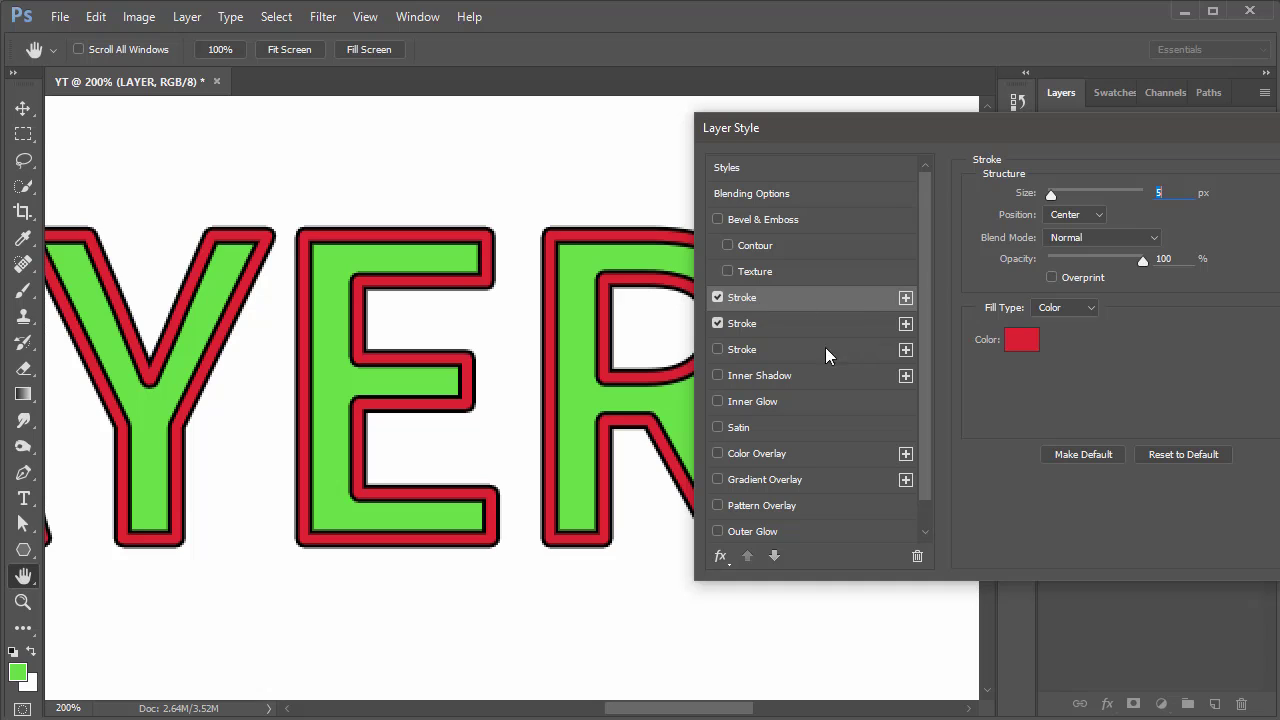
- Reset the second stroke to its default settings, and turn off both strokes
left_click(1176, 455)
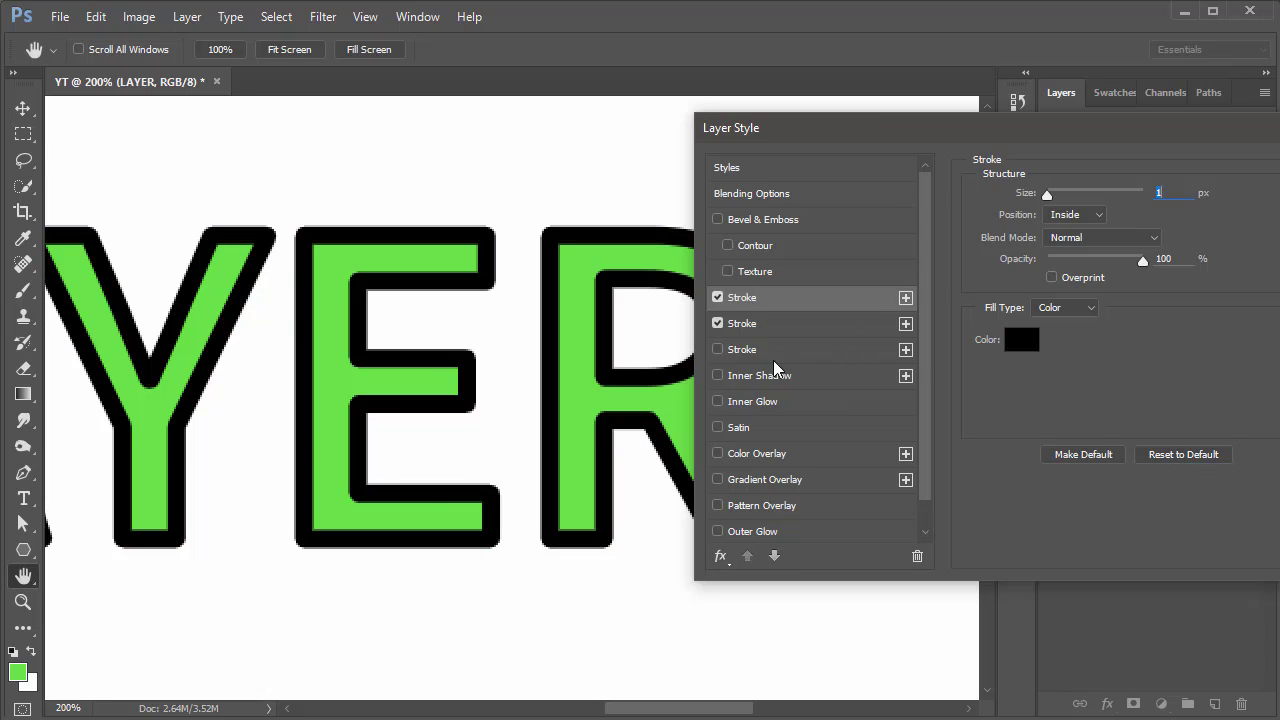
left_click(717, 297)
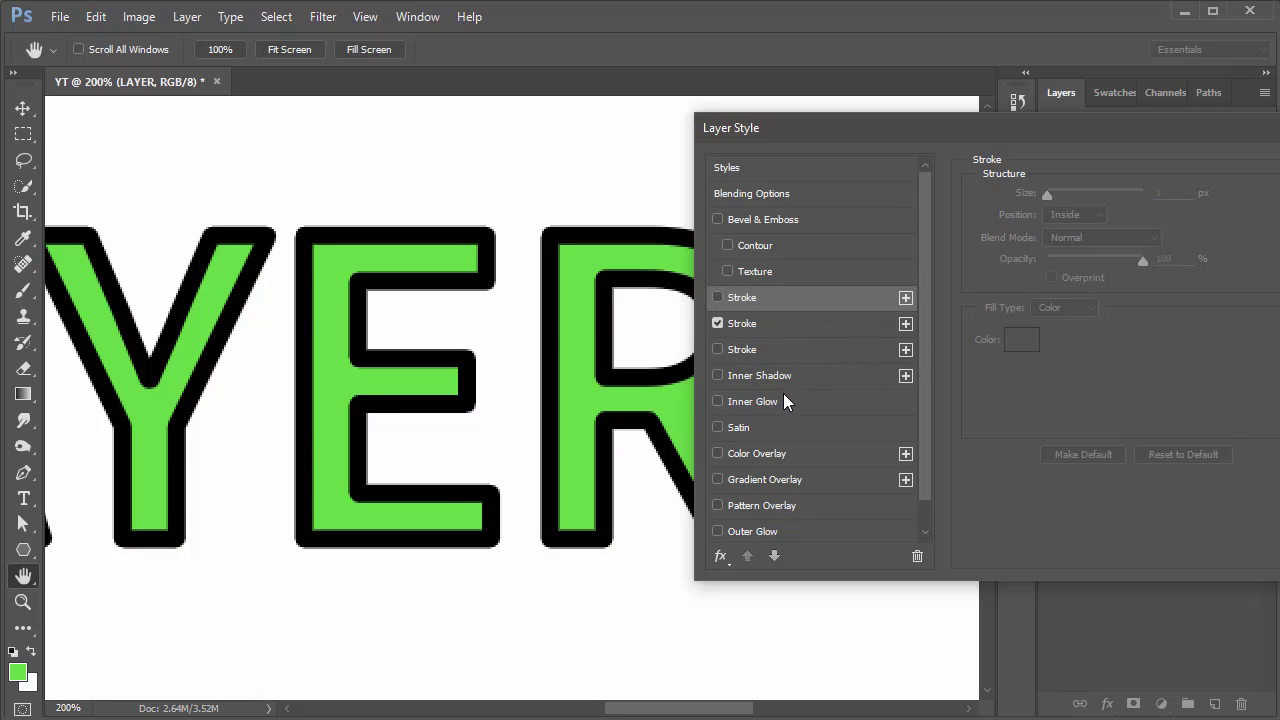
scroll(823, 408, "down", 1)
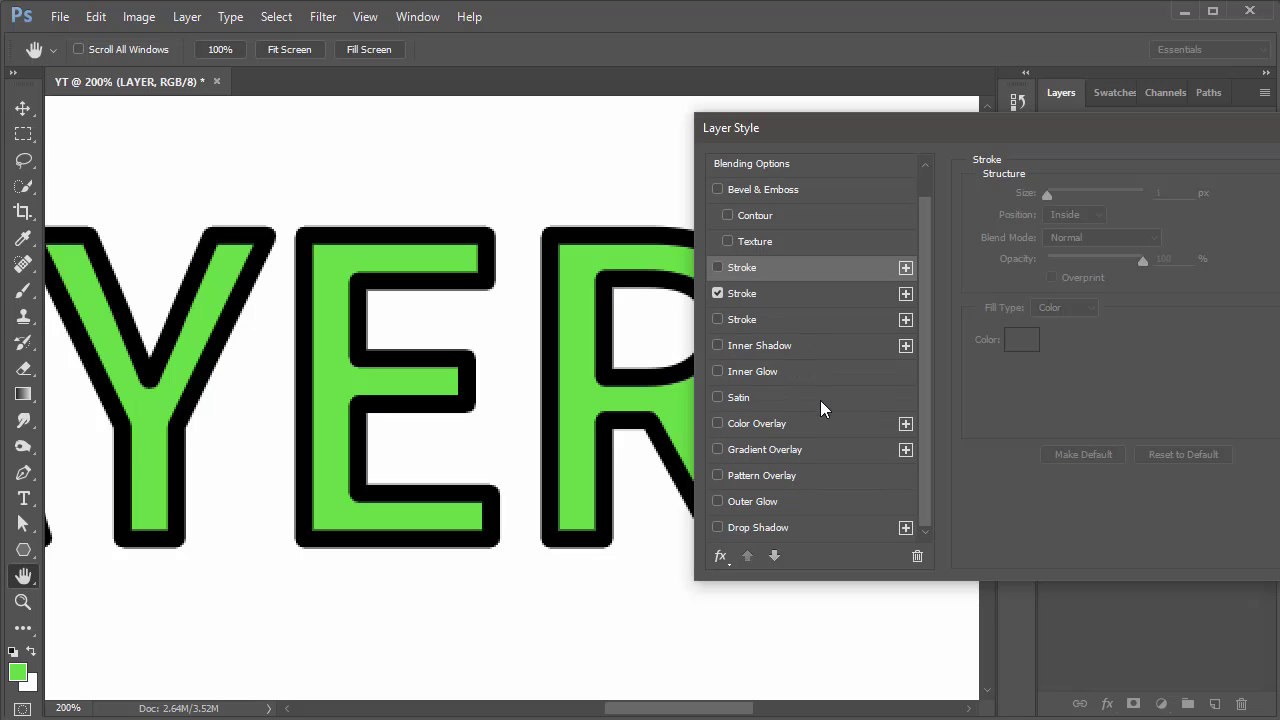
left_click(717, 293)
left_click(776, 348)
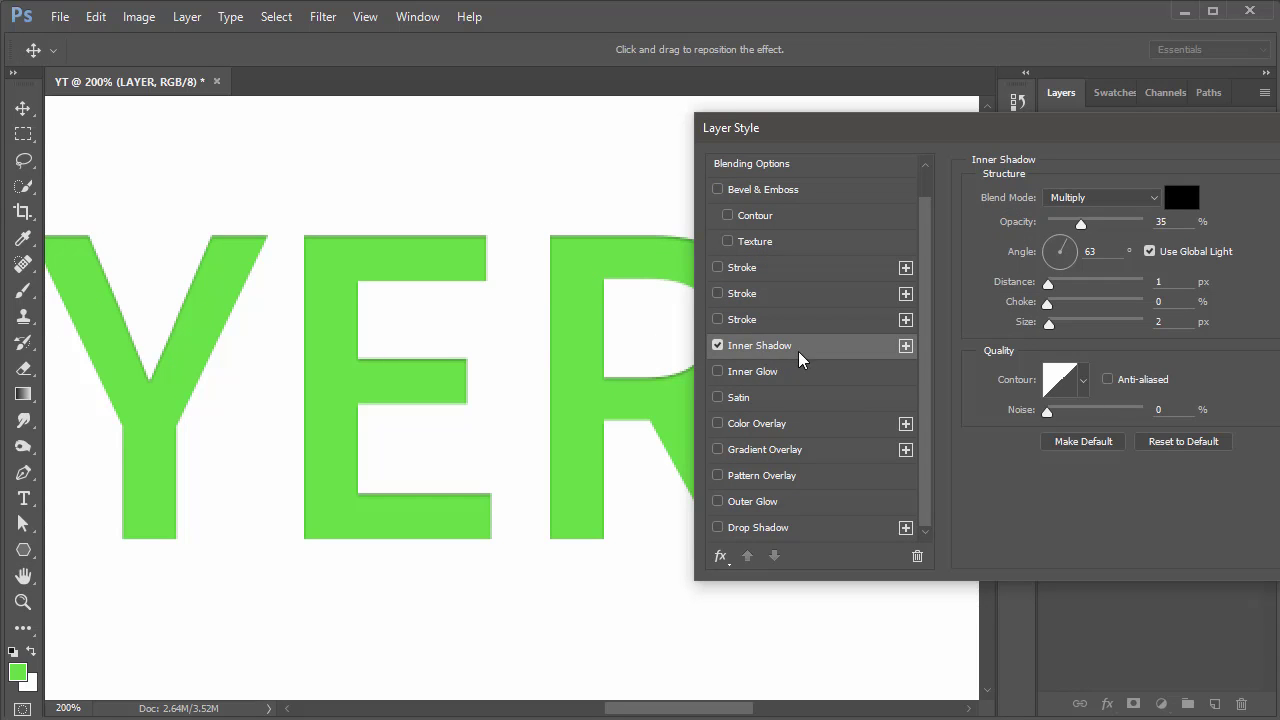
scroll(798, 351, "up", 1)
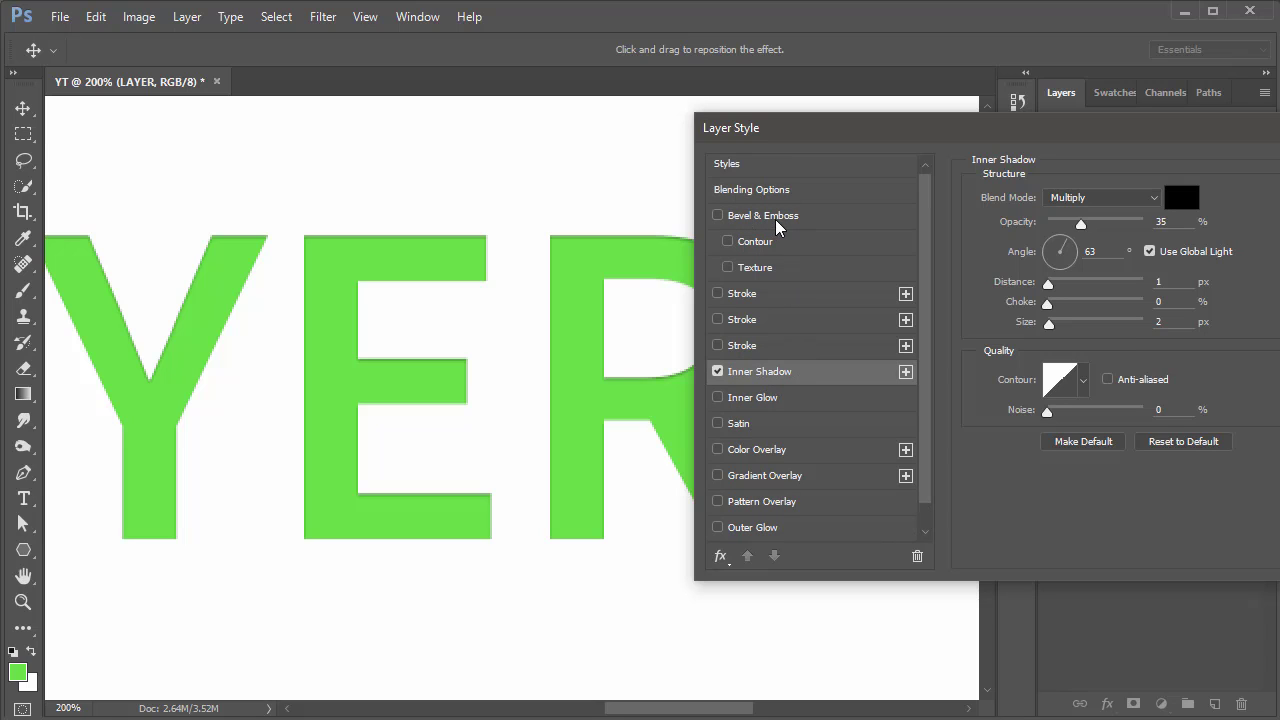
scroll(799, 337, "down", 1)
left_click(717, 345)
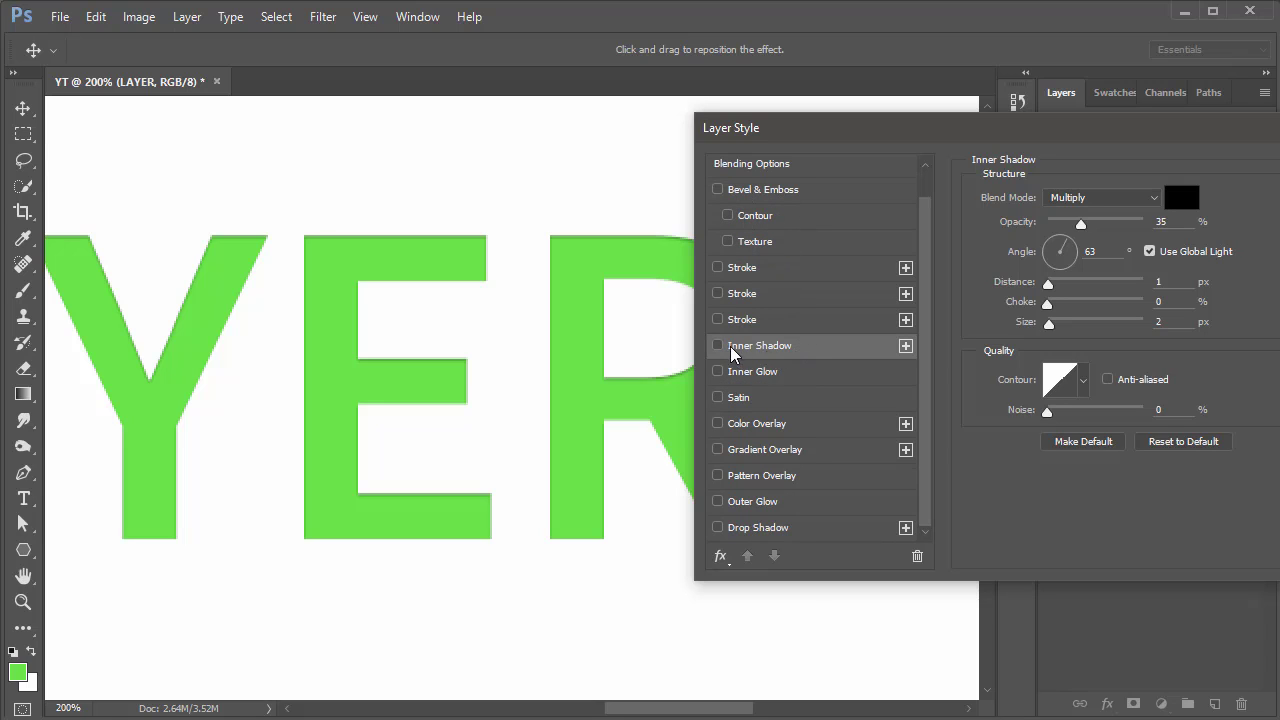
- Enable a Drop Shadow on the text with 16 px distance, 0% spread and 0 px size
left_click(717, 527)
left_click(759, 528)
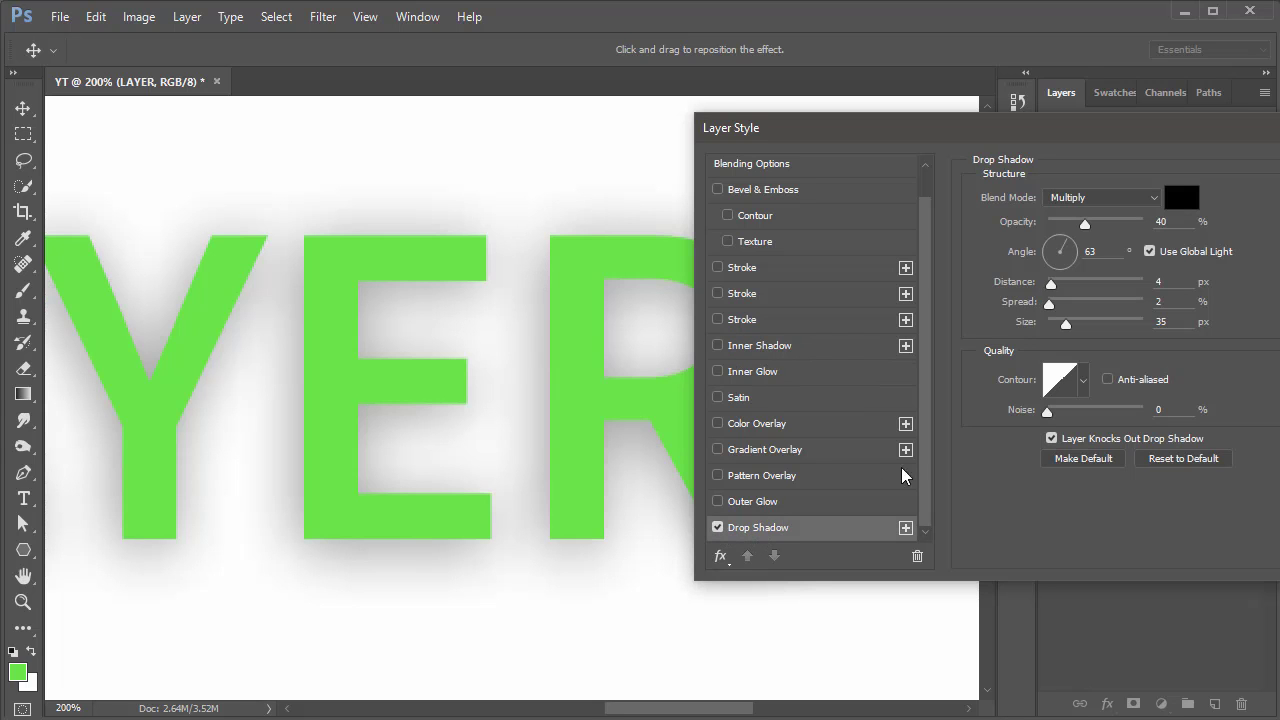
left_click_drag(1068, 326, 995, 331)
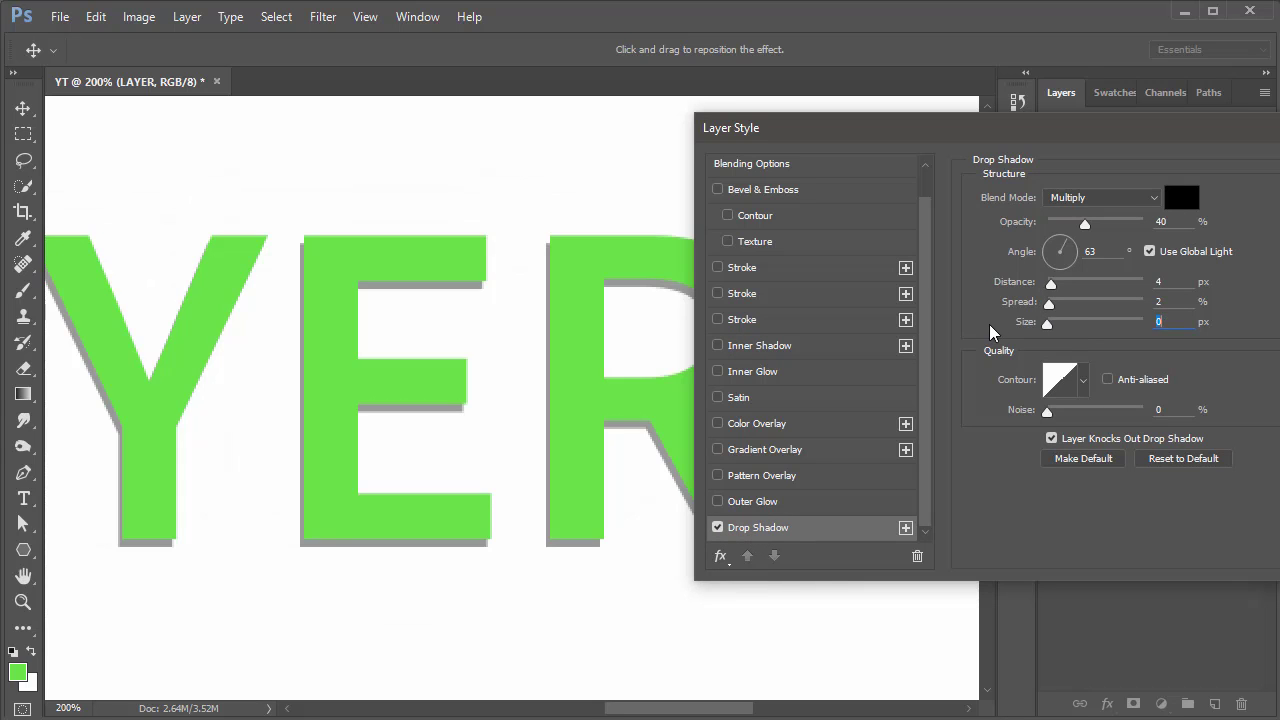
left_click_drag(1050, 284, 1030, 304)
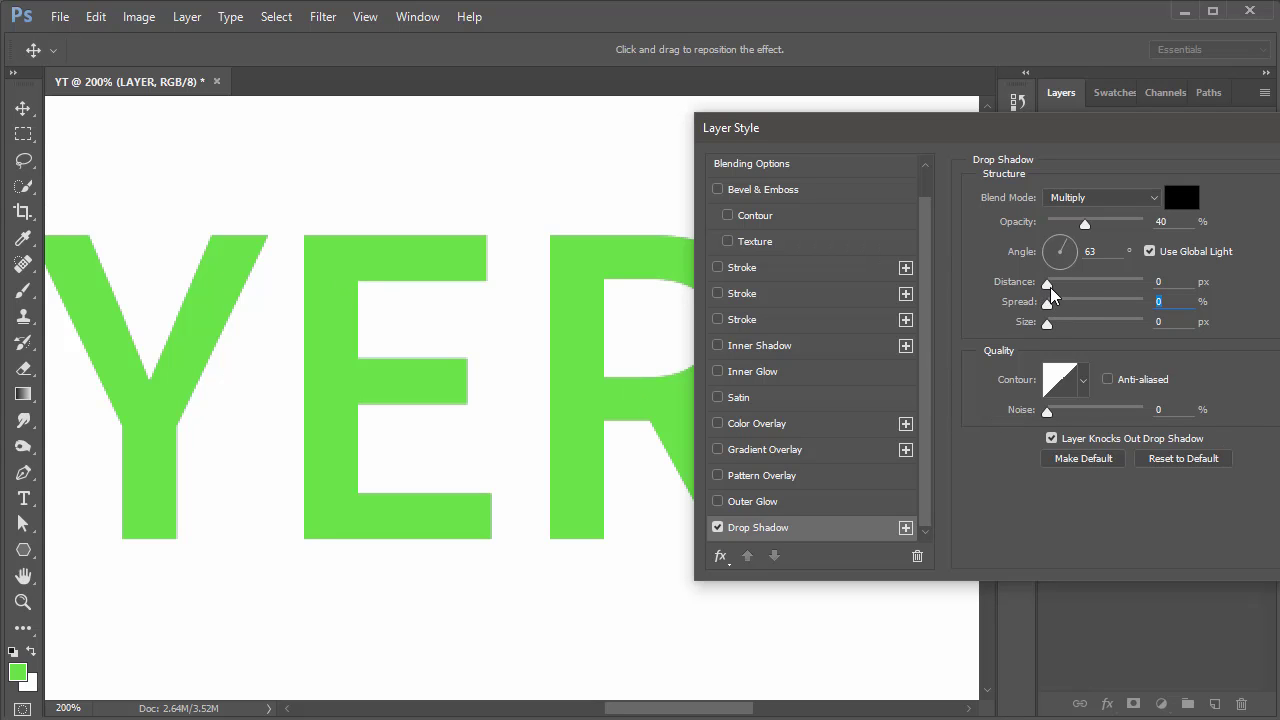
left_click_drag(1050, 284, 1065, 289)
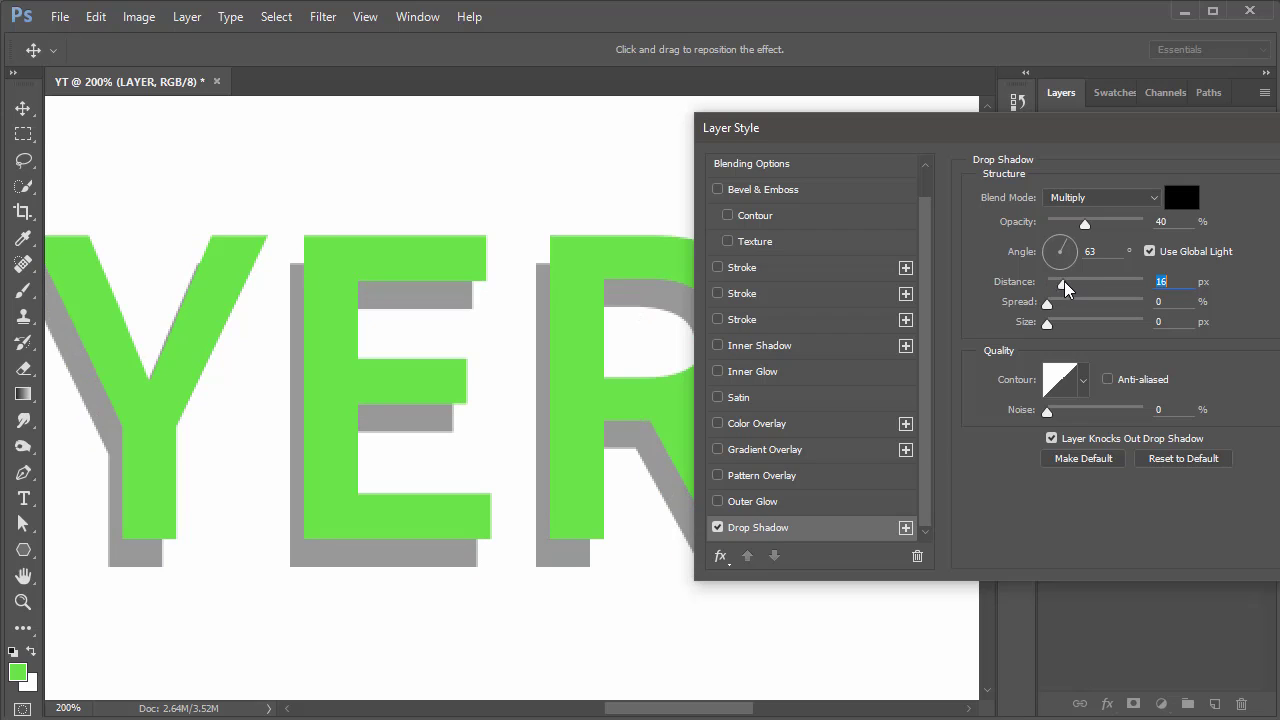
- Adjust the drop shadow to a 128° angle, 58% opacity, 8 px distance and 10 px size
left_click(1063, 250)
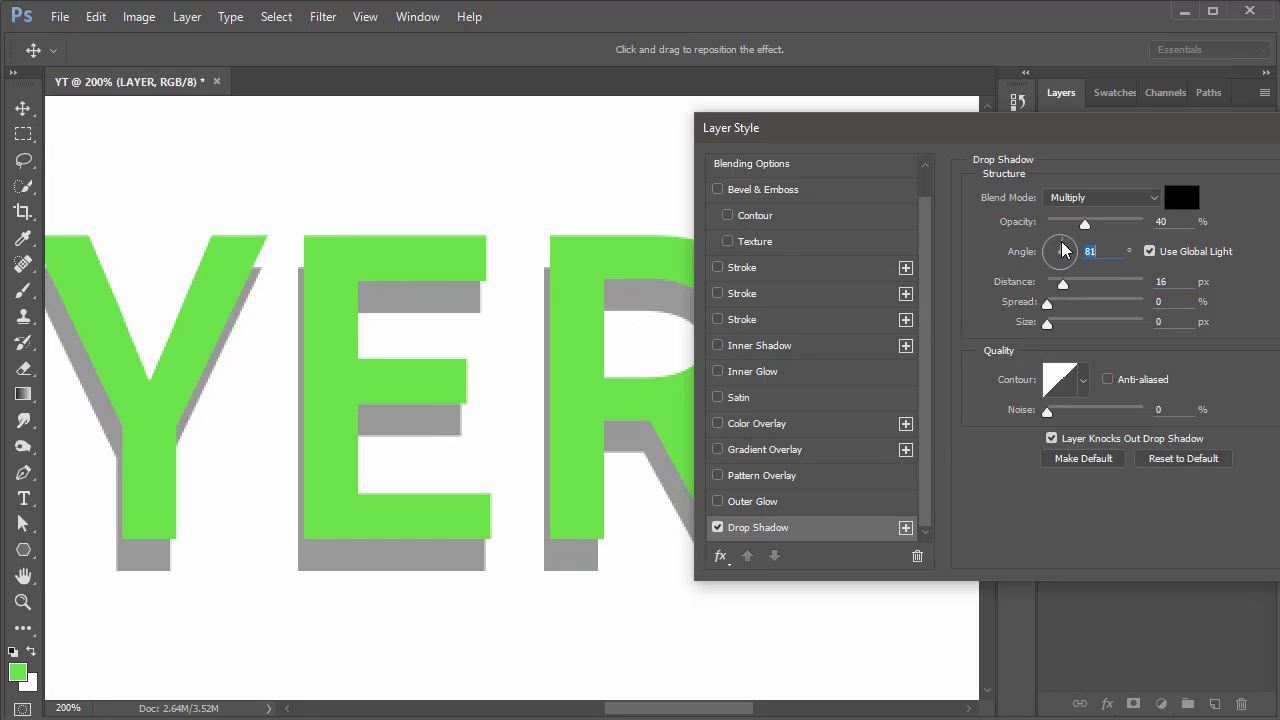
left_click_drag(1063, 248, 1053, 246)
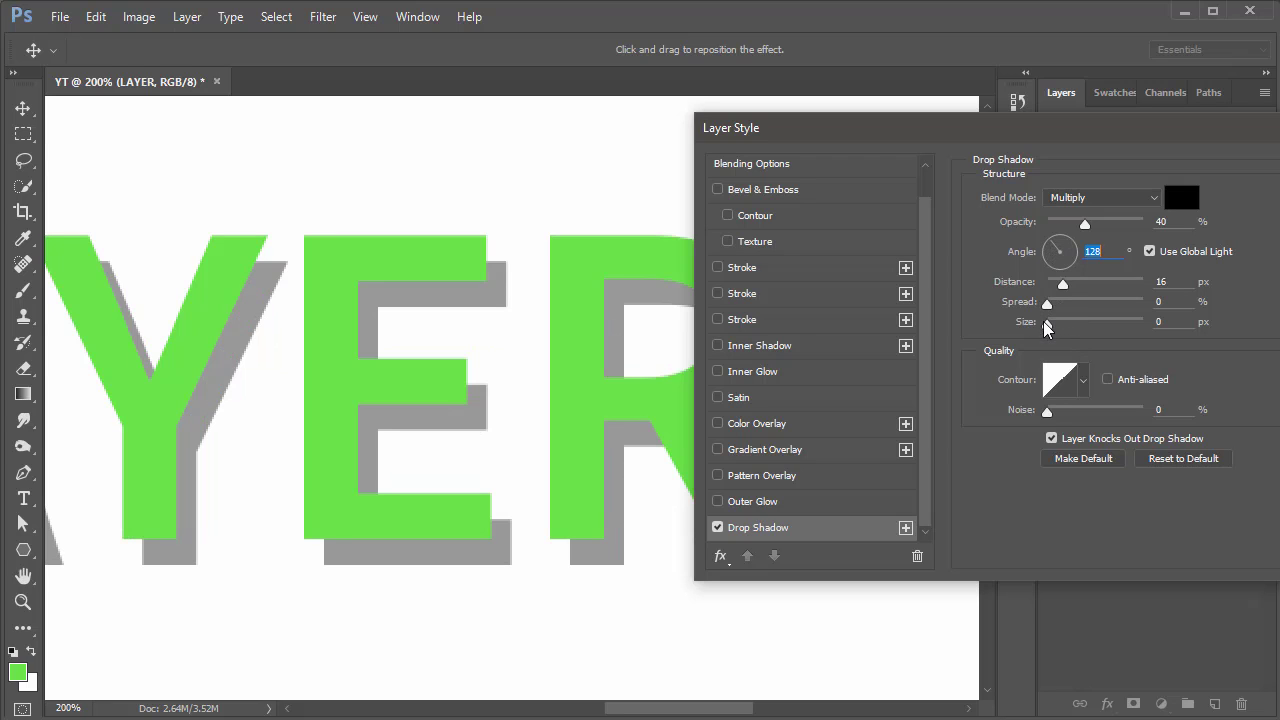
left_click_drag(1046, 324, 1052, 331)
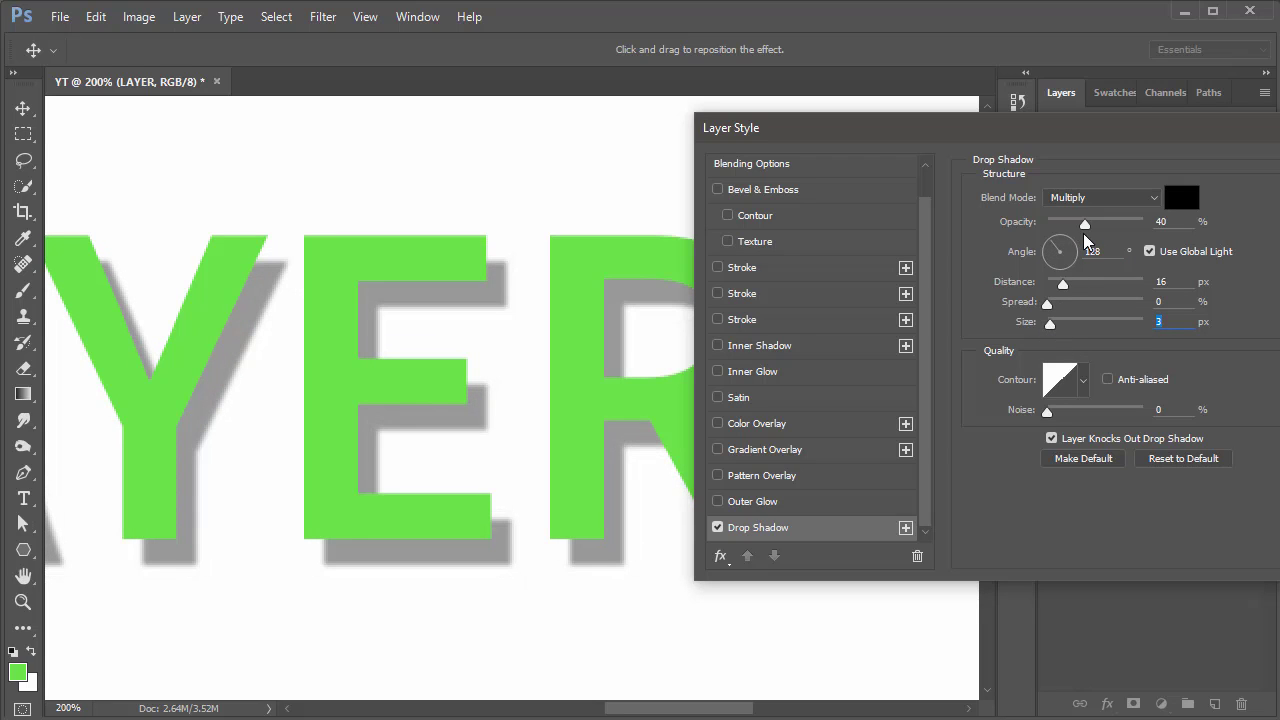
left_click_drag(1084, 228, 1103, 225)
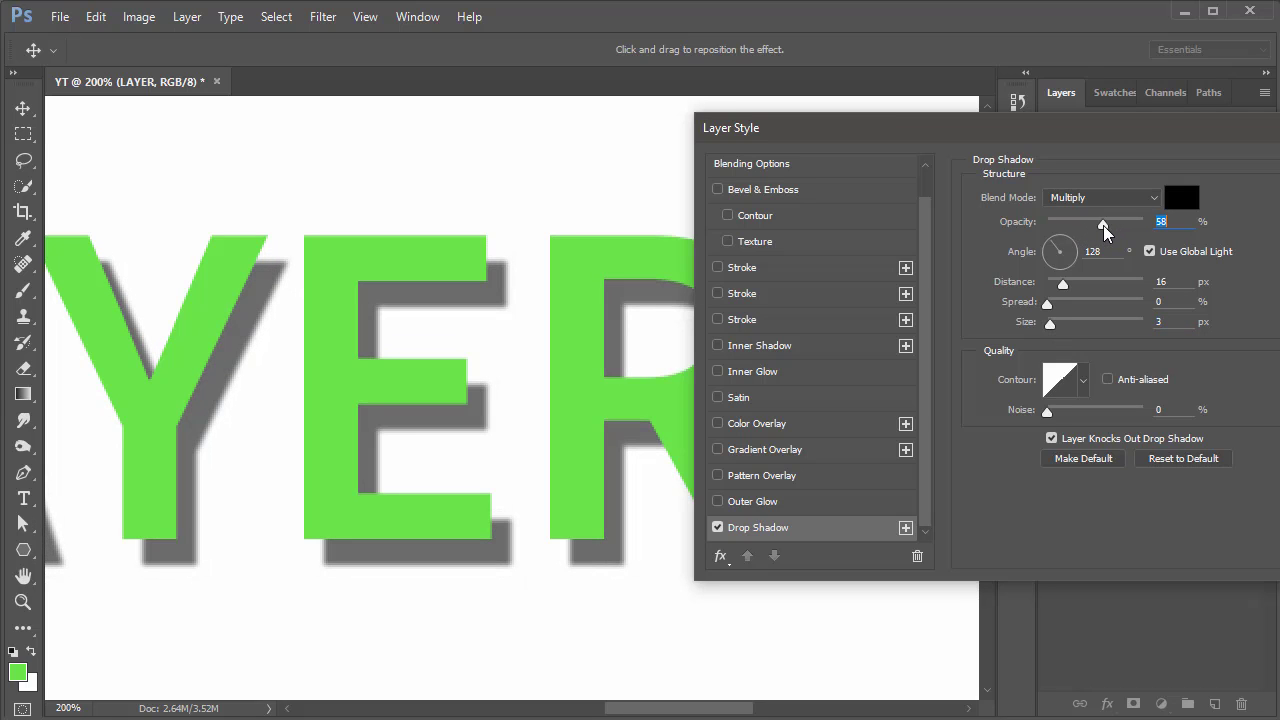
mouse_move(1057, 321)
left_mouse_down()
mouse_move(1055, 288)
mouse_move(1062, 313)
mouse_move(1150, 313)
mouse_move(1047, 304)
left_mouse_up()
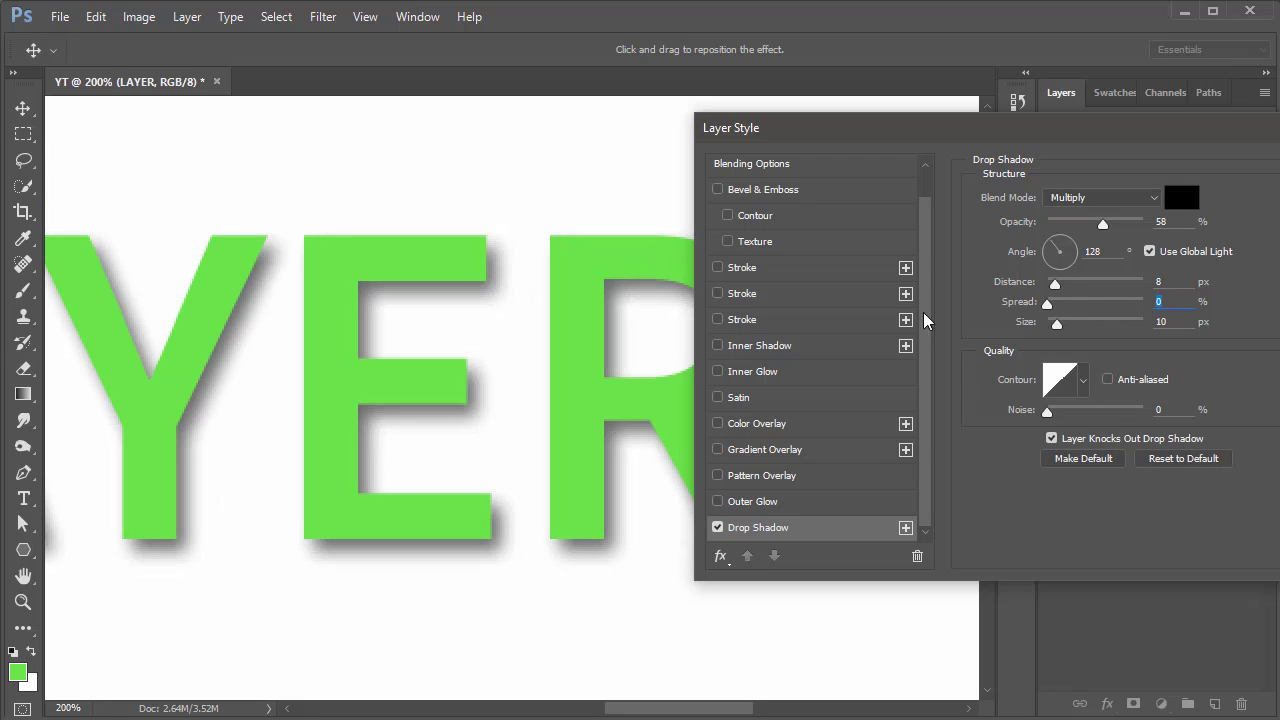
- Try the valley-shaped contour on the drop shadow before restoring the straight diagonal one, and turn off the Drop Shadow
left_click(1083, 388)
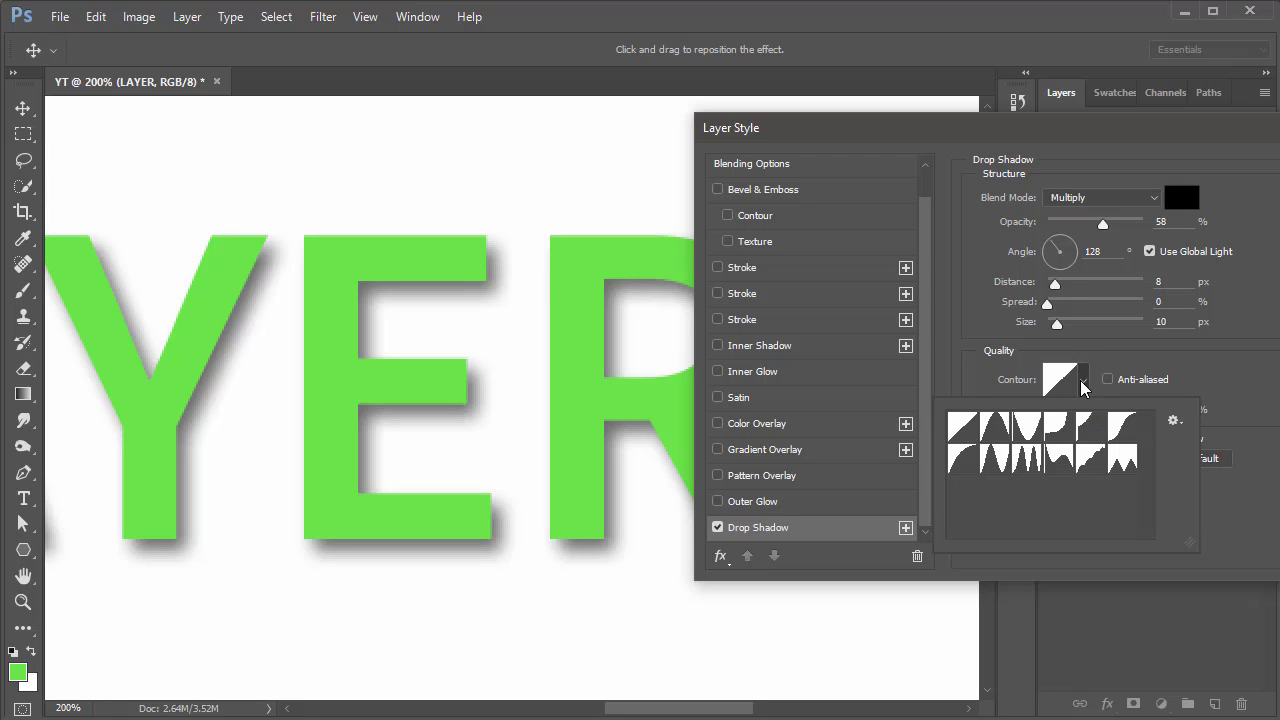
left_click(1027, 426)
left_click(964, 428)
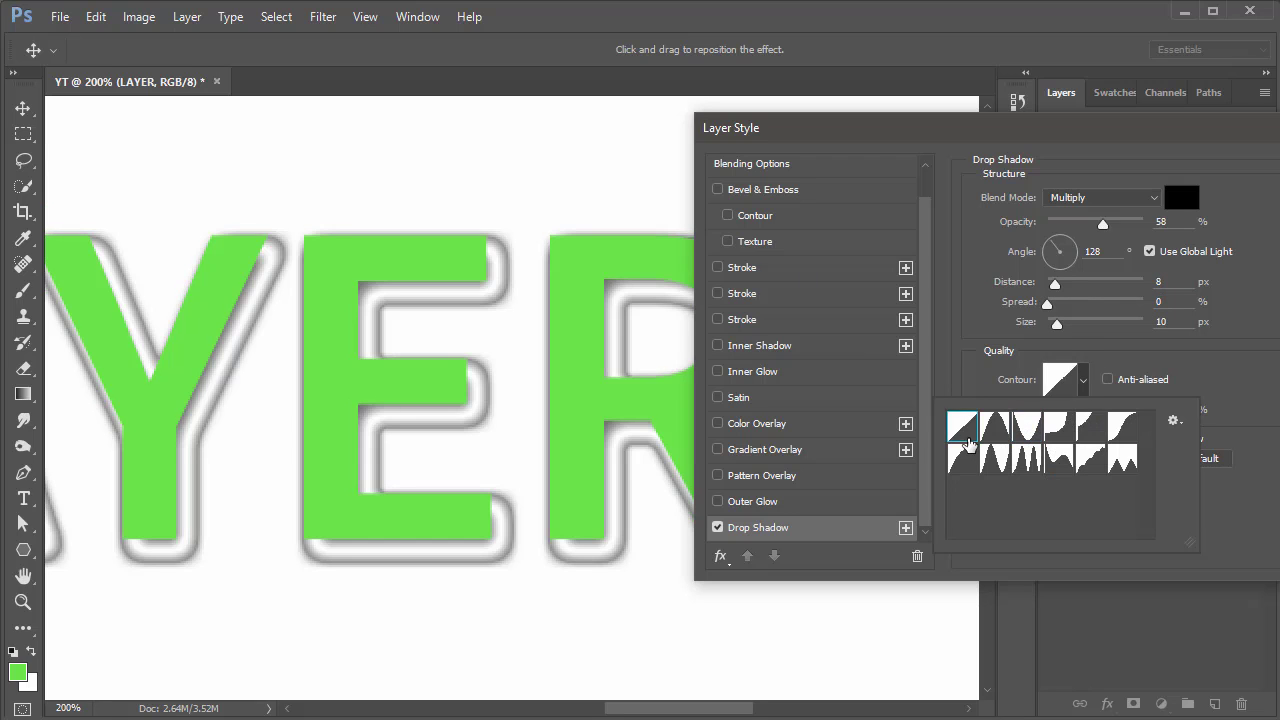
left_click(984, 380)
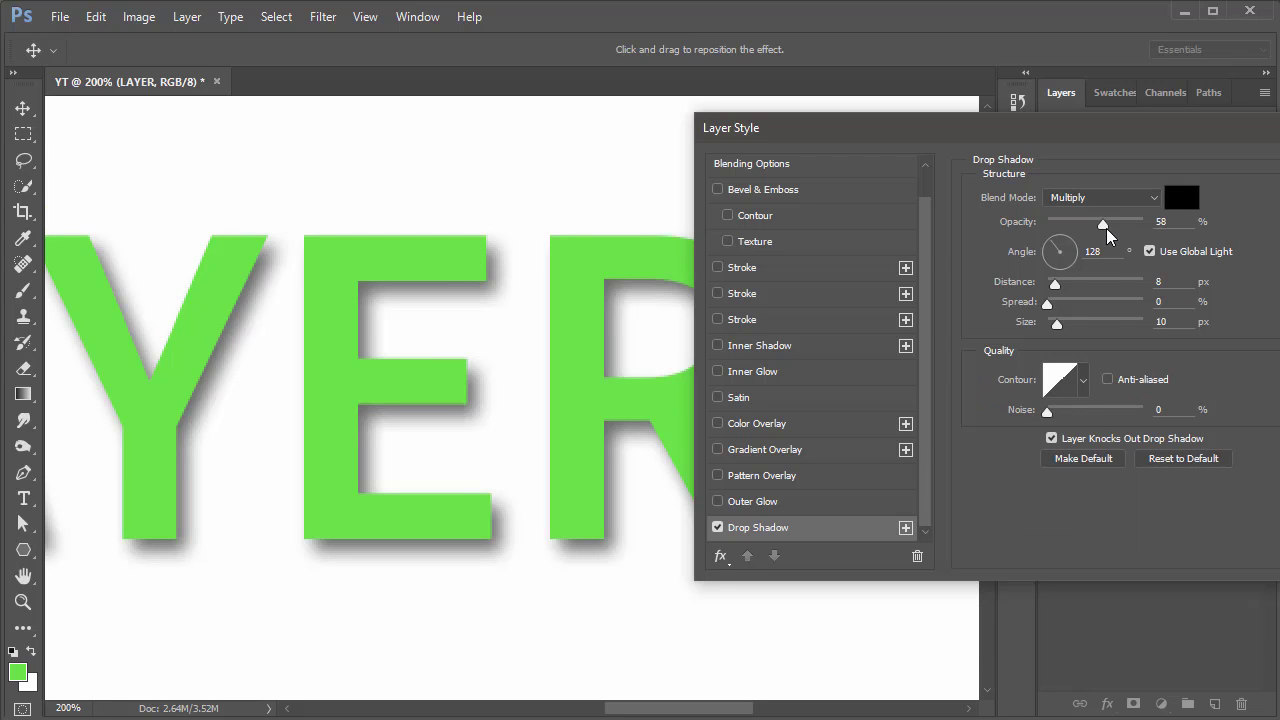
left_click_drag(1106, 228, 1105, 229)
left_click(717, 528)
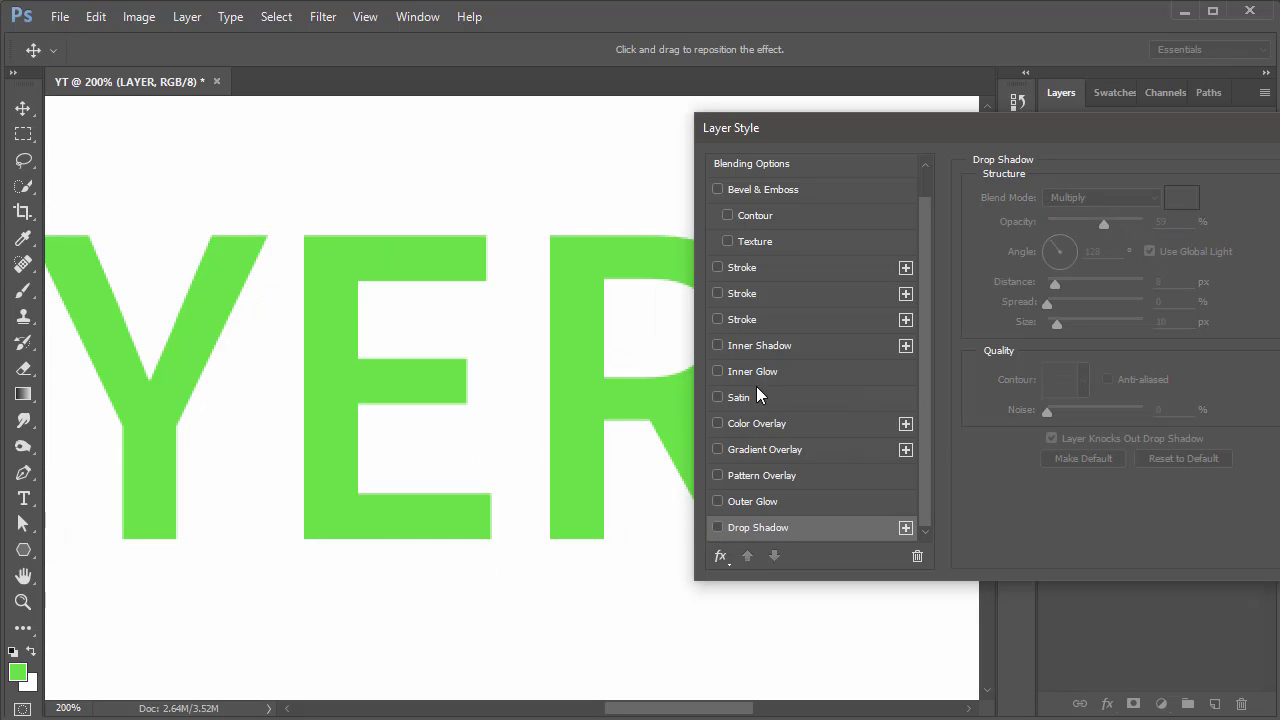
- Enable an Inner Shadow on the text with 18 px distance and 10 px size, and turn it off
left_click(717, 345)
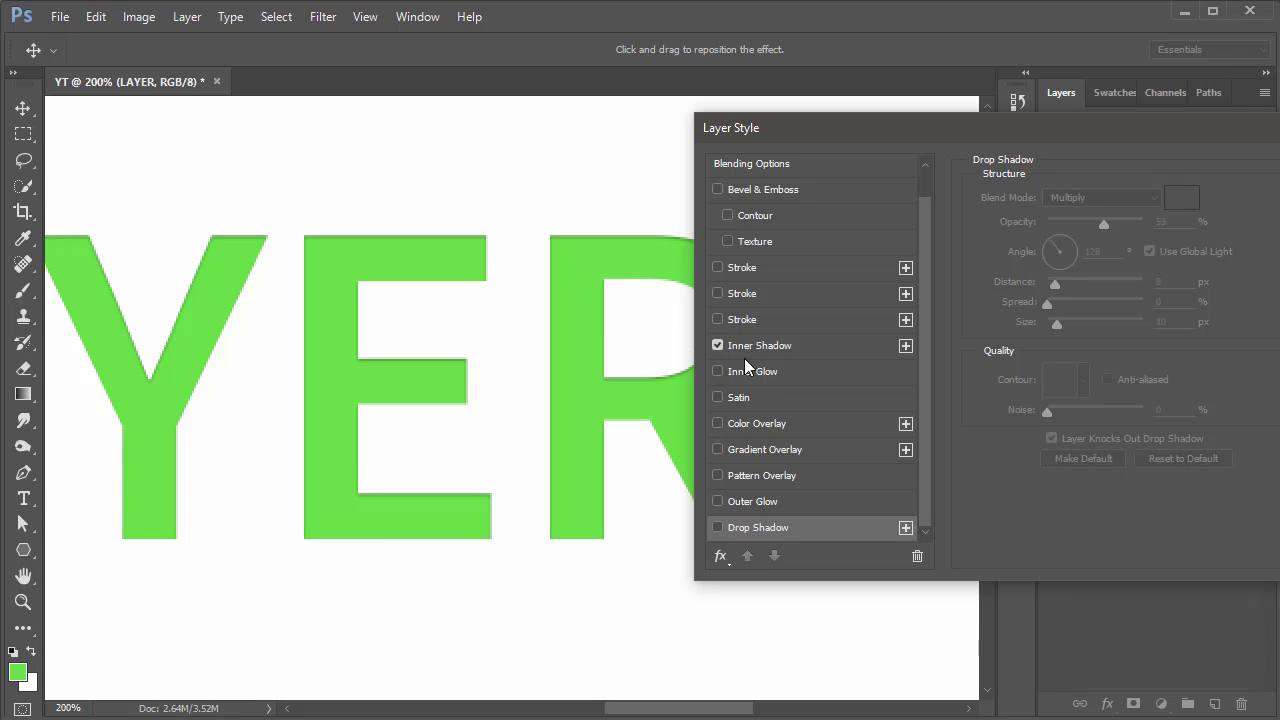
left_click(785, 352)
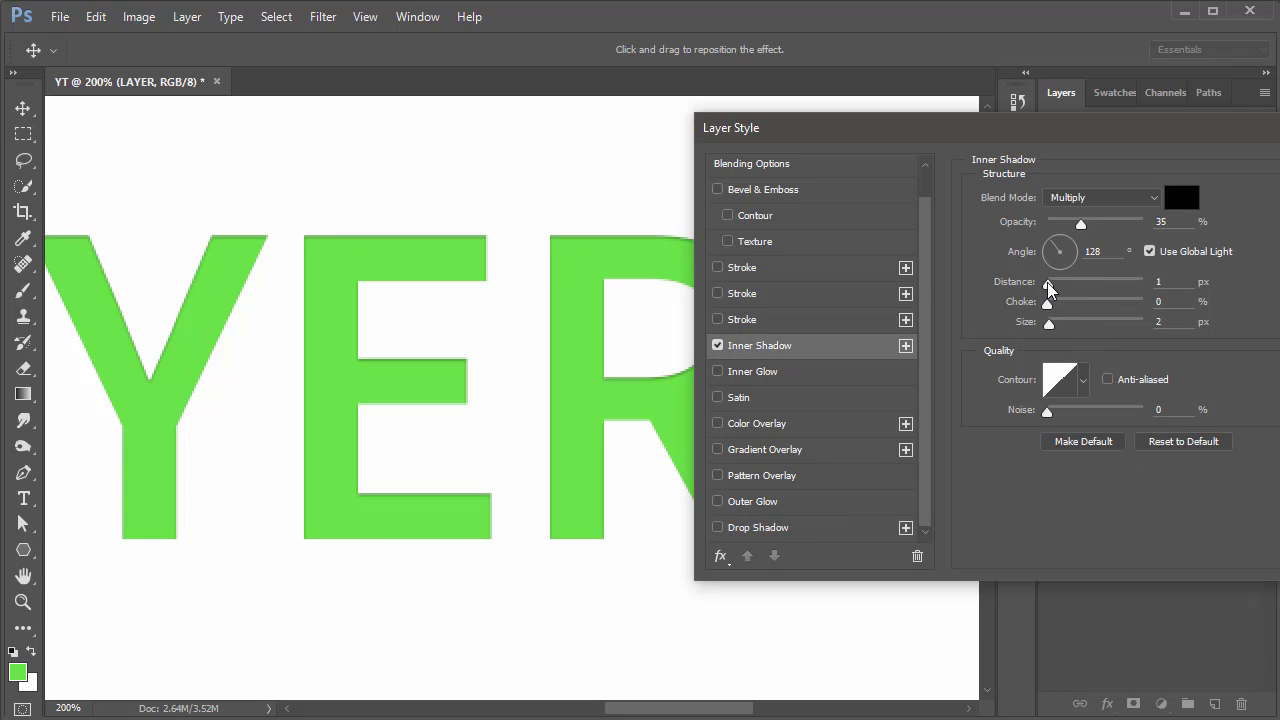
left_click_drag(1048, 287, 1057, 325)
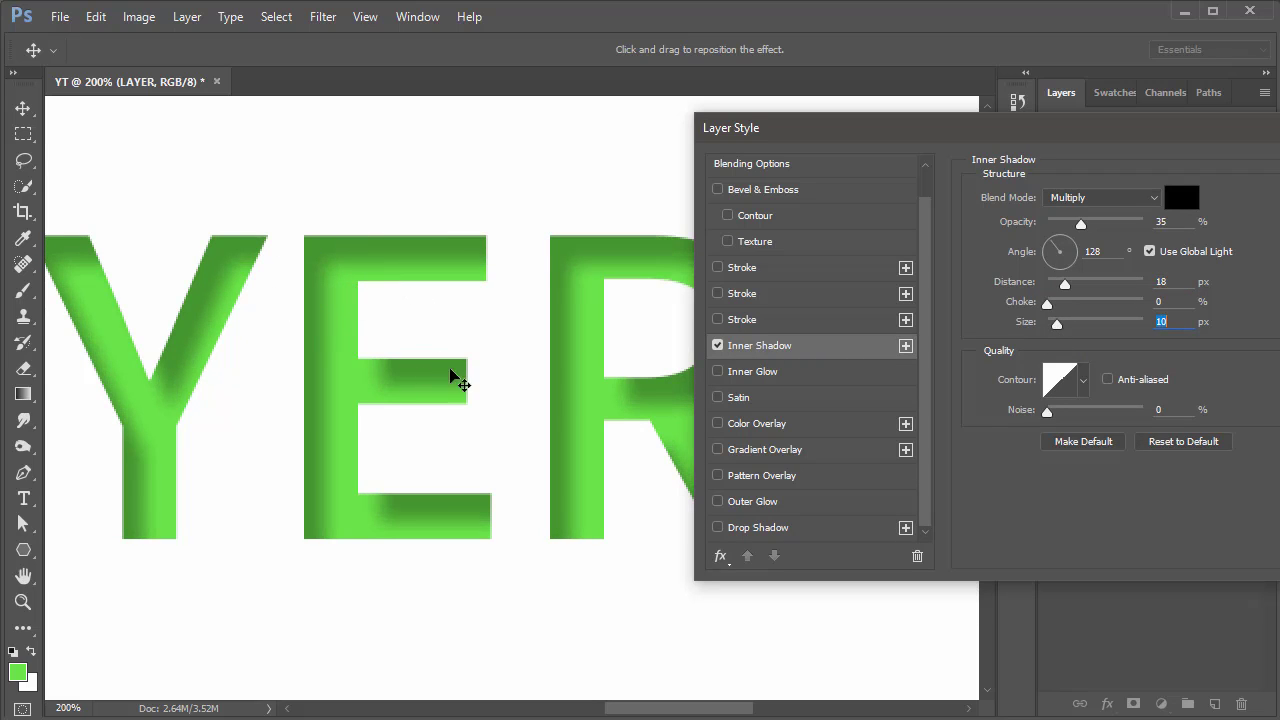
left_click(717, 345)
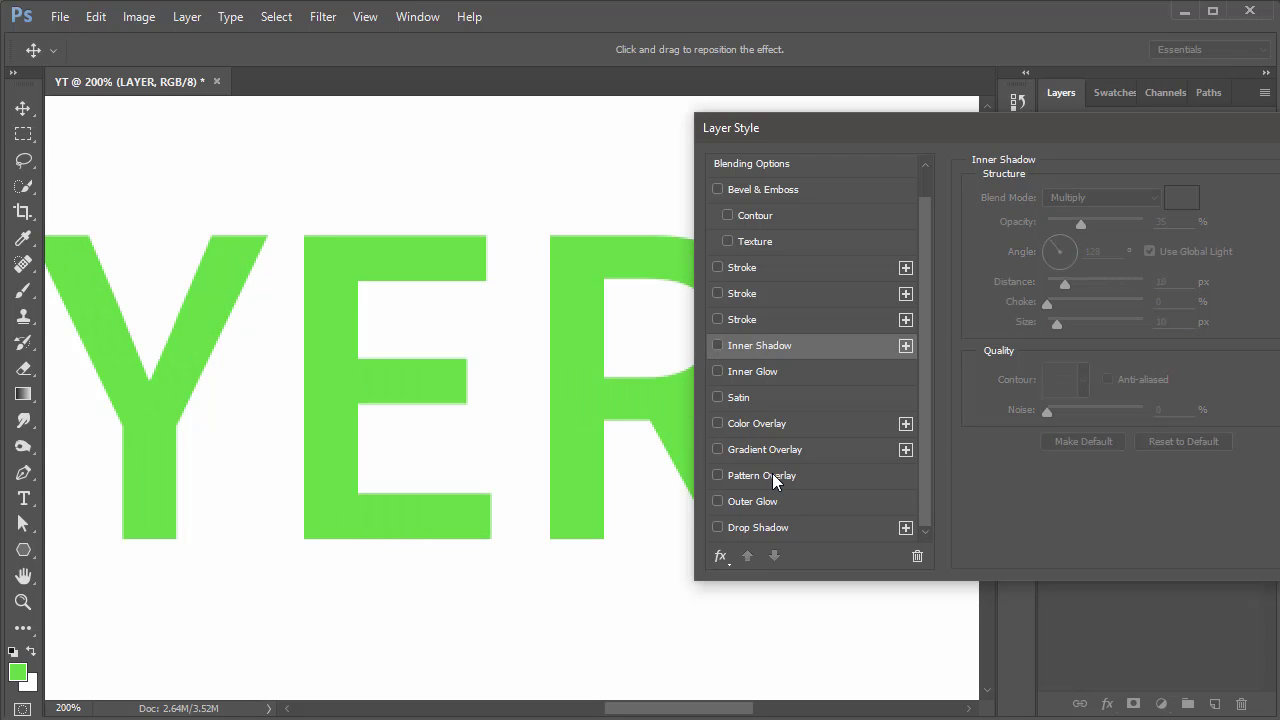
- Enable a Color Overlay on the text and change its colour to a strong red
left_click(717, 423)
left_click(740, 424)
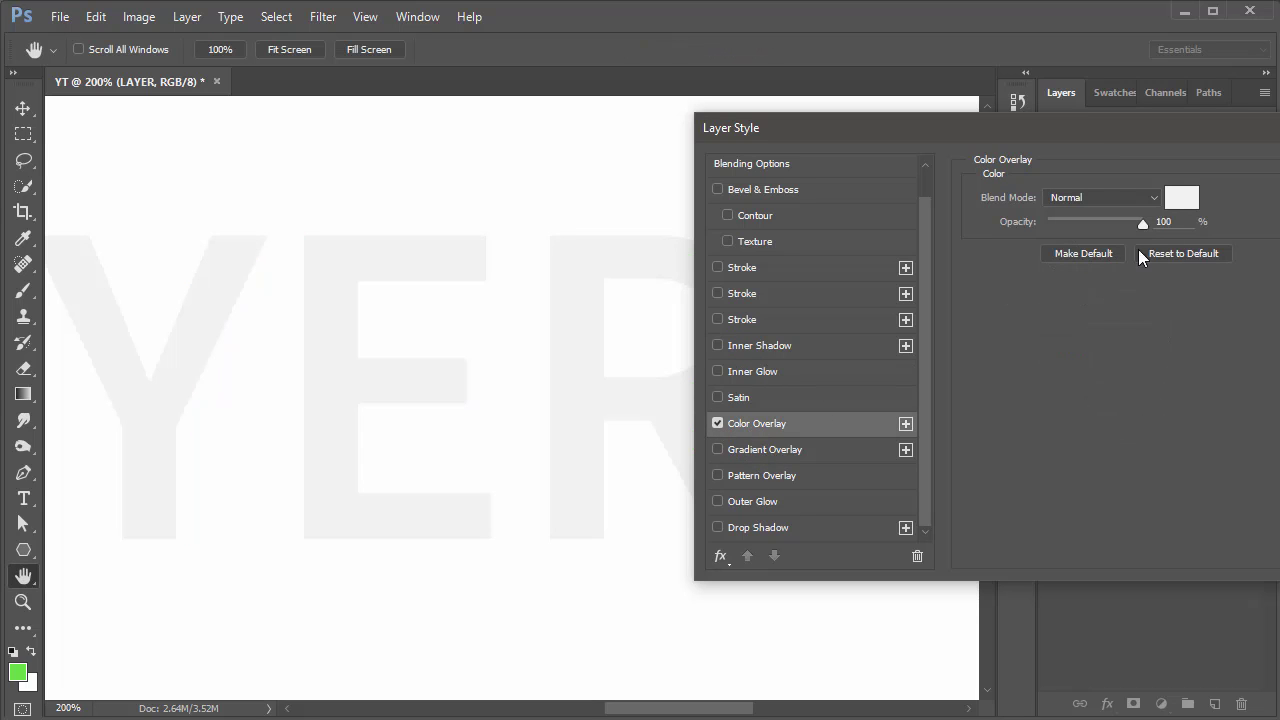
left_click(1182, 198)
left_click_drag(675, 307, 726, 285)
left_click(976, 256)
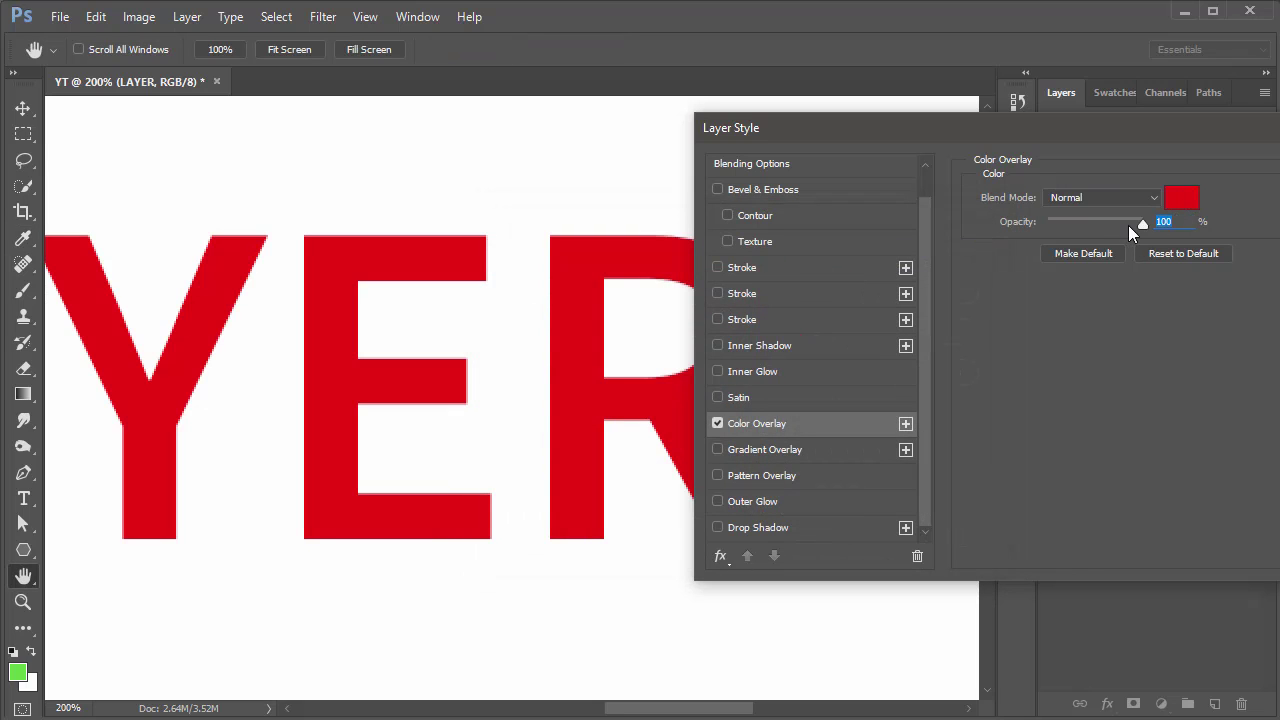
- Try the Color Overlay's opacity, and replace that overlay with a Gradient Overlay in the teal gradient
left_click_drag(1109, 225, 1179, 233)
left_click(717, 423)
left_click(748, 451)
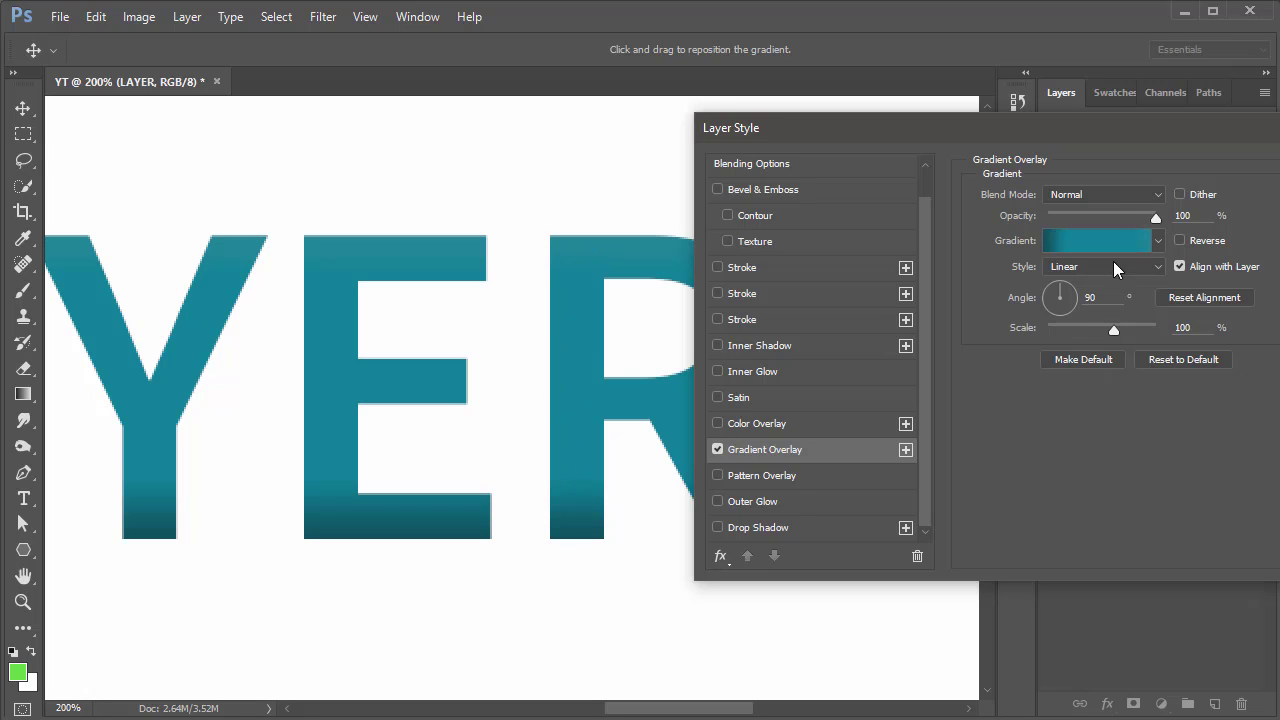
left_click(1156, 246)
left_click(1156, 246)
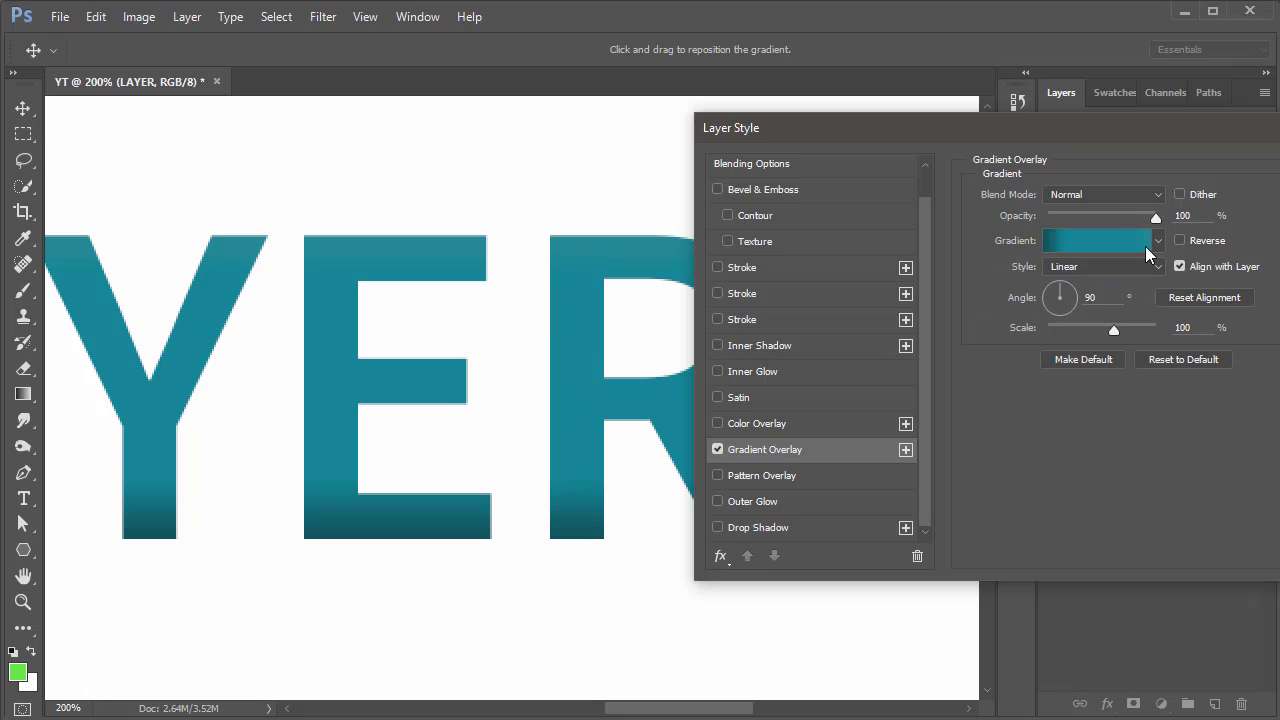
- Try preset gradients such as Blue, Yellow, Blue and Orange, Yellow, Orange on the text, discard them, and turn off the Gradient Overlay
left_click(1095, 240)
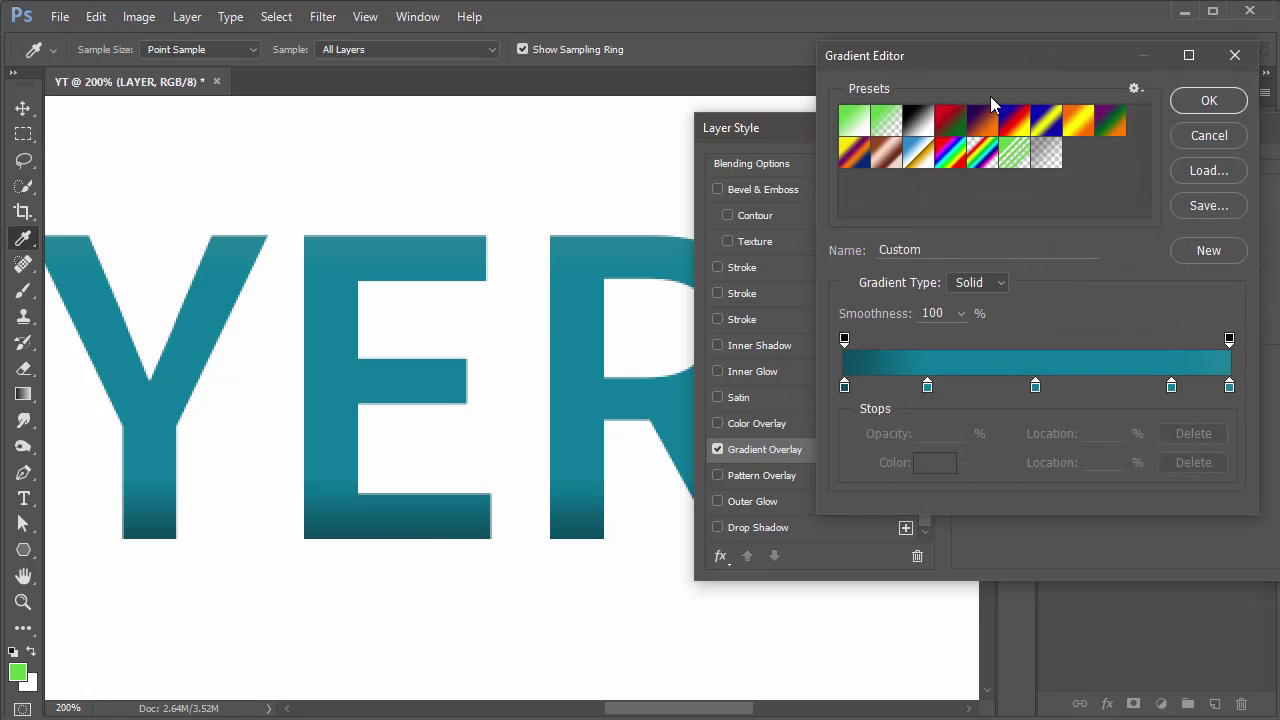
left_click(985, 128)
left_click(1016, 126)
left_click(1048, 126)
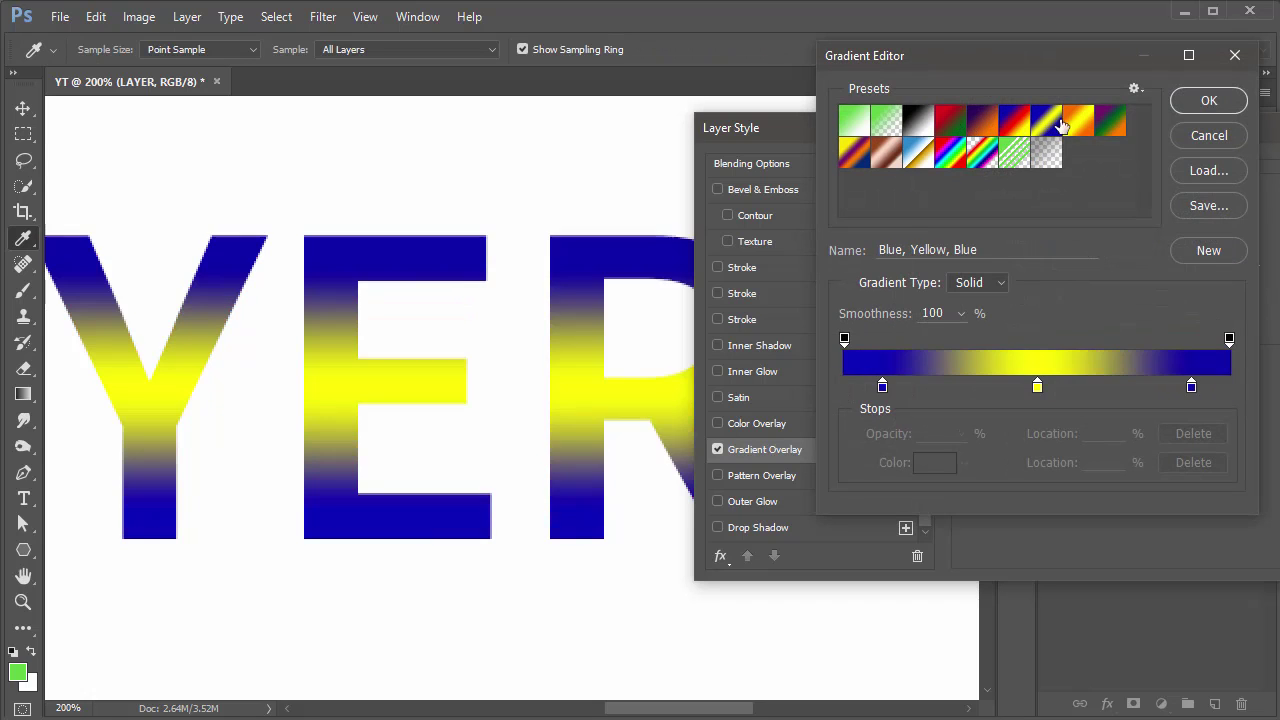
left_click(1084, 125)
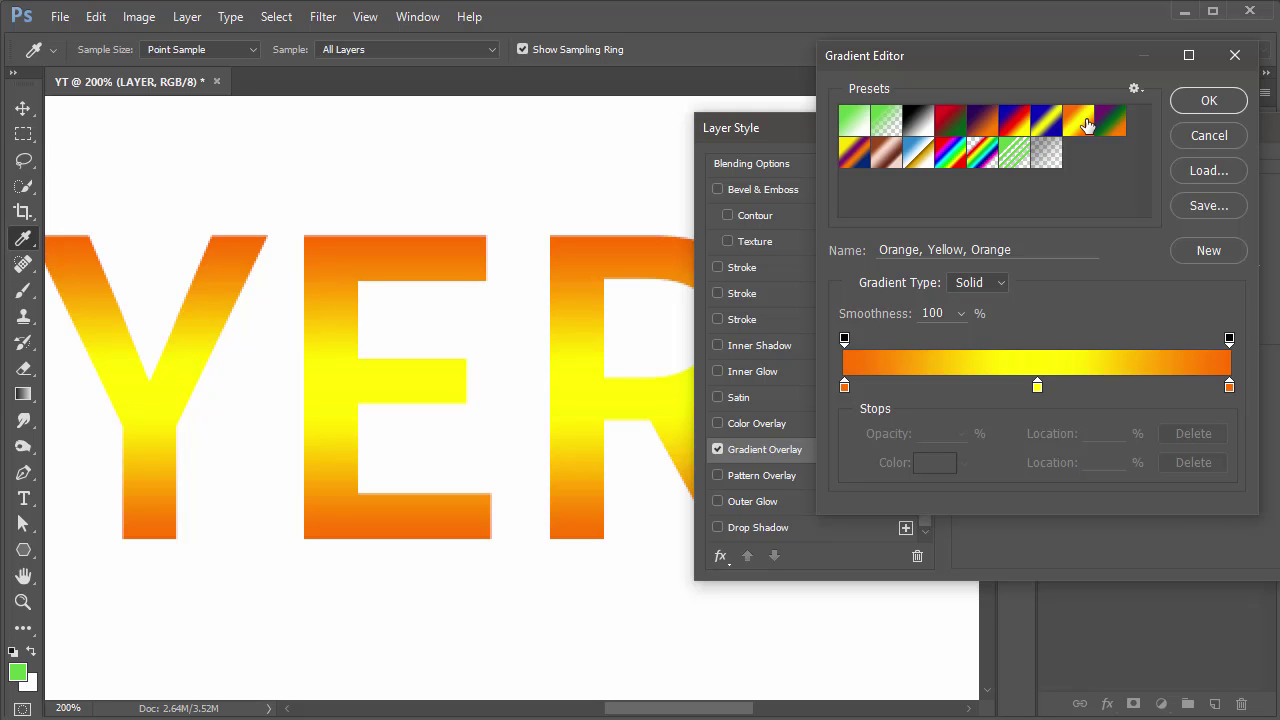
left_click(1209, 136)
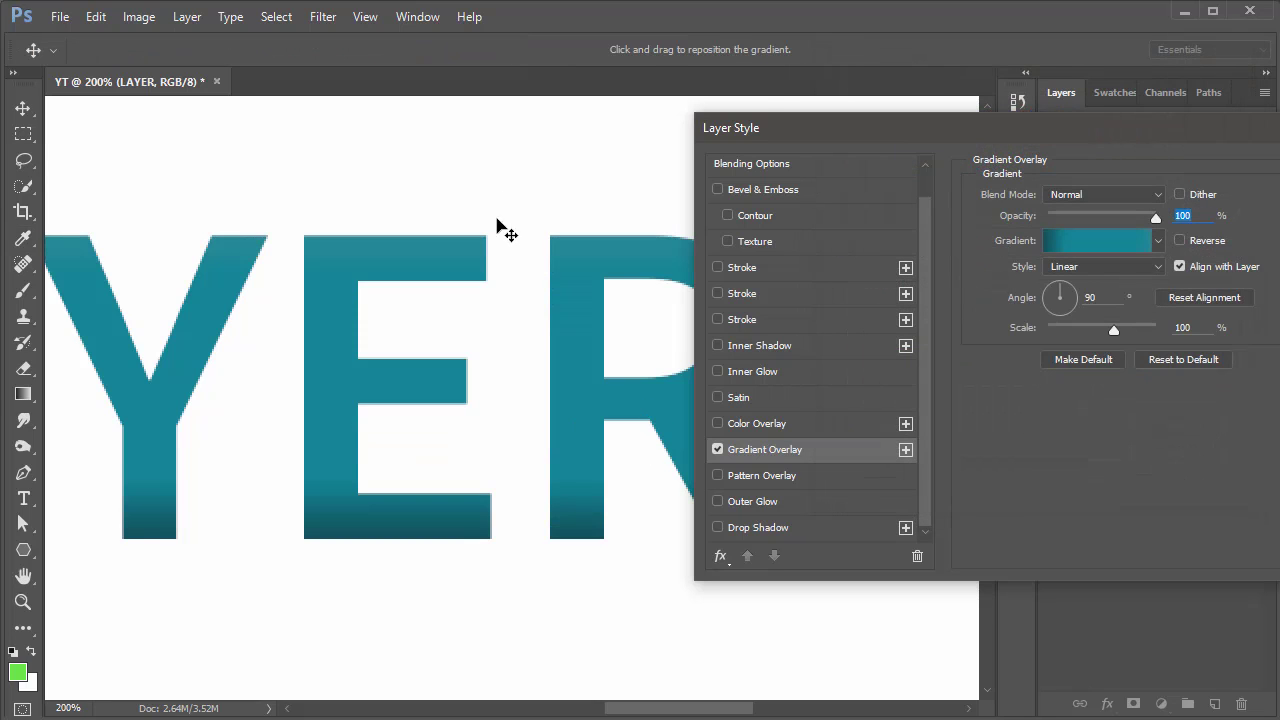
left_click(717, 450)
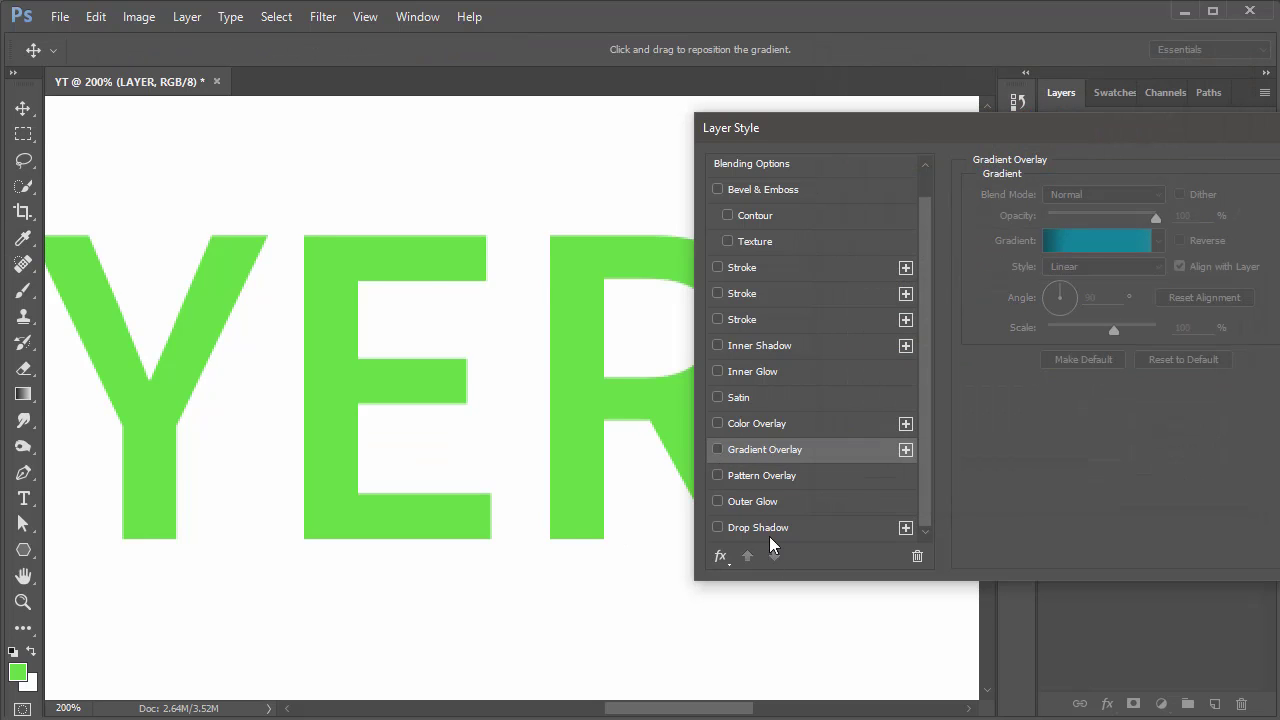
- Enable a Pattern Overlay on the text and try several grey texture patterns before returning to the grey-and-transparent checkered one
left_click(717, 476)
left_click(750, 479)
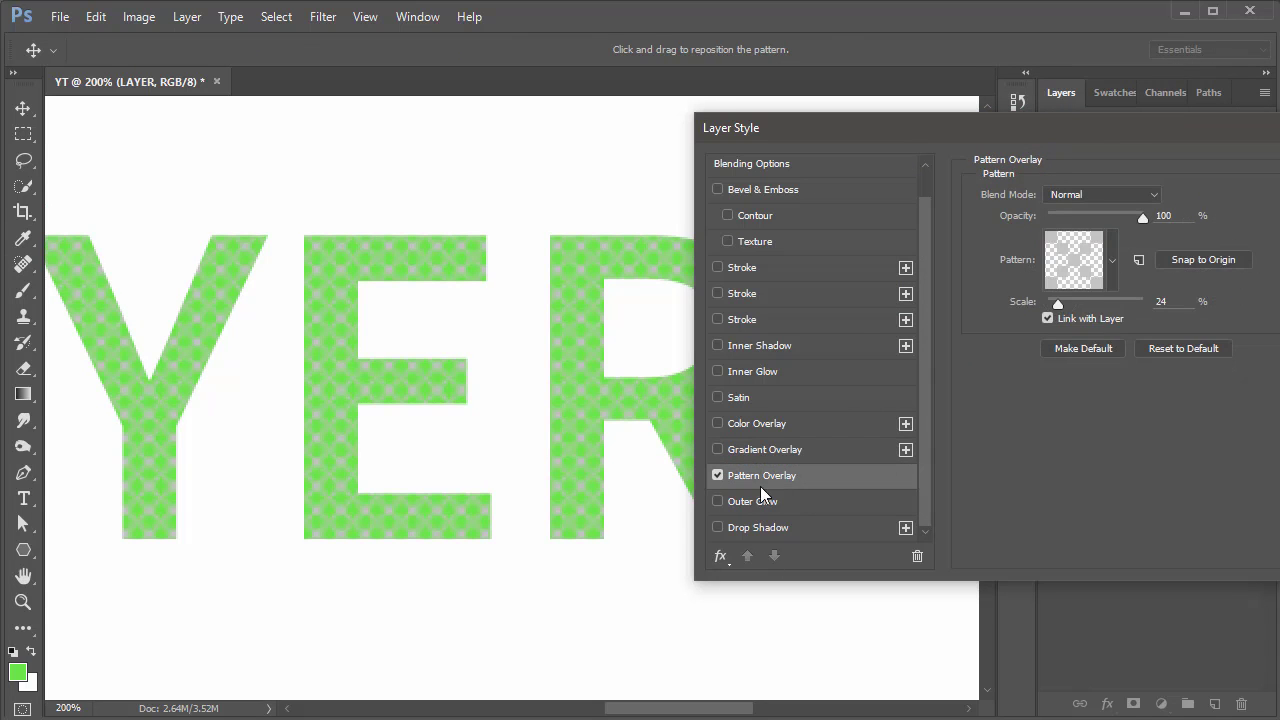
left_click(1112, 261)
left_click(1012, 354)
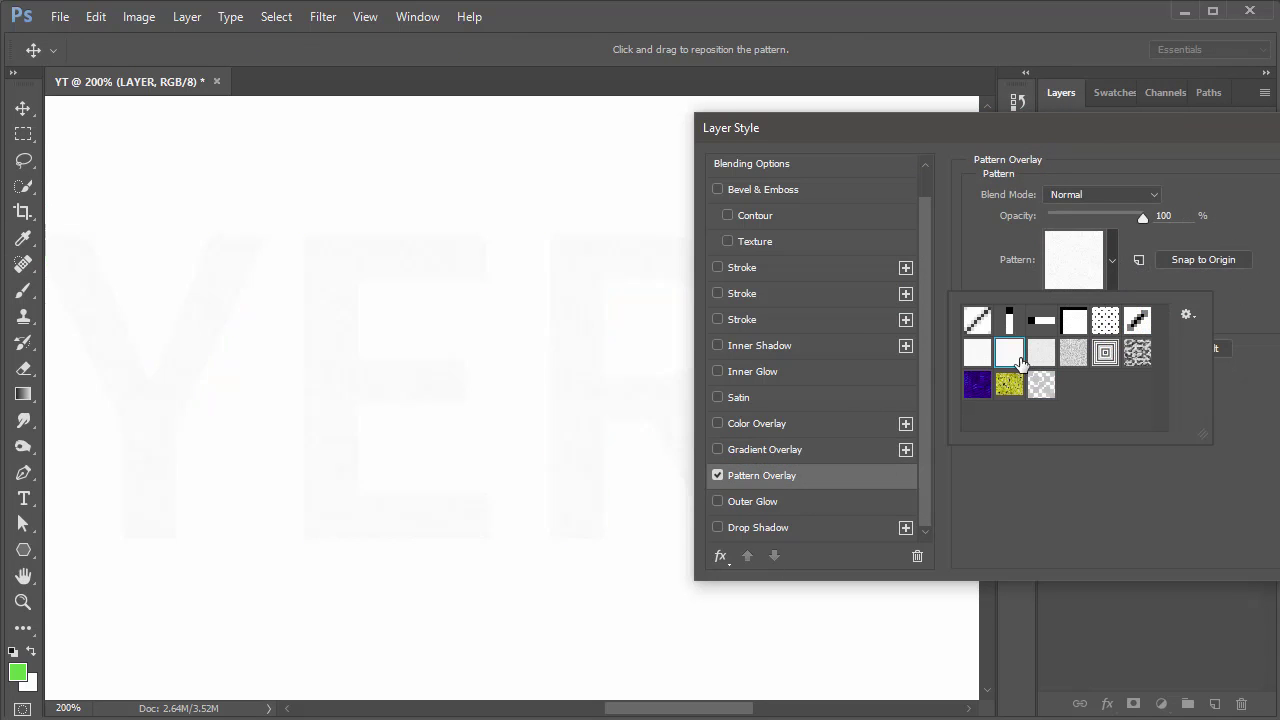
left_click(1041, 354)
left_click(1073, 352)
left_click(1041, 384)
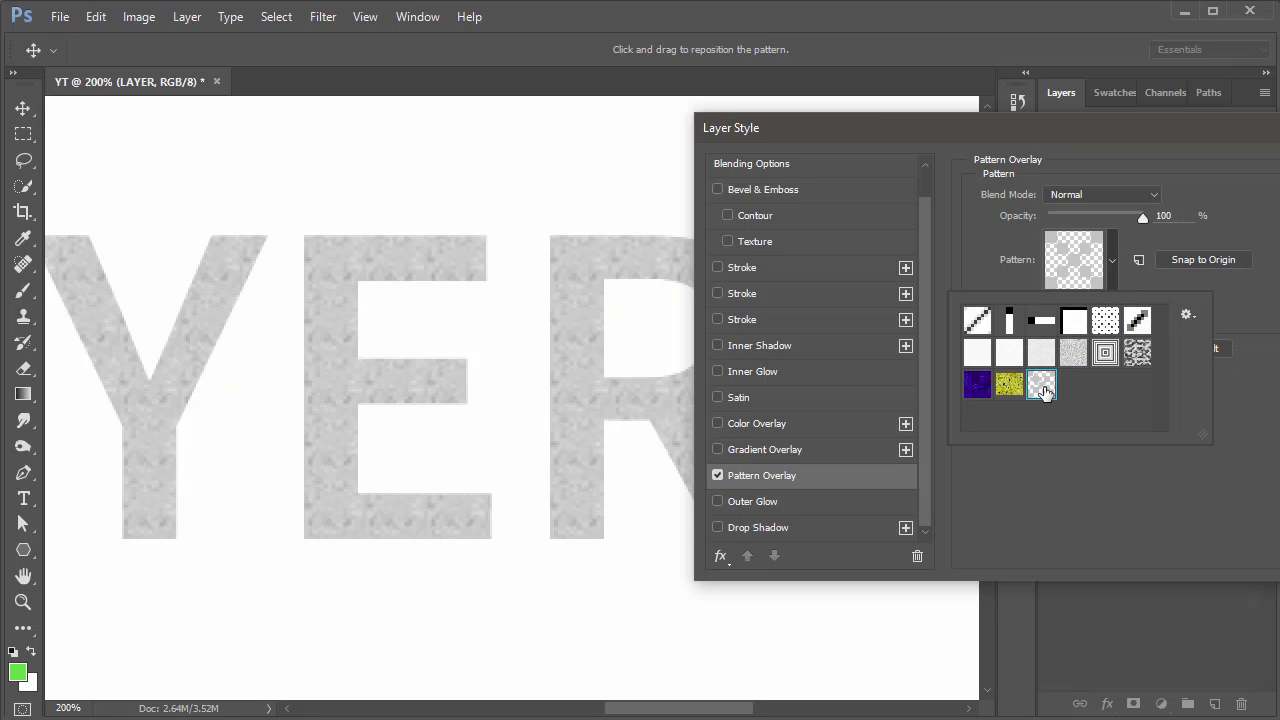
left_click(1086, 540)
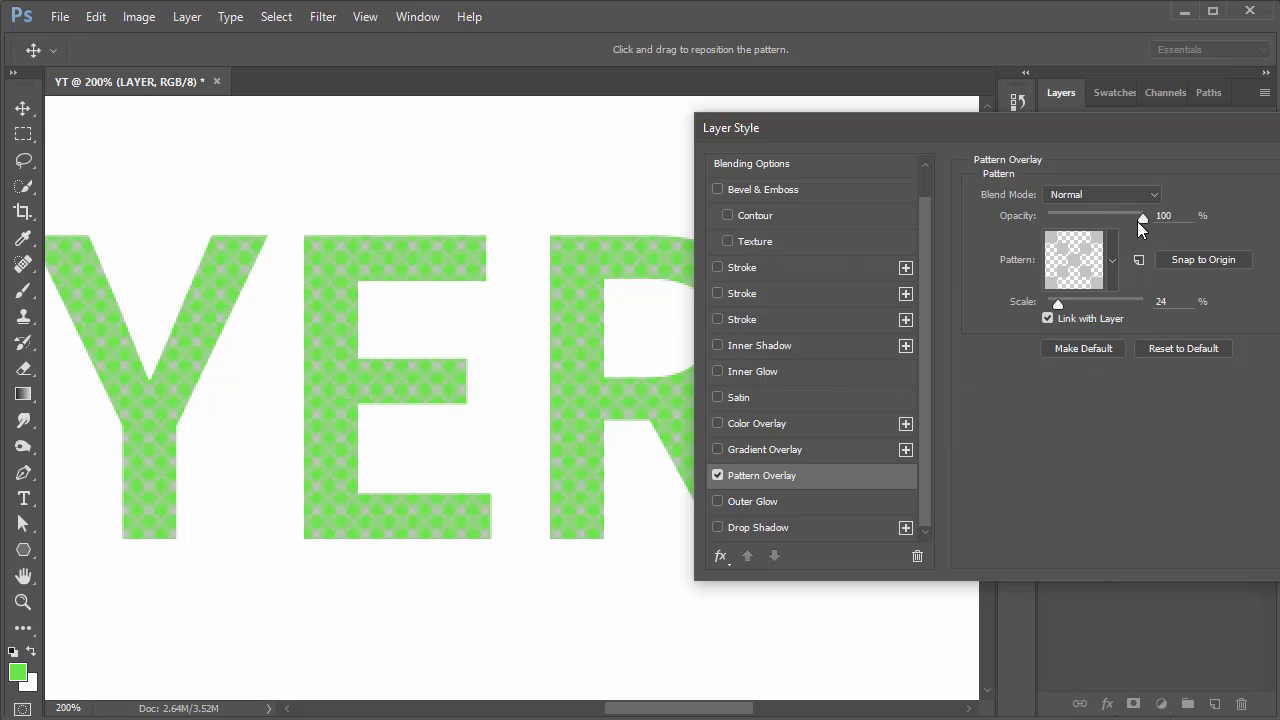
- Set the pattern's scale to 27%, try reduced opacities such as 66%, and turn off the Pattern Overlay
left_click_drag(1059, 305, 1058, 306)
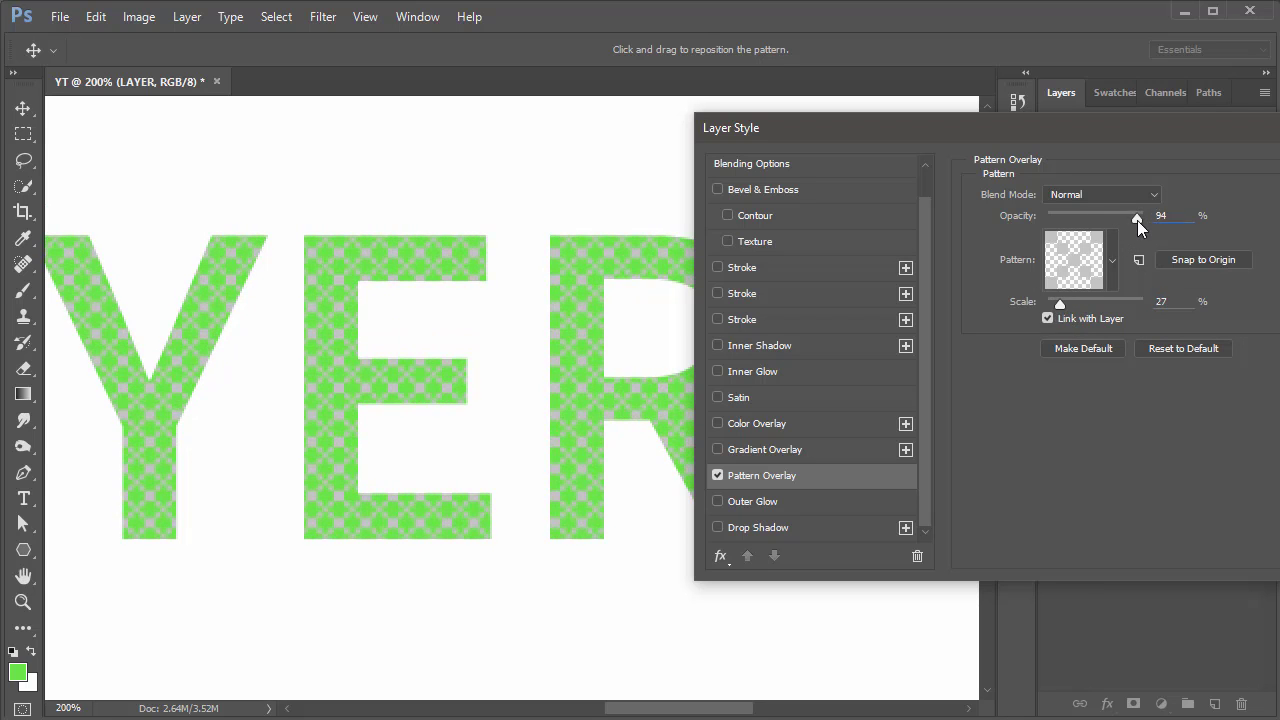
mouse_move(1142, 217)
left_mouse_down()
mouse_move(1088, 226)
mouse_move(1124, 230)
left_mouse_up()
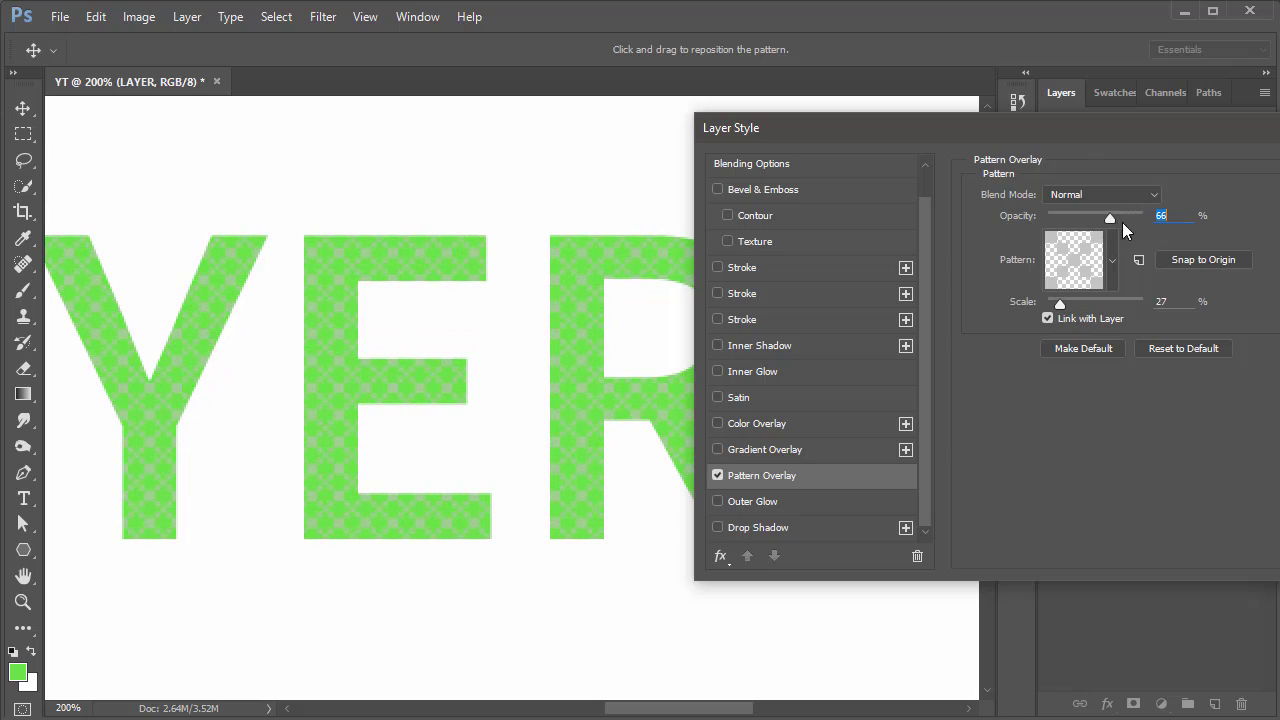
left_click(717, 476)
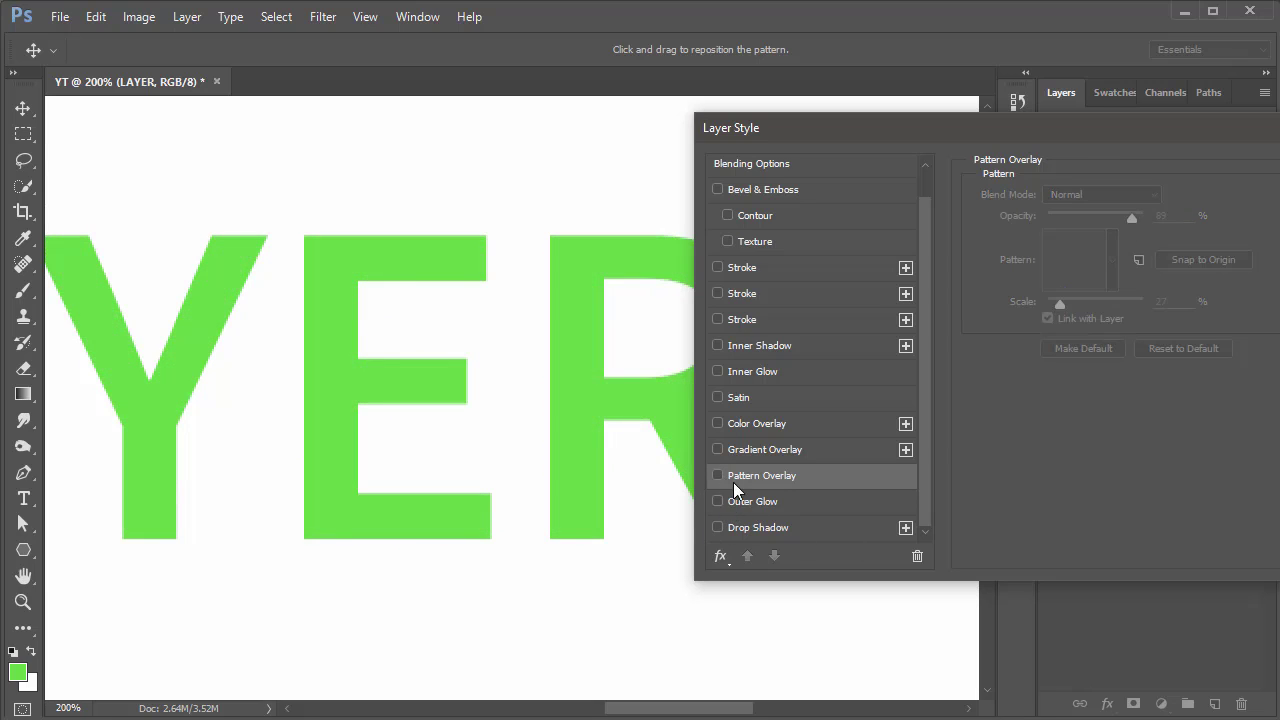
- Try an Outer Glow on the text over the white background, and discard all the layer style changes
left_click(805, 500)
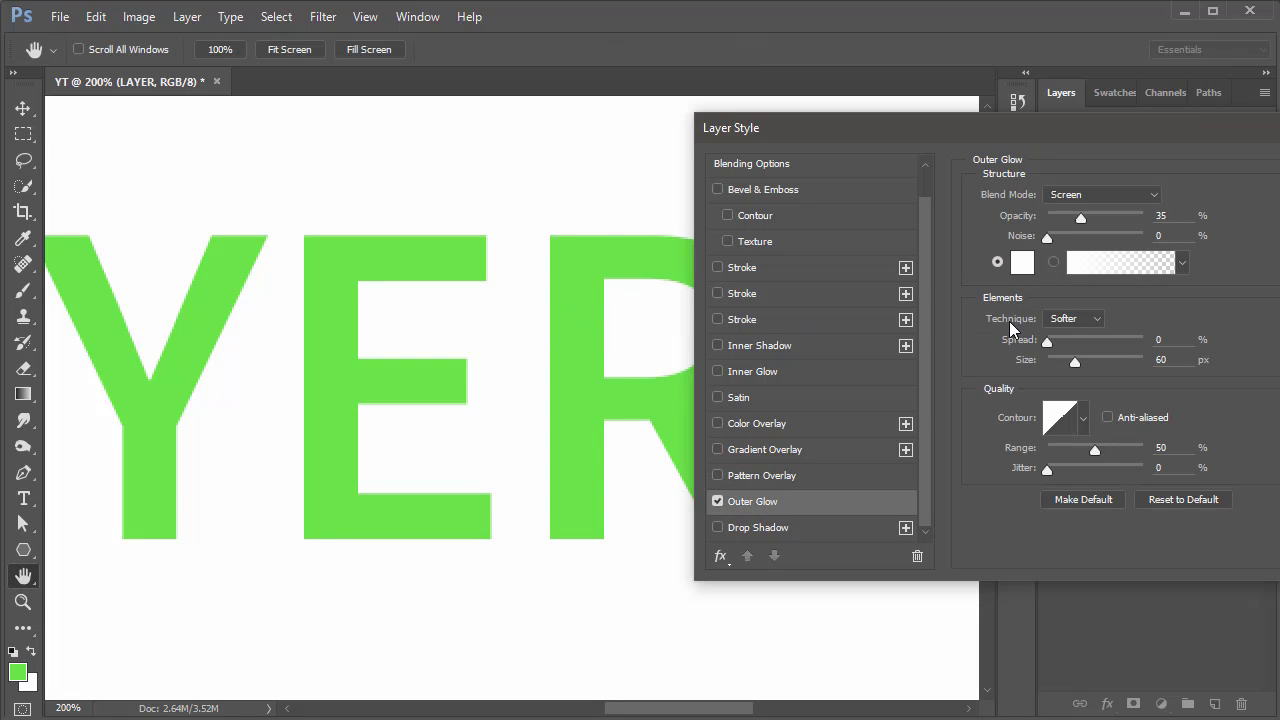
left_click_drag(1178, 136, 821, 118)
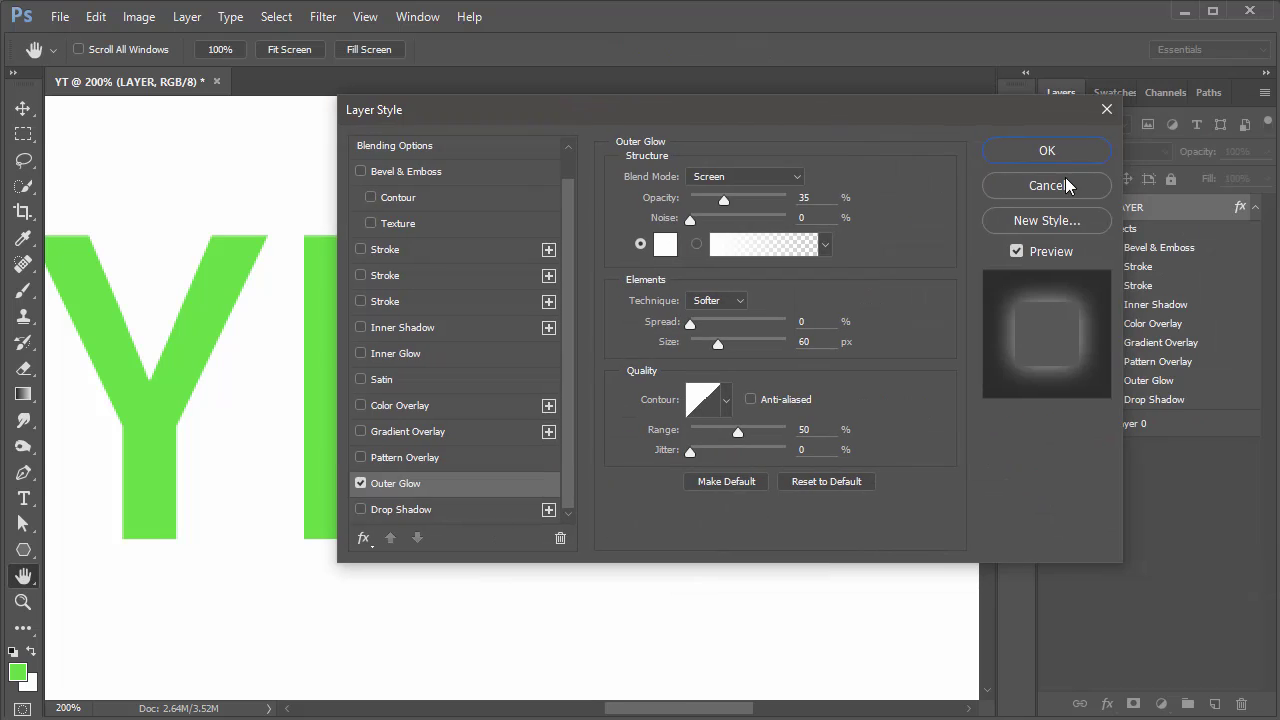
left_click(1047, 186)
- Pick a very dark grey as the foreground colour and fill the background Layer 0 with it
left_click(1141, 238)
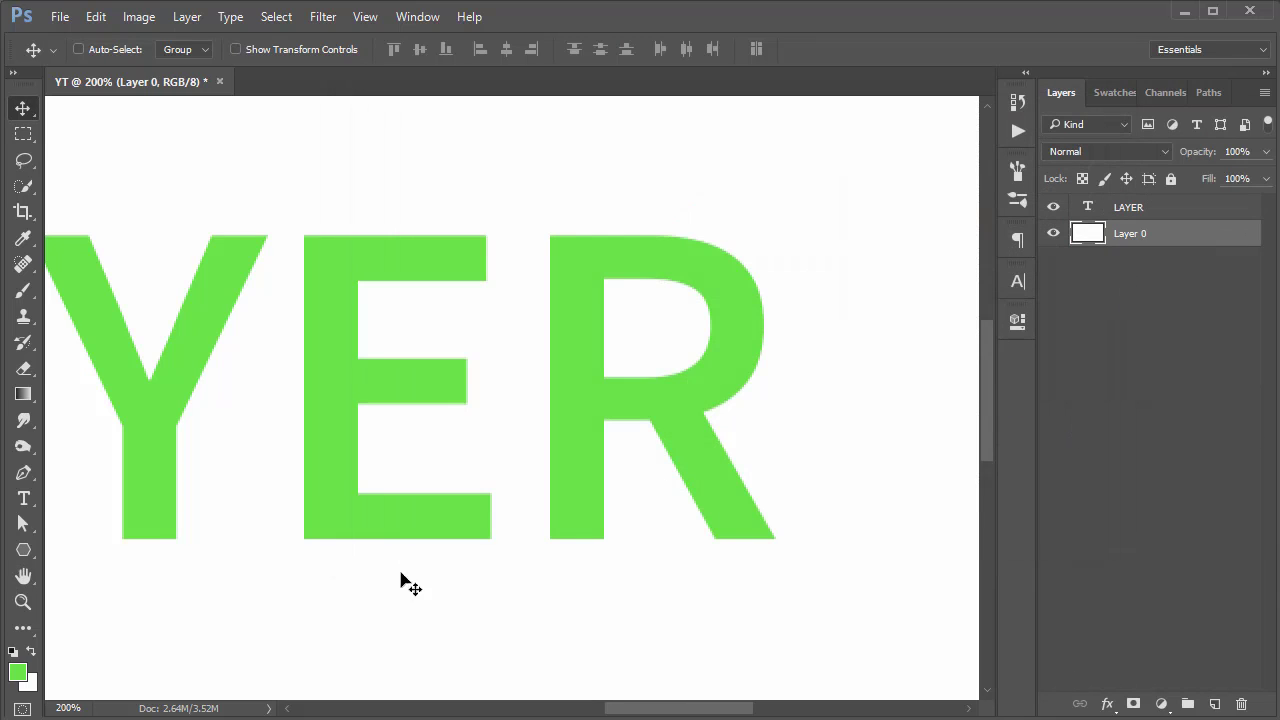
left_click(14, 677)
left_click_drag(543, 474, 137, 480)
left_click(990, 253)
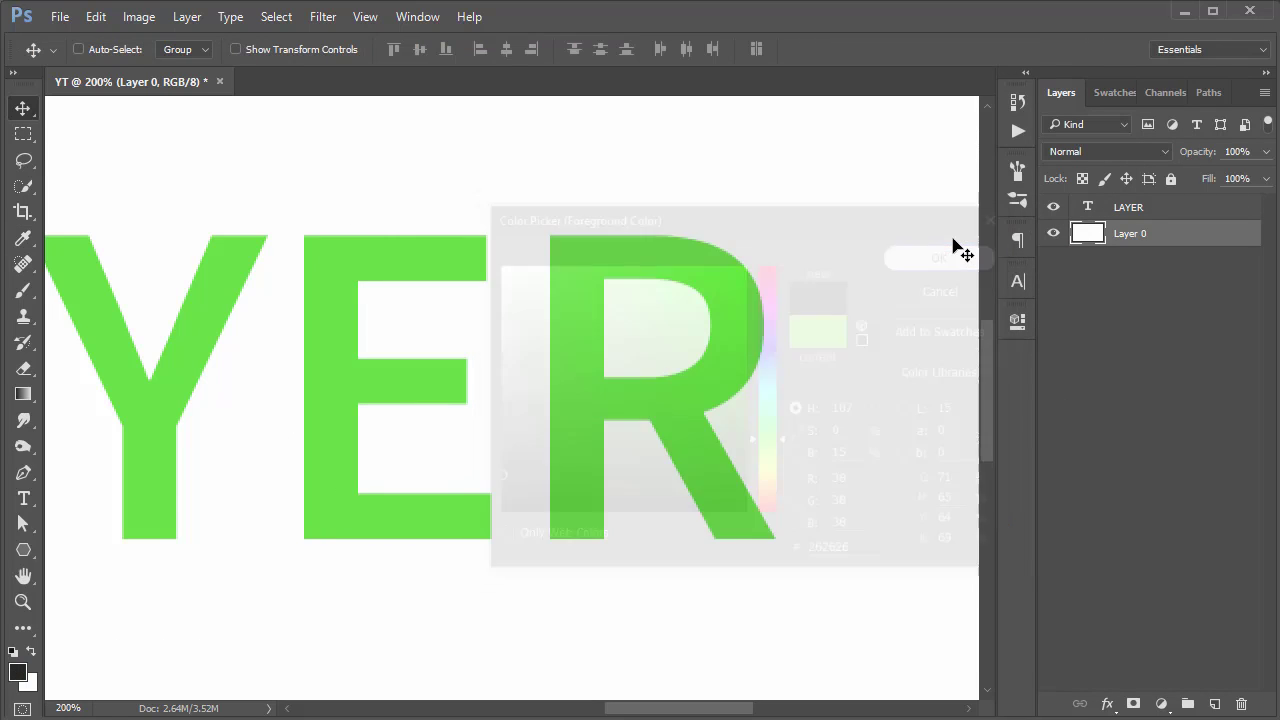
key("alt+BackSpace")
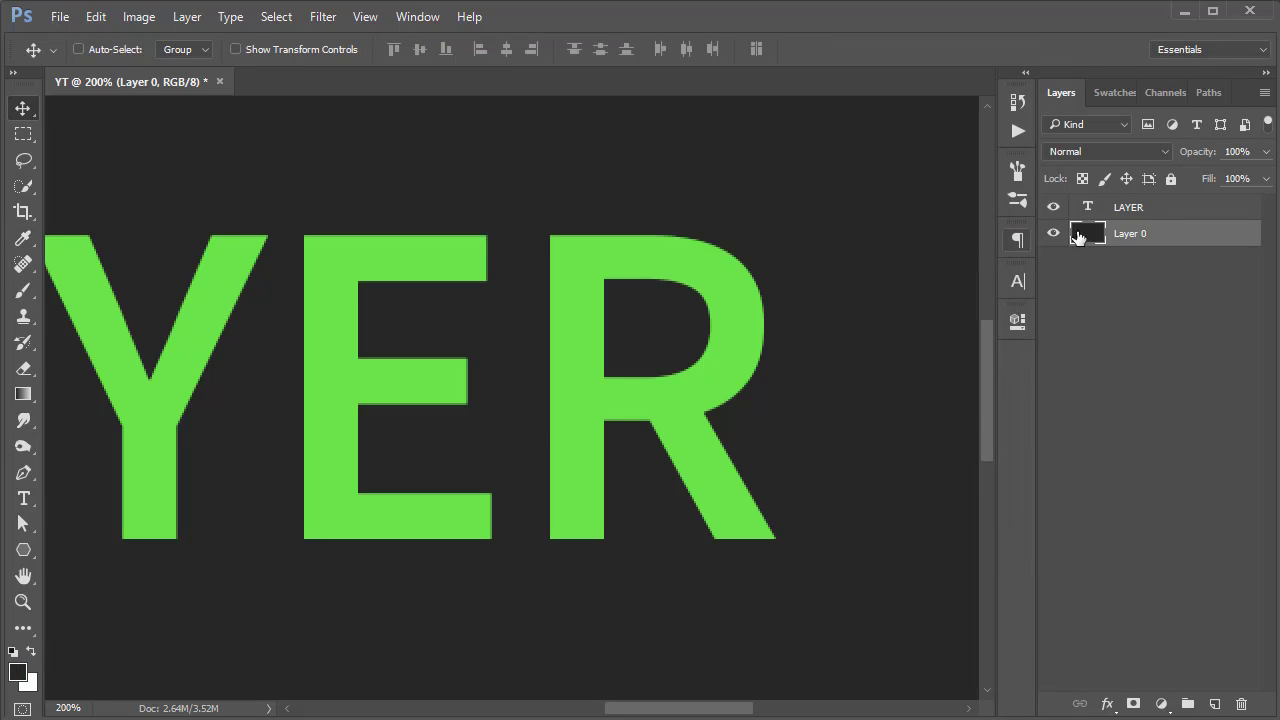
- Enable a white Outer Glow in the LAYER text's layer style and set its size to 16 px
left_click(1166, 212)
key("h")
double_click(1168, 212)
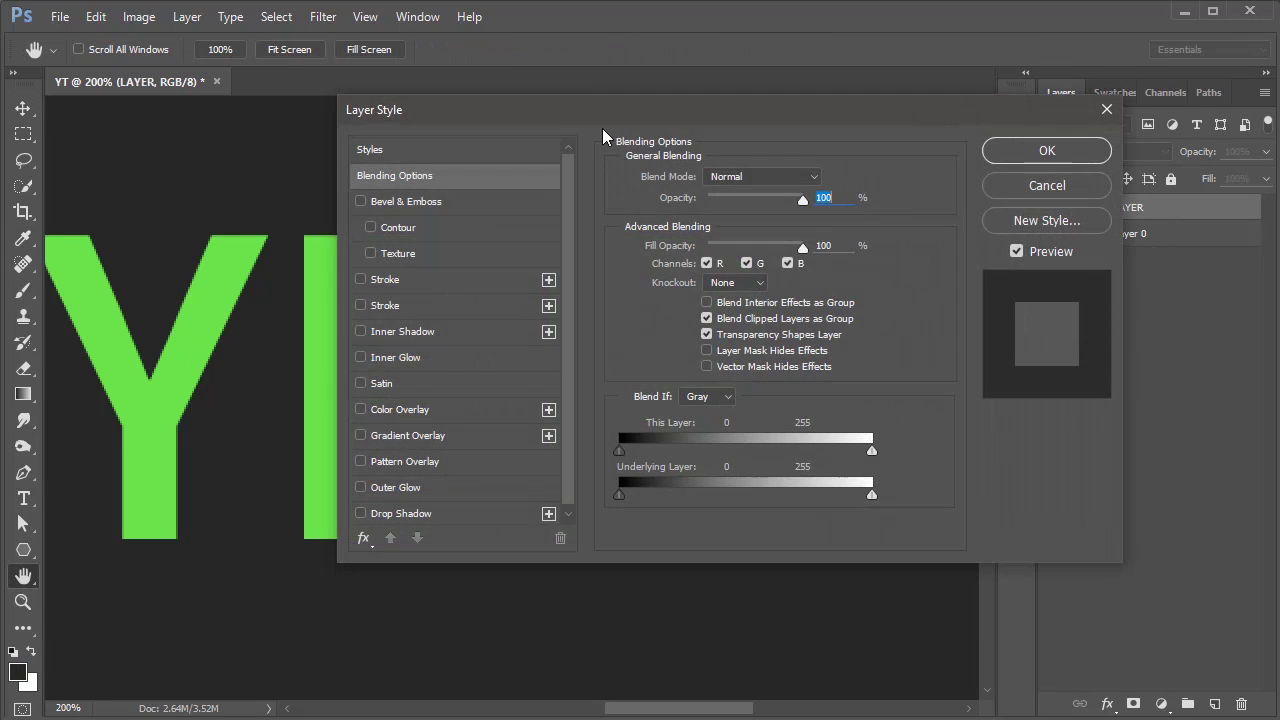
left_click_drag(584, 110, 1137, 107)
left_click(914, 483)
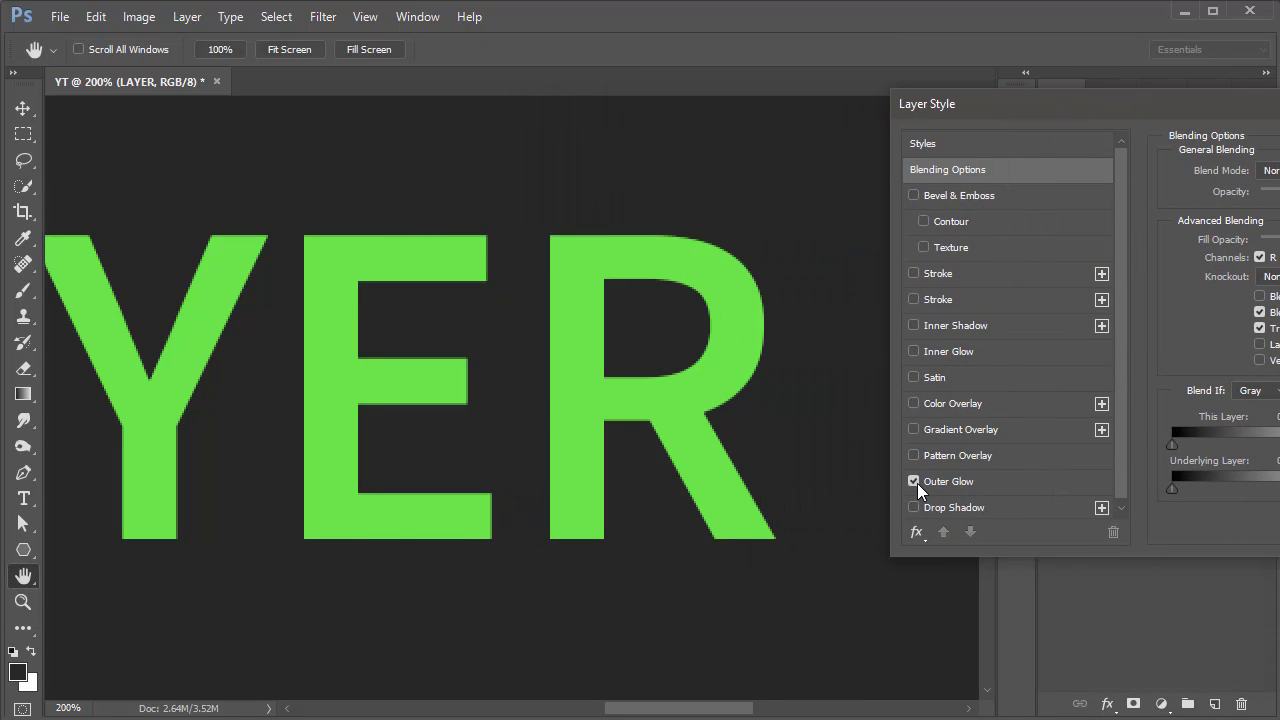
left_click(943, 484)
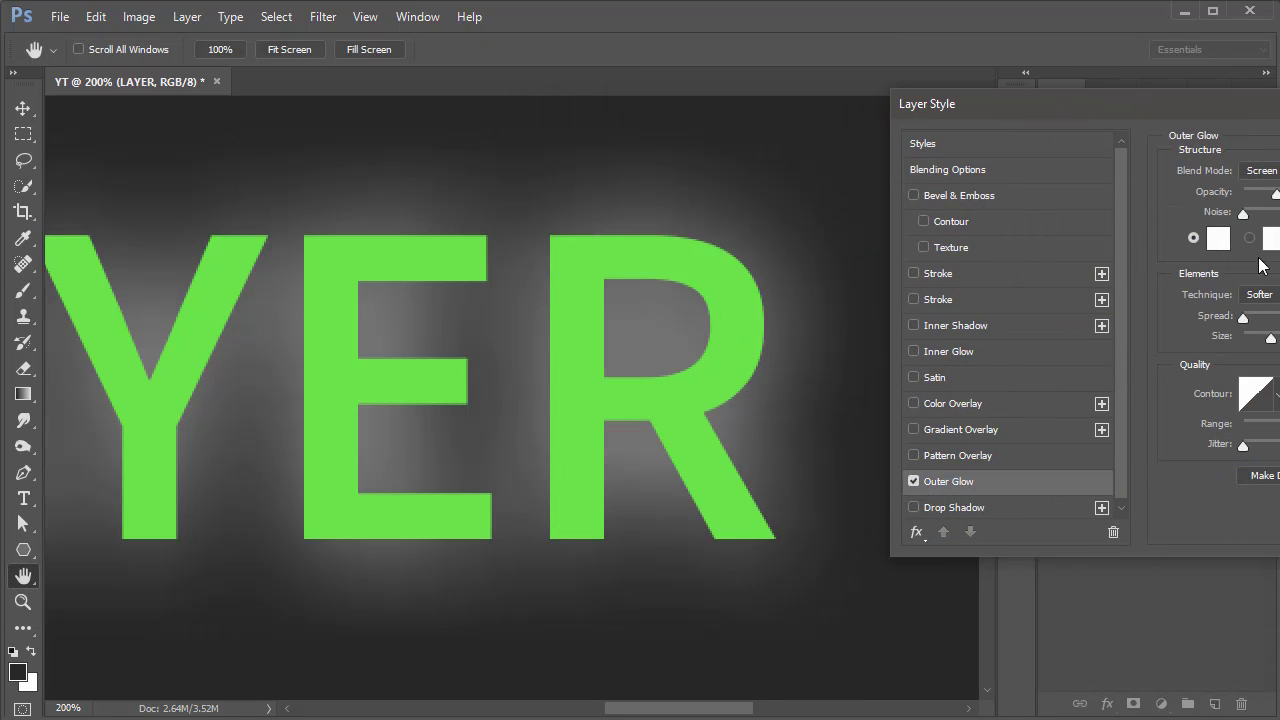
left_click_drag(1226, 117, 1053, 104)
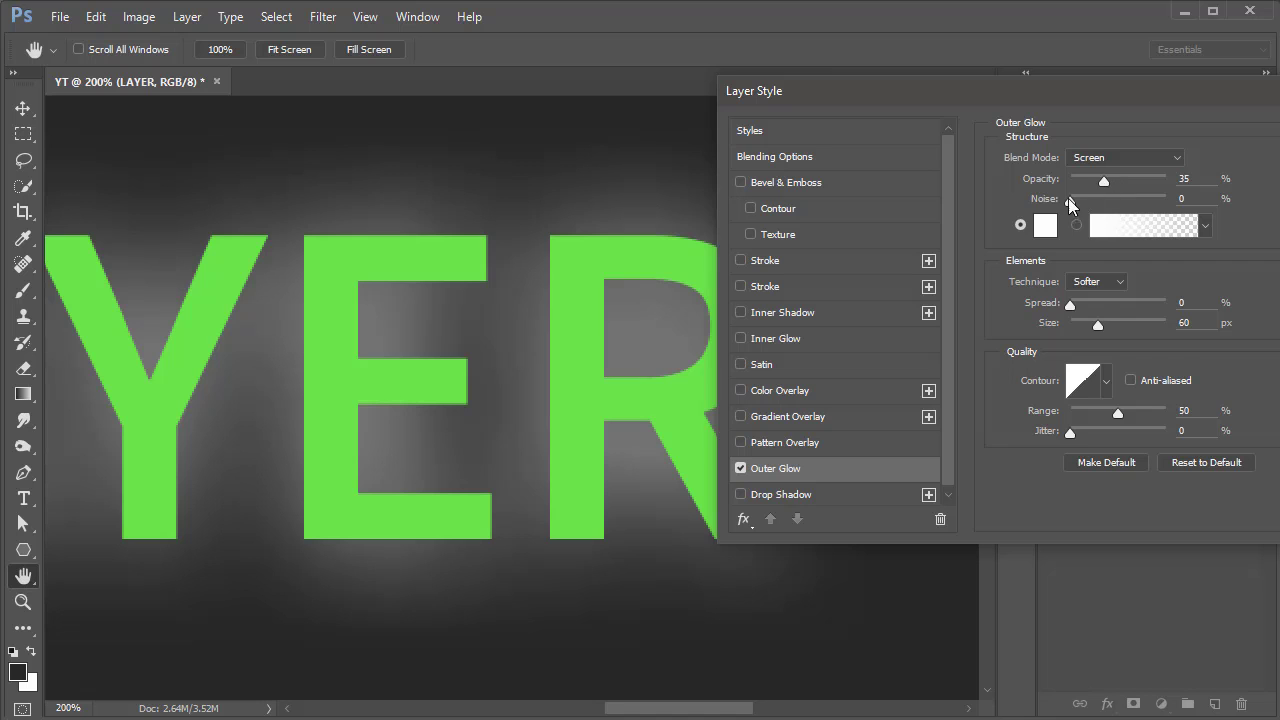
left_click_drag(1095, 327, 1079, 331)
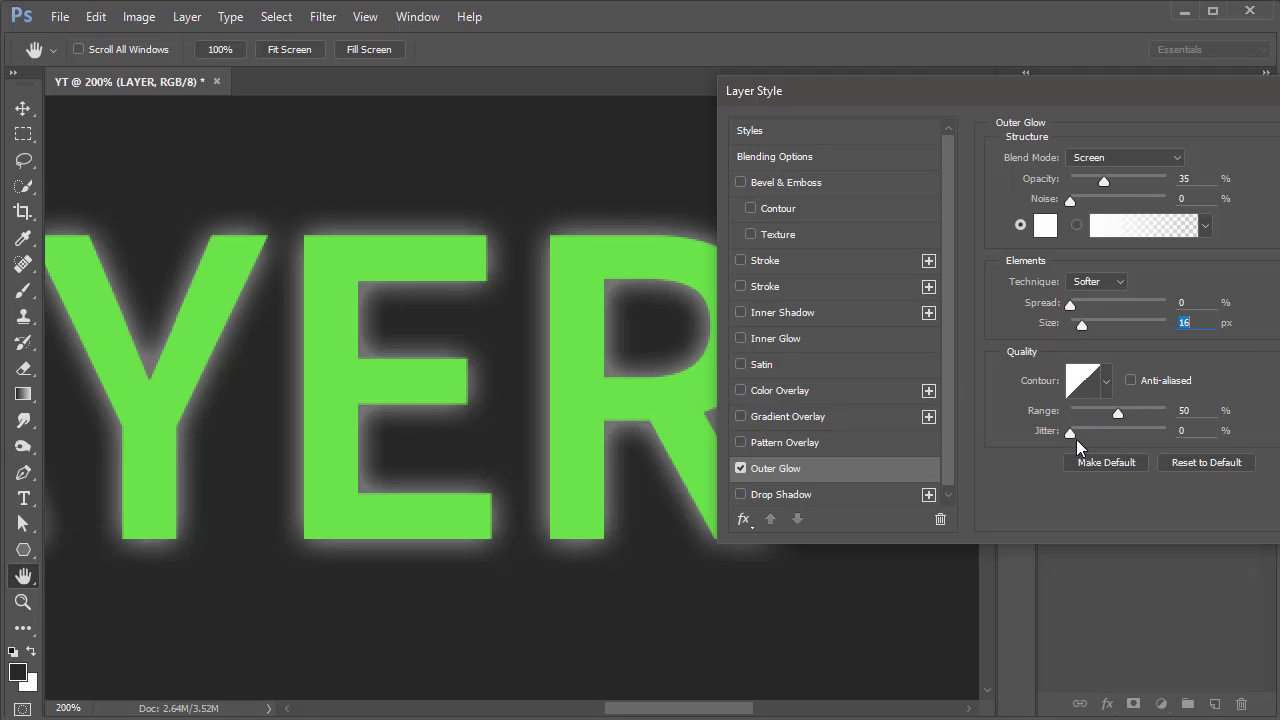
- Set the Outer Glow to 1% jitter, 58% range, 45% opacity, 4% spread and 24 px size, and turn it off
mouse_move(1070, 437)
left_mouse_down()
mouse_move(1117, 438)
mouse_move(1077, 443)
left_mouse_up()
left_click(1124, 410)
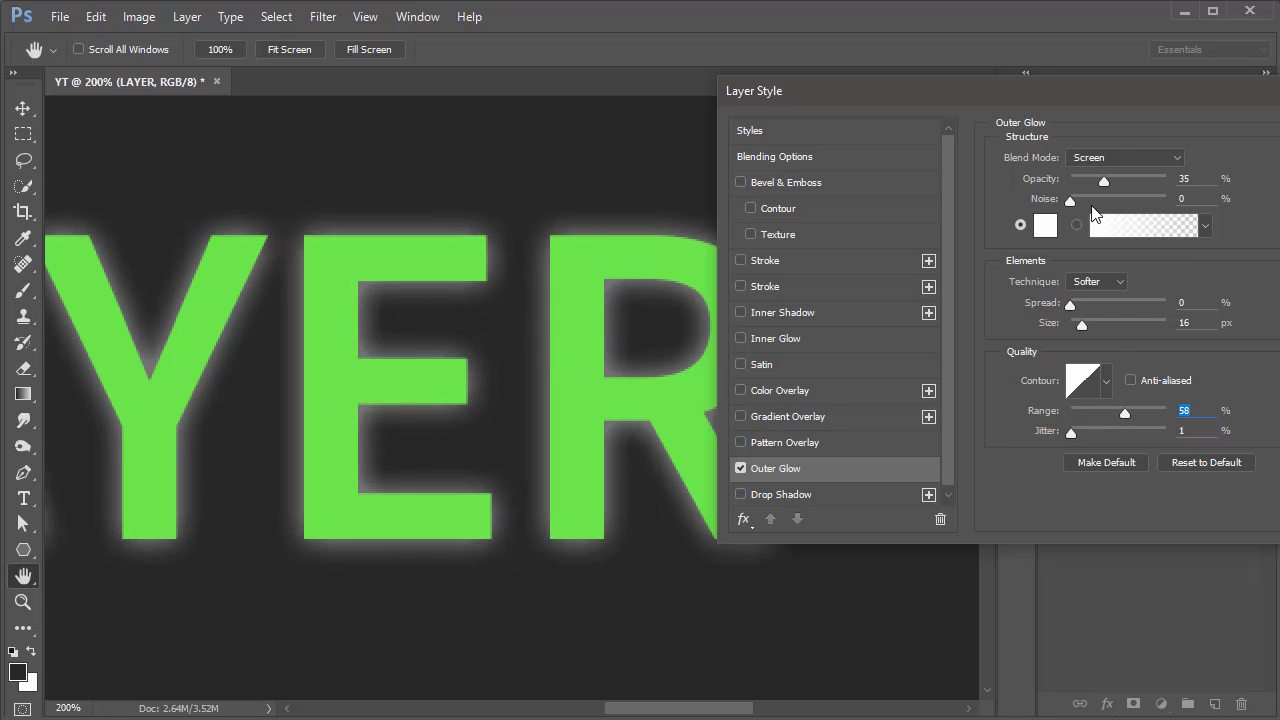
left_click_drag(1070, 200, 1115, 185)
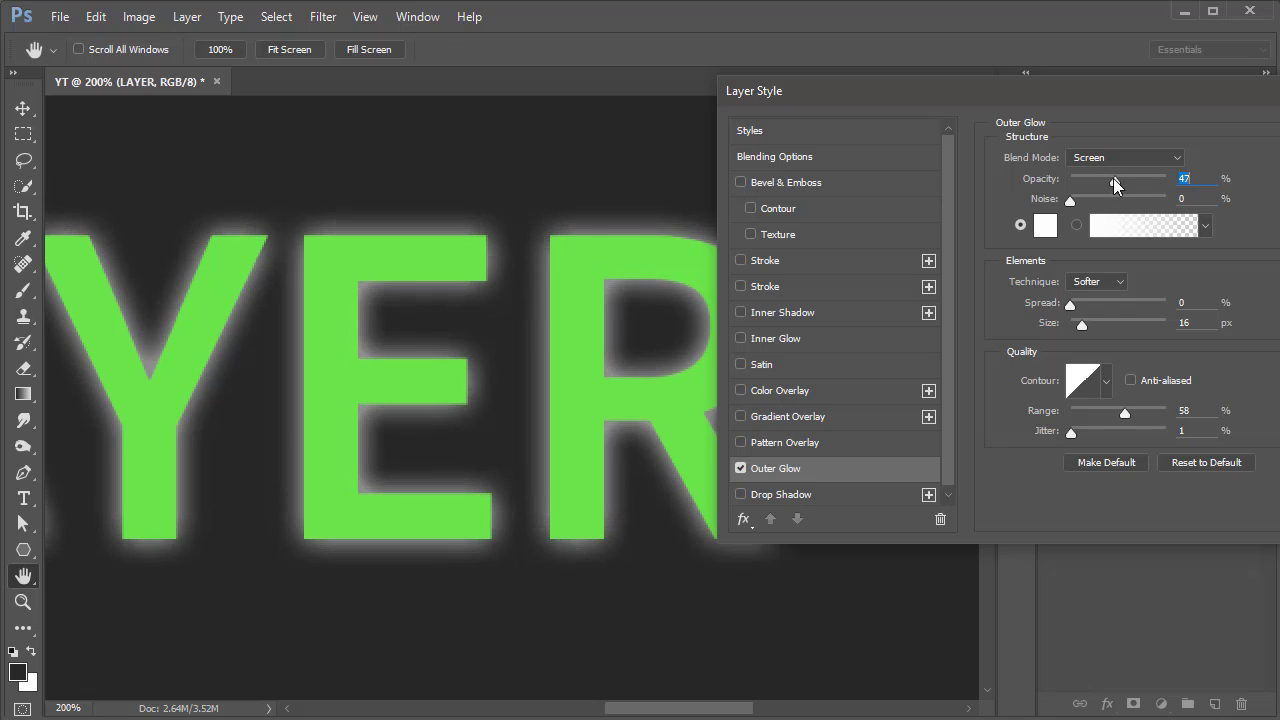
left_click_drag(1069, 306, 1087, 330)
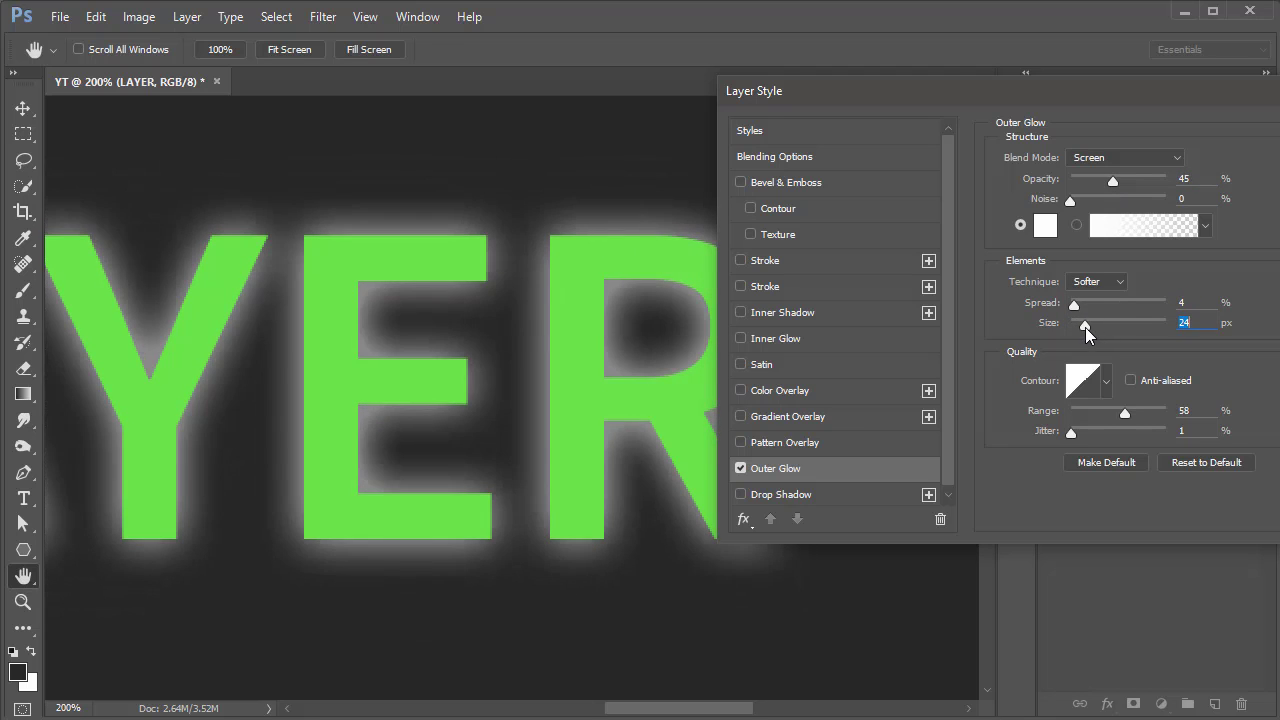
left_click(741, 468)
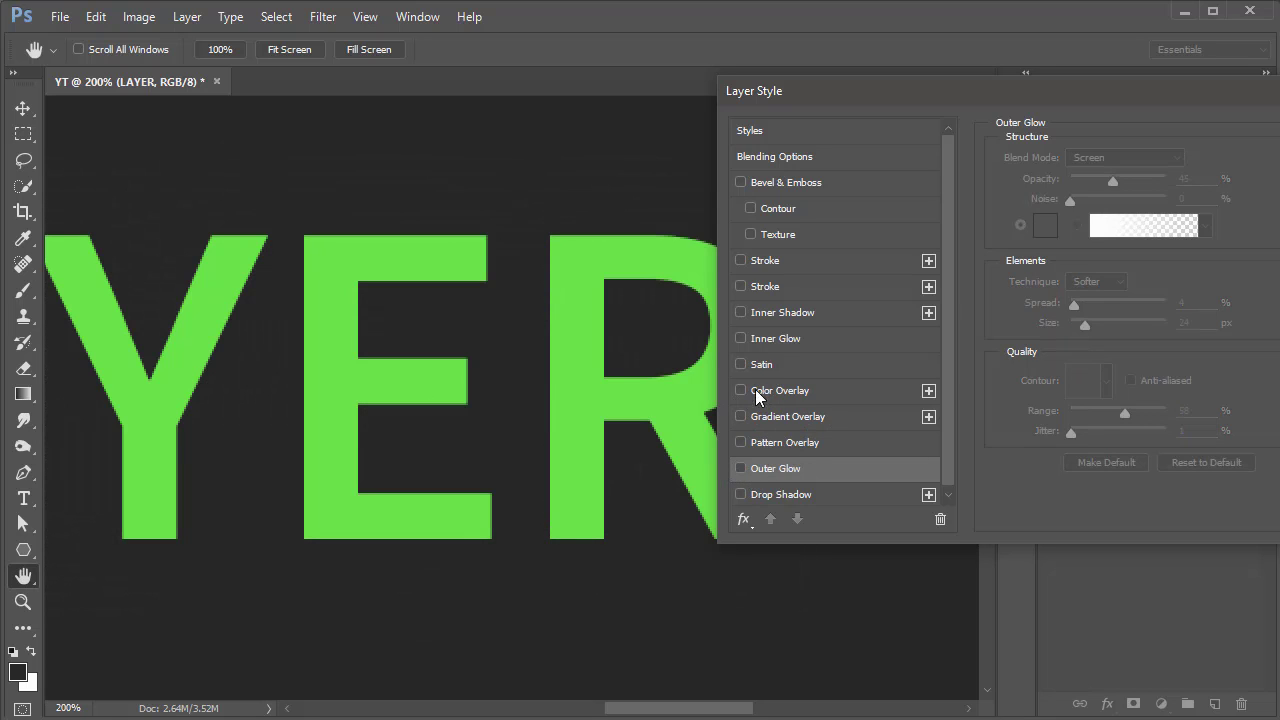
- Enable an Inner Glow with 7 px size, try 99% opacity before lowering it to 78%, and turn the glow off
left_click(741, 339)
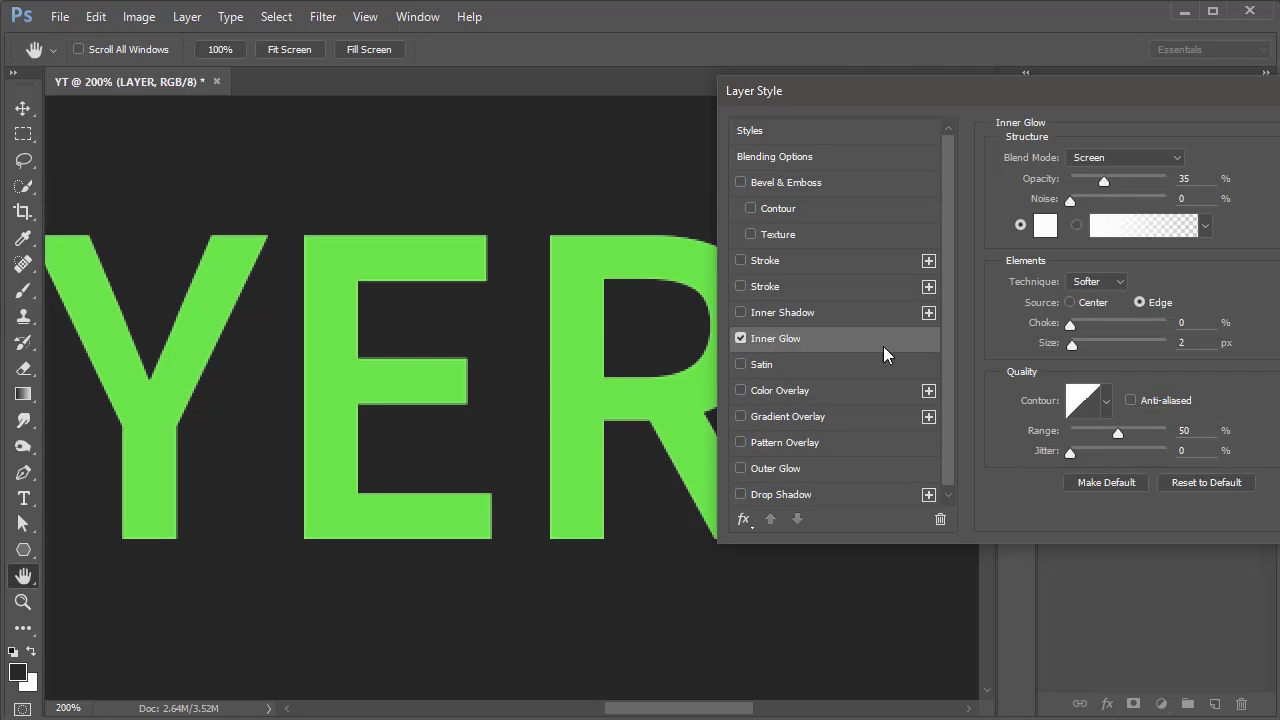
mouse_move(1070, 345)
left_mouse_down()
mouse_move(1094, 344)
mouse_move(1077, 351)
left_mouse_up()
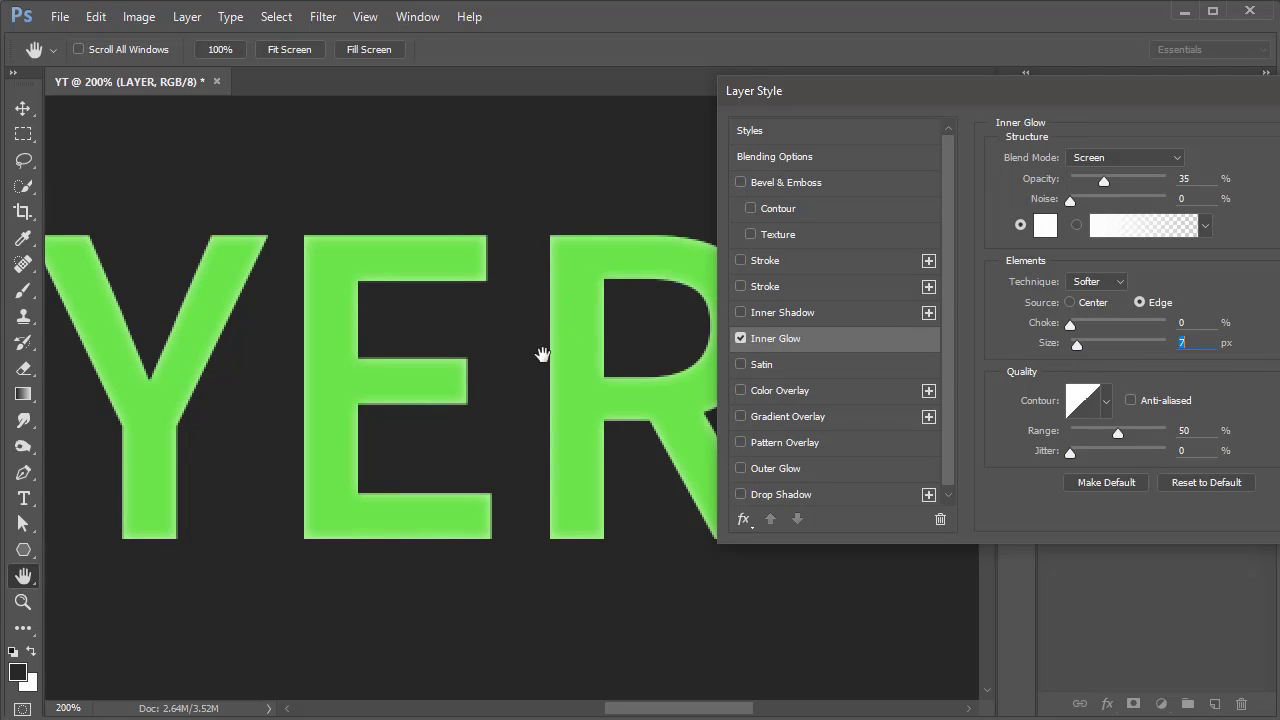
left_click_drag(1106, 184, 1168, 182)
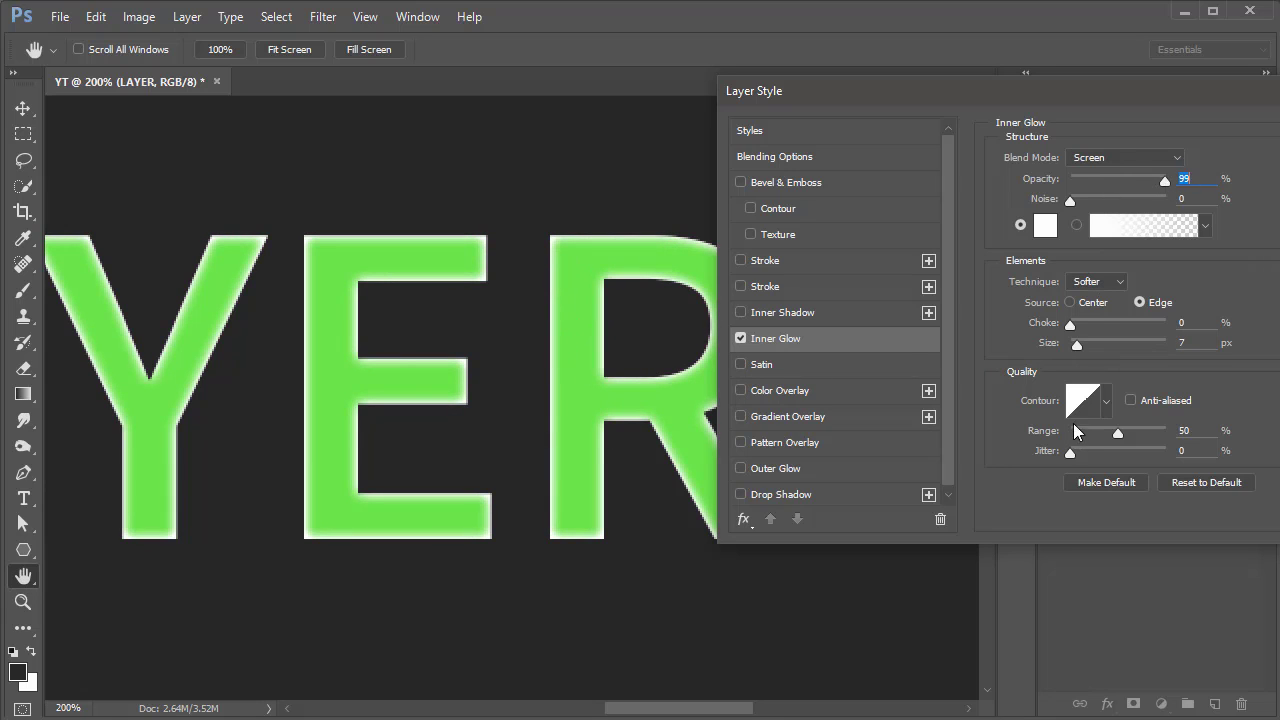
left_click_drag(1163, 186, 1145, 184)
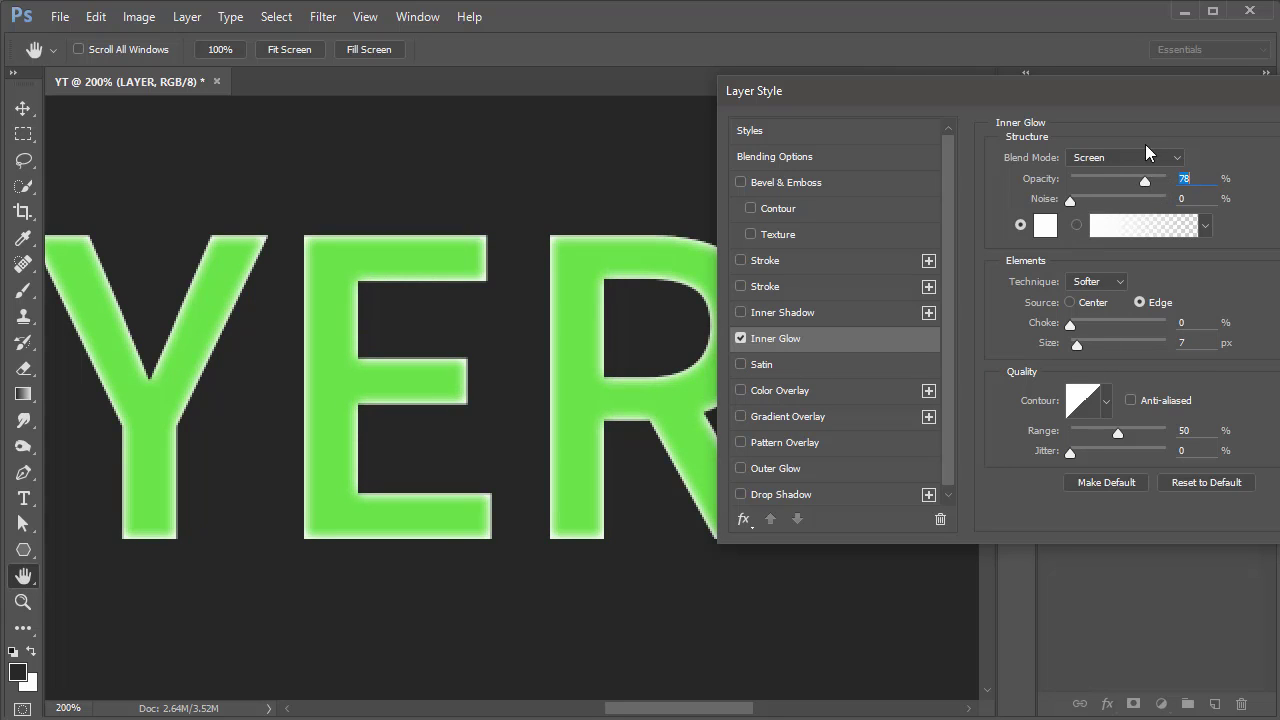
left_click(741, 339)
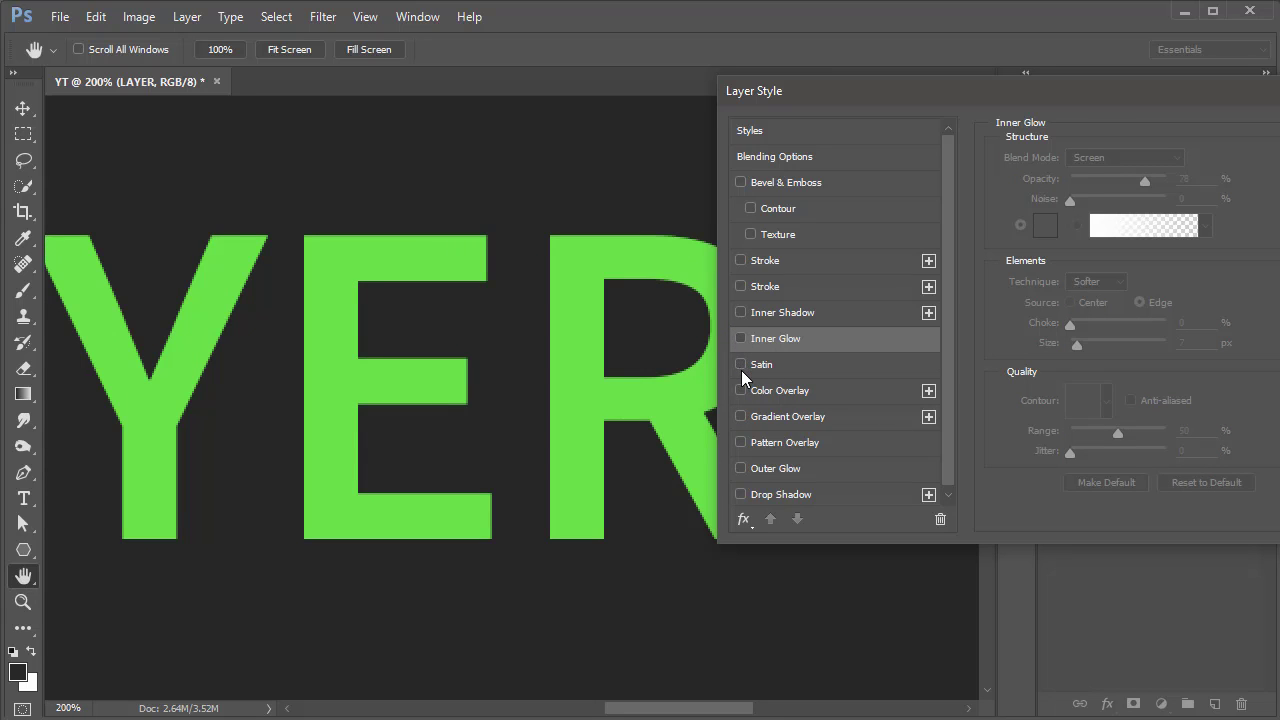
- Enable Satin on the text with 64% opacity, 8 px distance and 0 px size, and turn it off
left_click(741, 365)
left_click(784, 376)
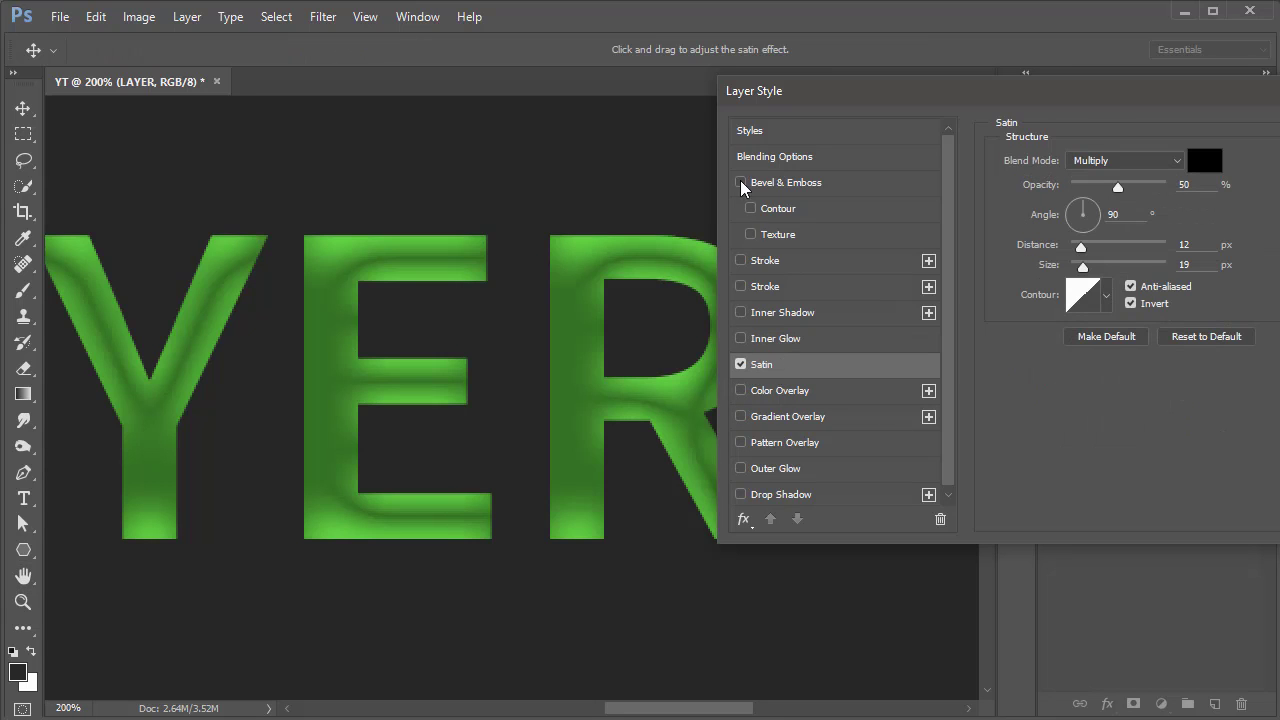
mouse_move(1118, 187)
left_mouse_down()
mouse_move(1107, 187)
mouse_move(1131, 186)
left_mouse_up()
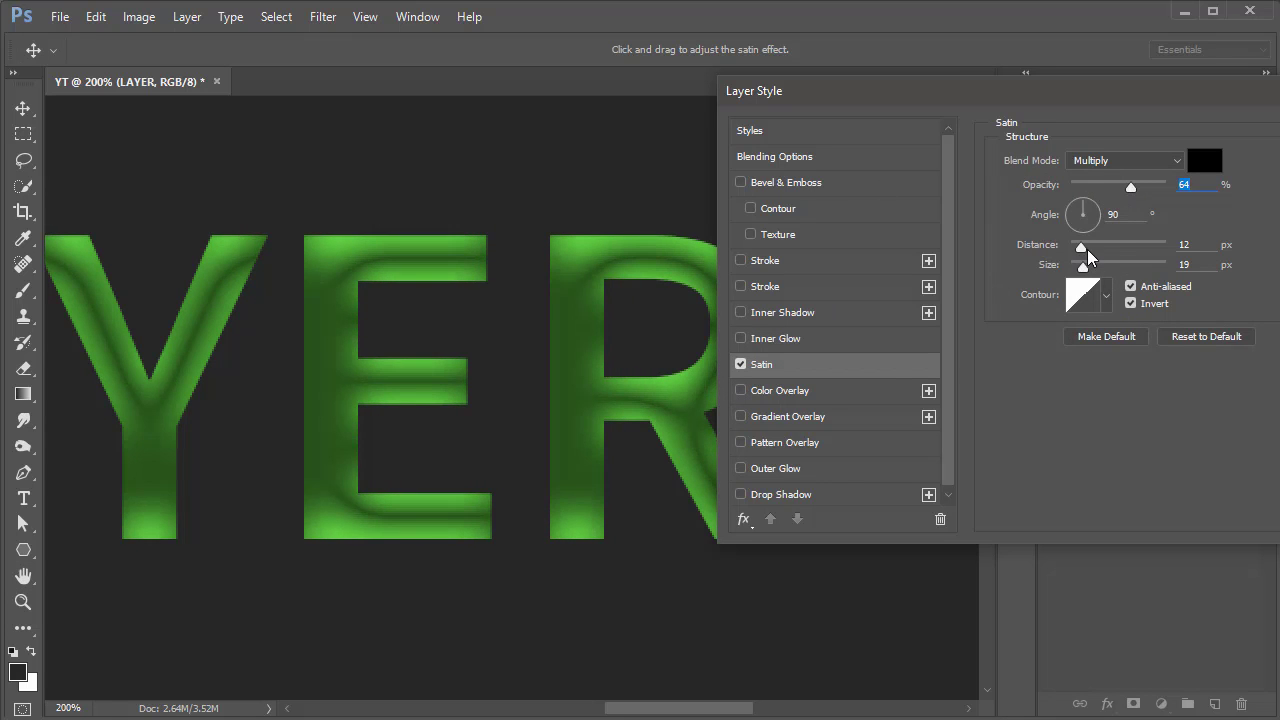
mouse_move(1087, 251)
left_mouse_down()
mouse_move(1072, 249)
mouse_move(1110, 272)
mouse_move(1063, 292)
left_mouse_up()
left_click_drag(1071, 249, 1078, 248)
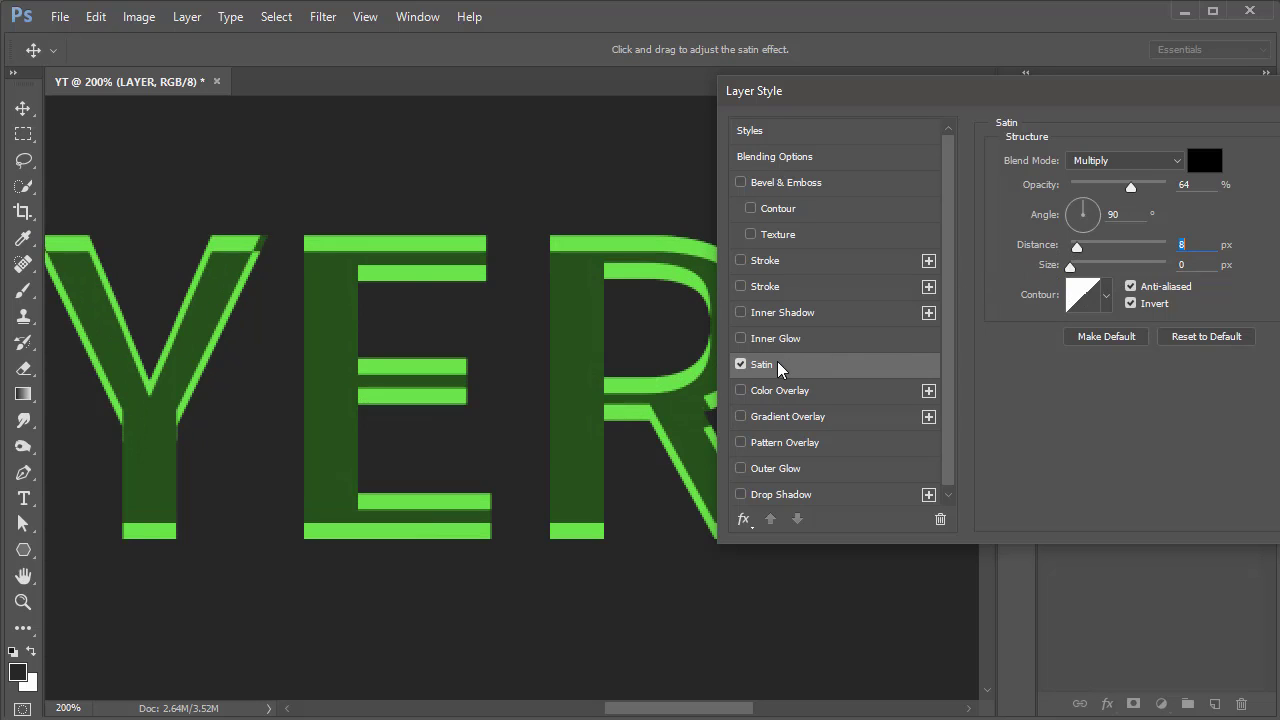
left_click(741, 364)
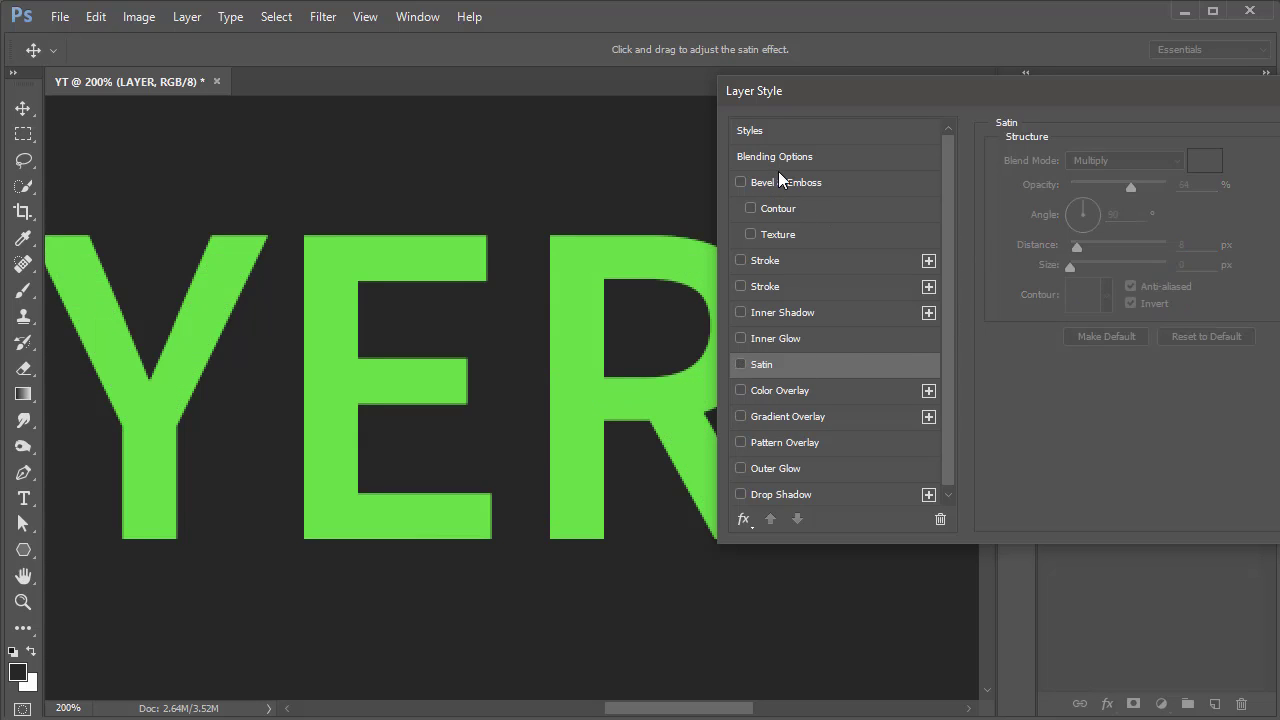
- Enable the white Color Overlay on the LAYER text and turn it off
scroll(877, 366, "down", 1)
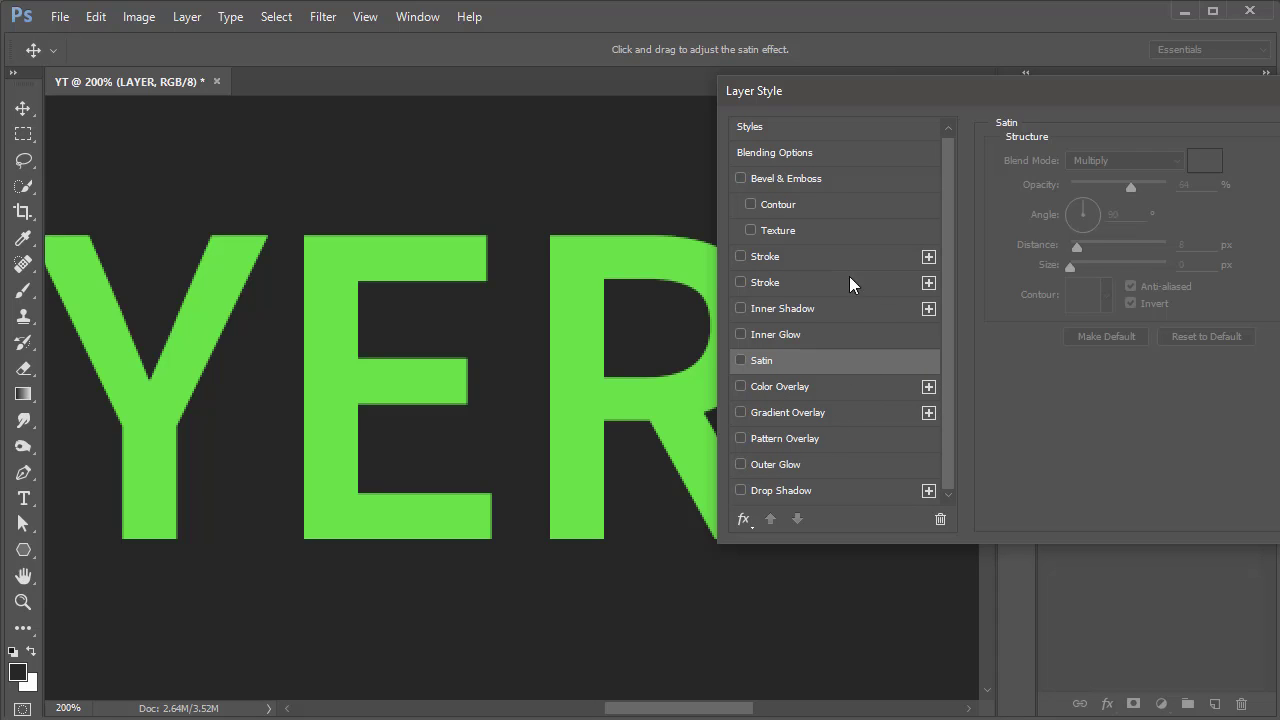
left_click(740, 386)
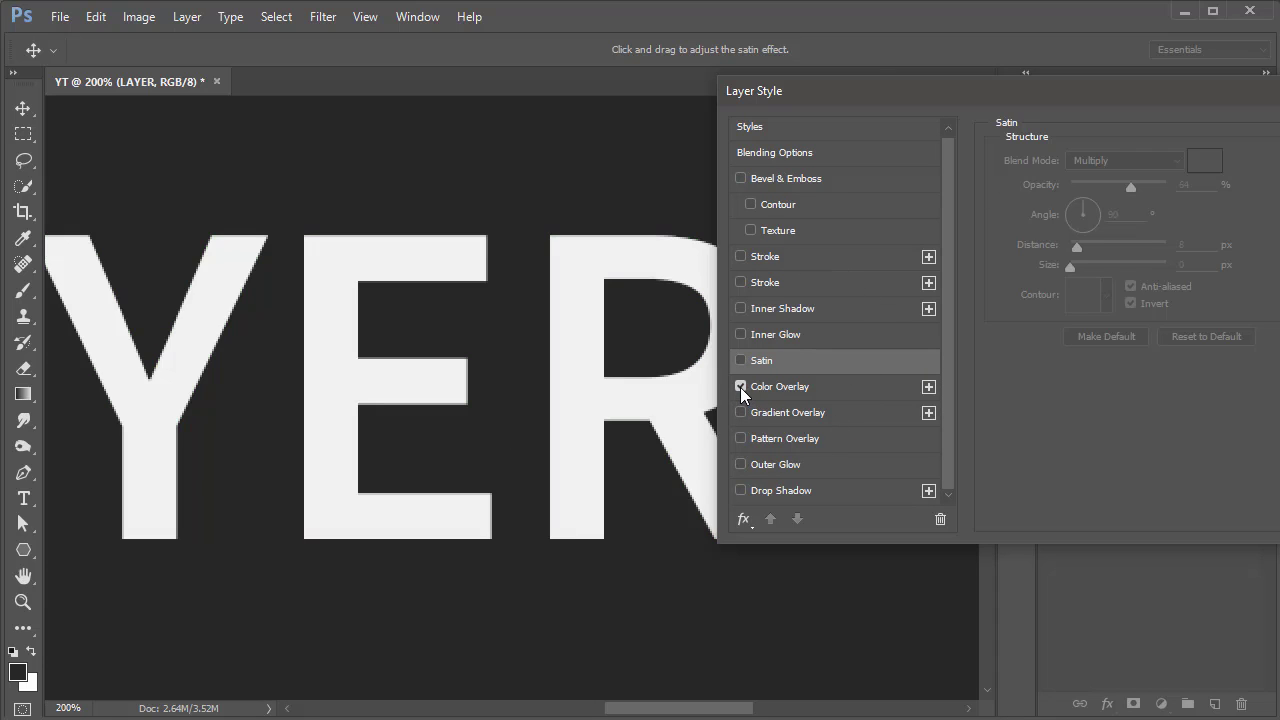
left_click(740, 386)
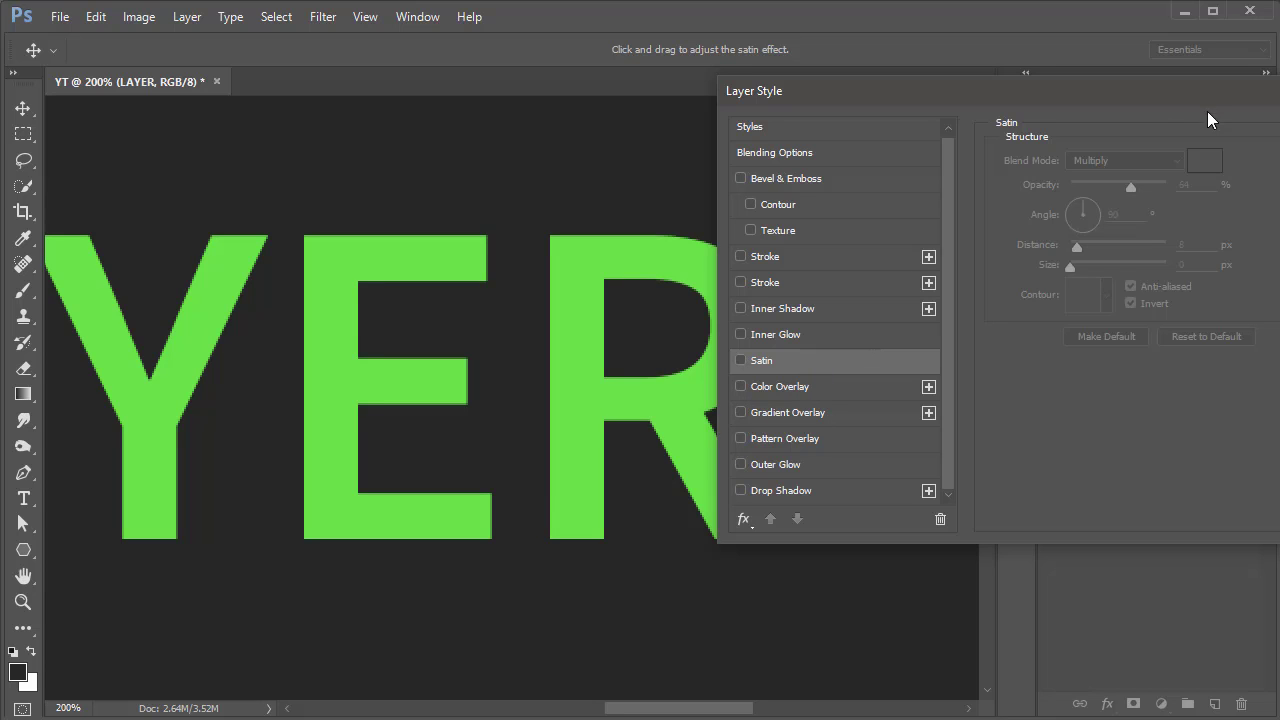
- Enable Bevel & Emboss on the LAYER text with 10 px size and 2 px soften, and enable Outer Glow
left_click_drag(1034, 96, 1044, 135)
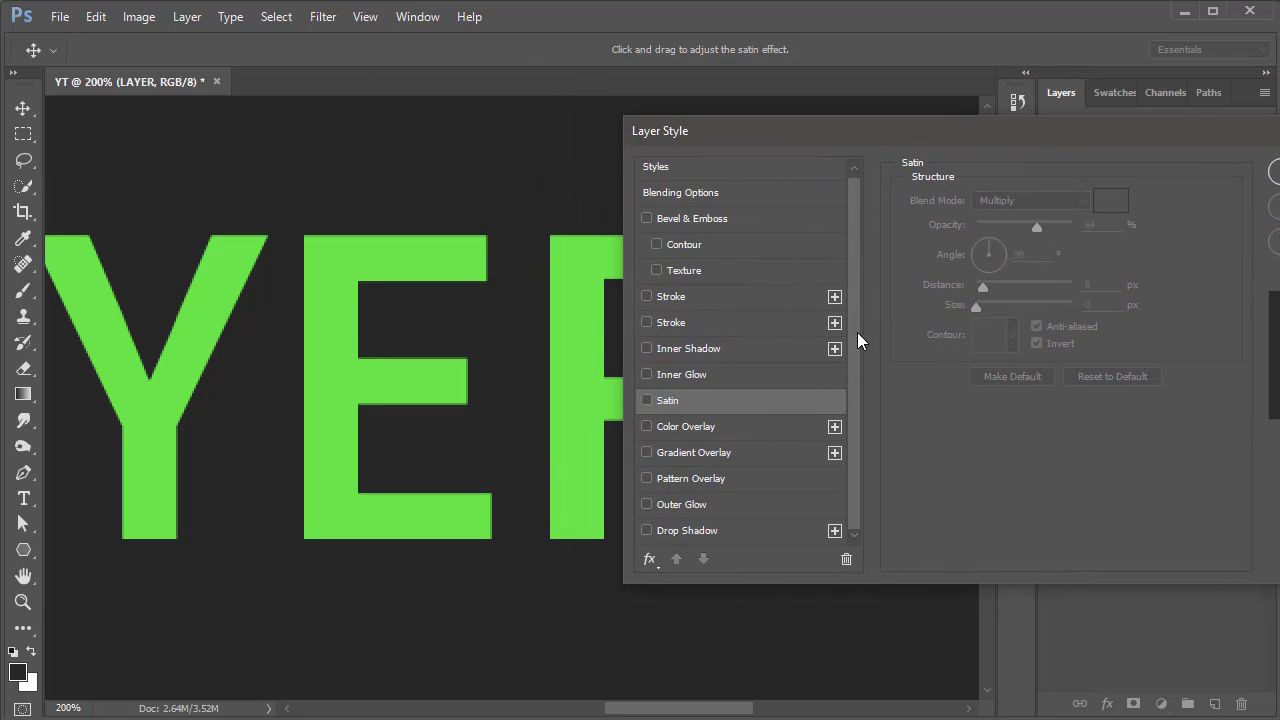
left_click_drag(858, 333, 860, 281)
left_click(655, 226)
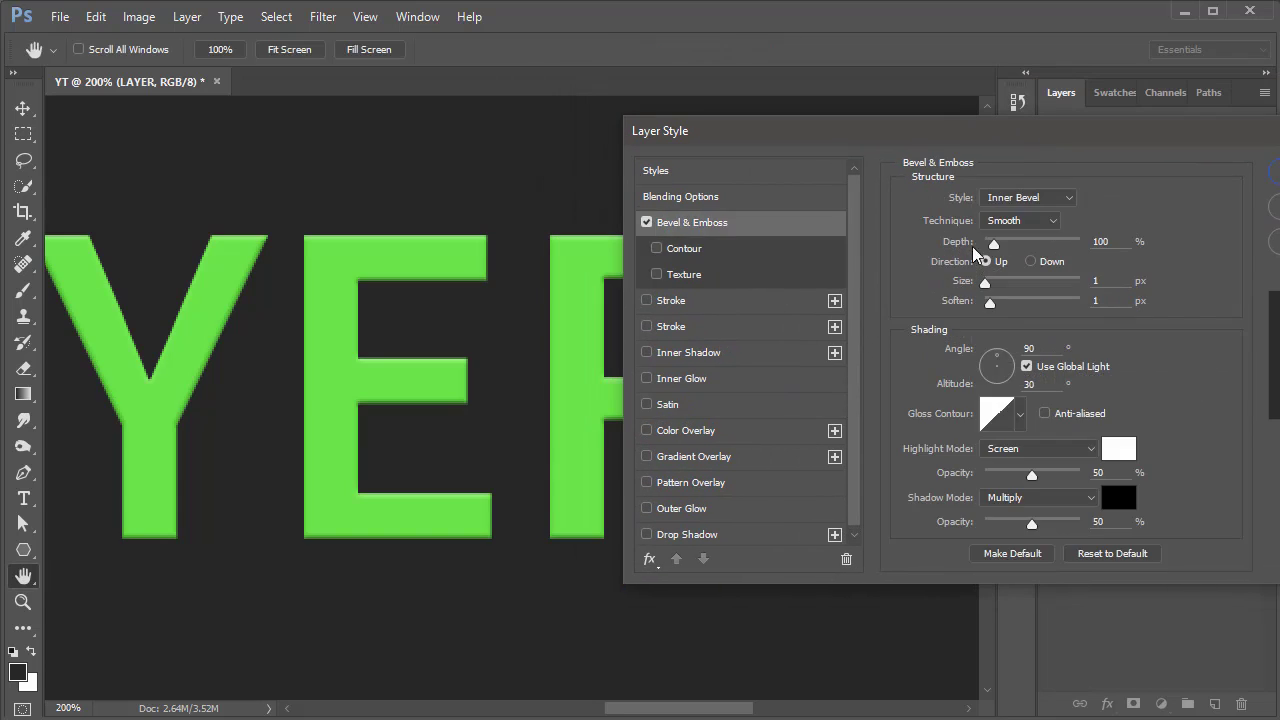
left_click_drag(991, 285, 996, 303)
left_click(673, 508)
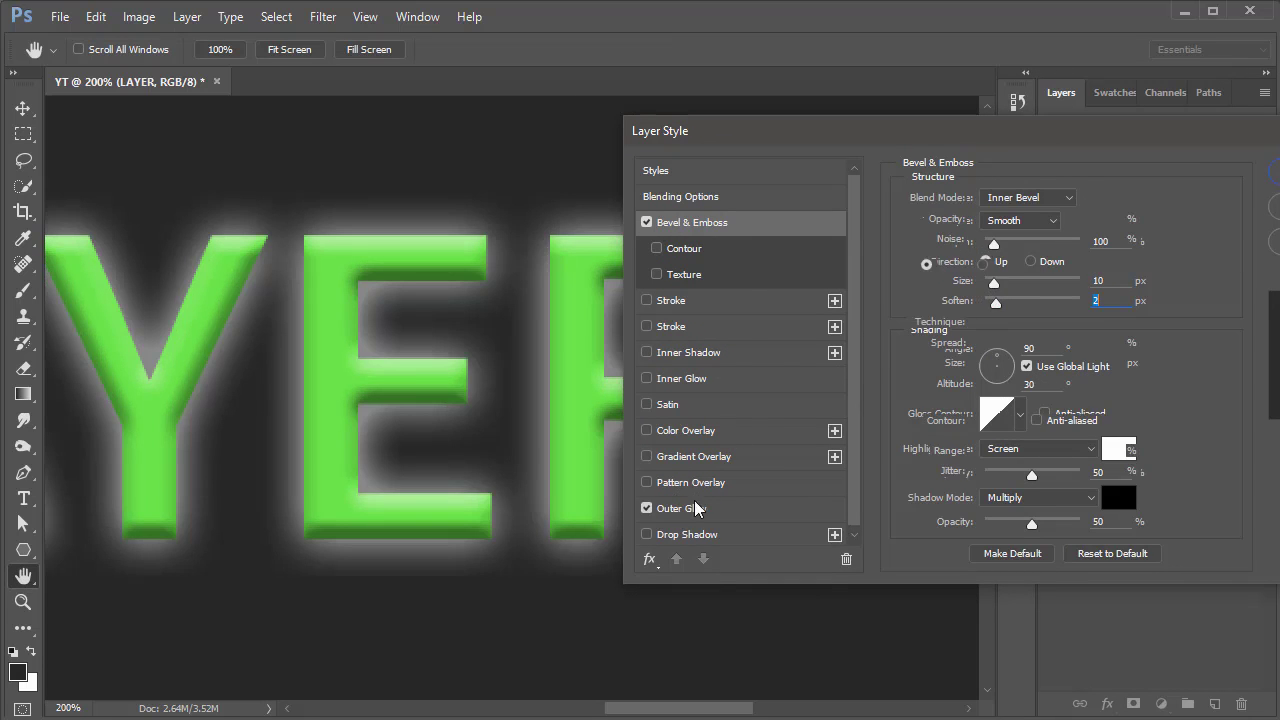
left_click_drag(963, 150, 834, 146)
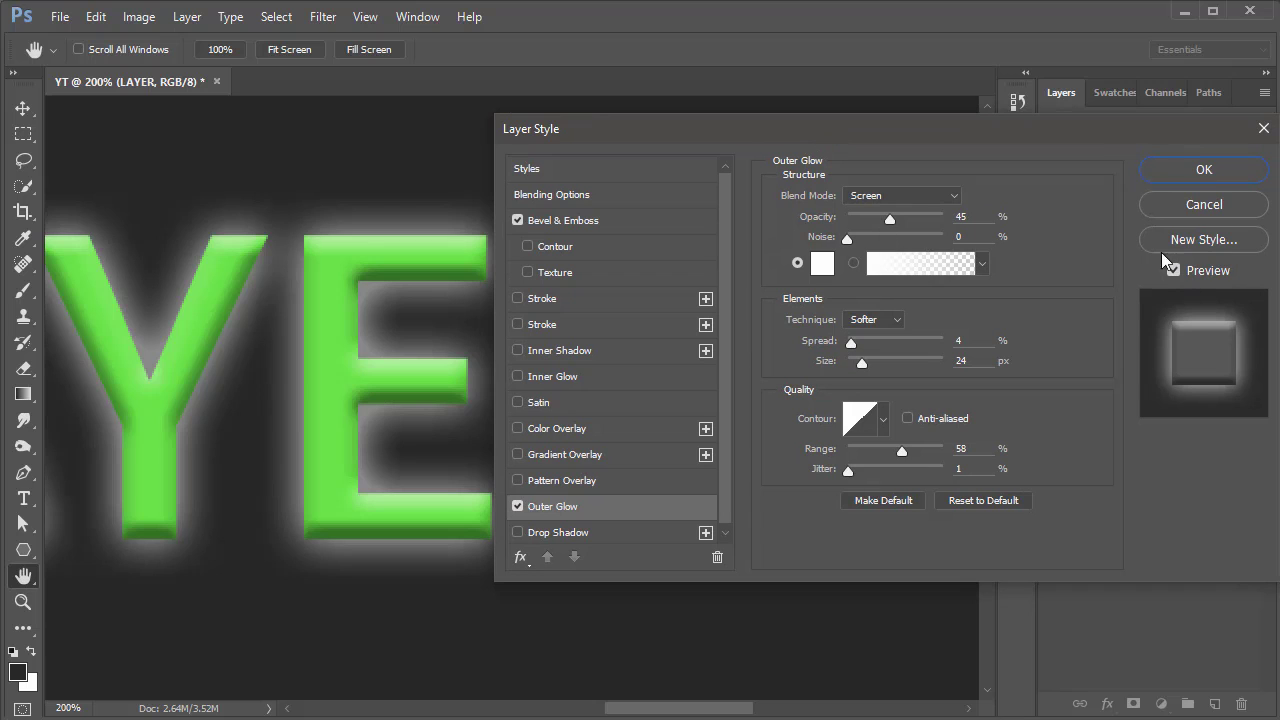
- Save the effects as a style named MY NEW STYLE with layer effects included and added to the current library, and accept the layer style
left_click(1188, 242)
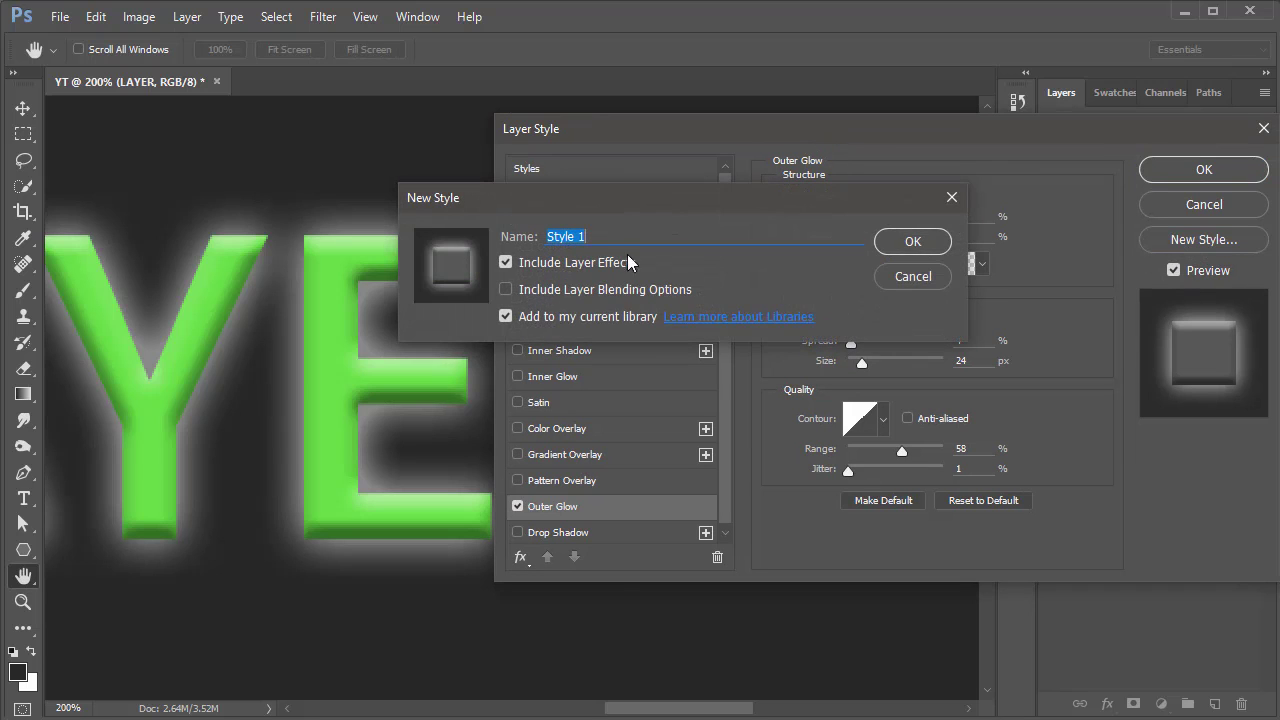
mouse_move(618, 203)
left_mouse_down()
mouse_move(590, 192)
mouse_move(621, 199)
left_mouse_up()
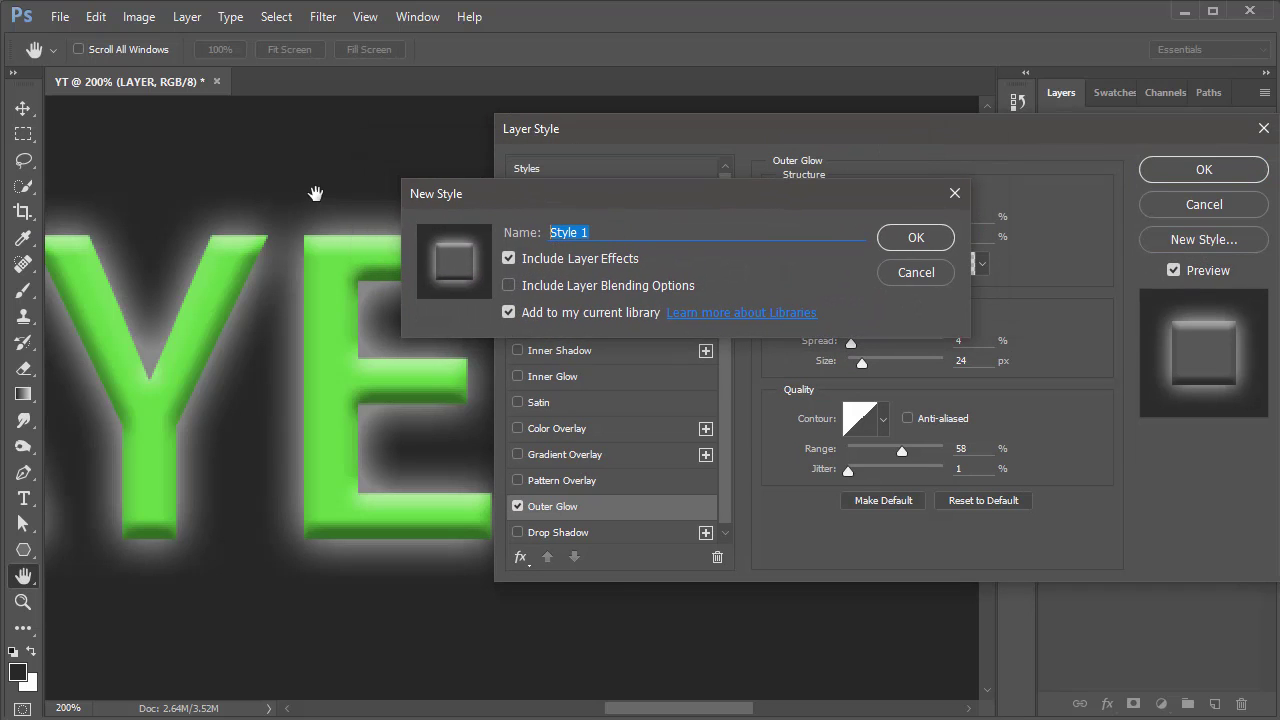
type("MY NEW STYLE")
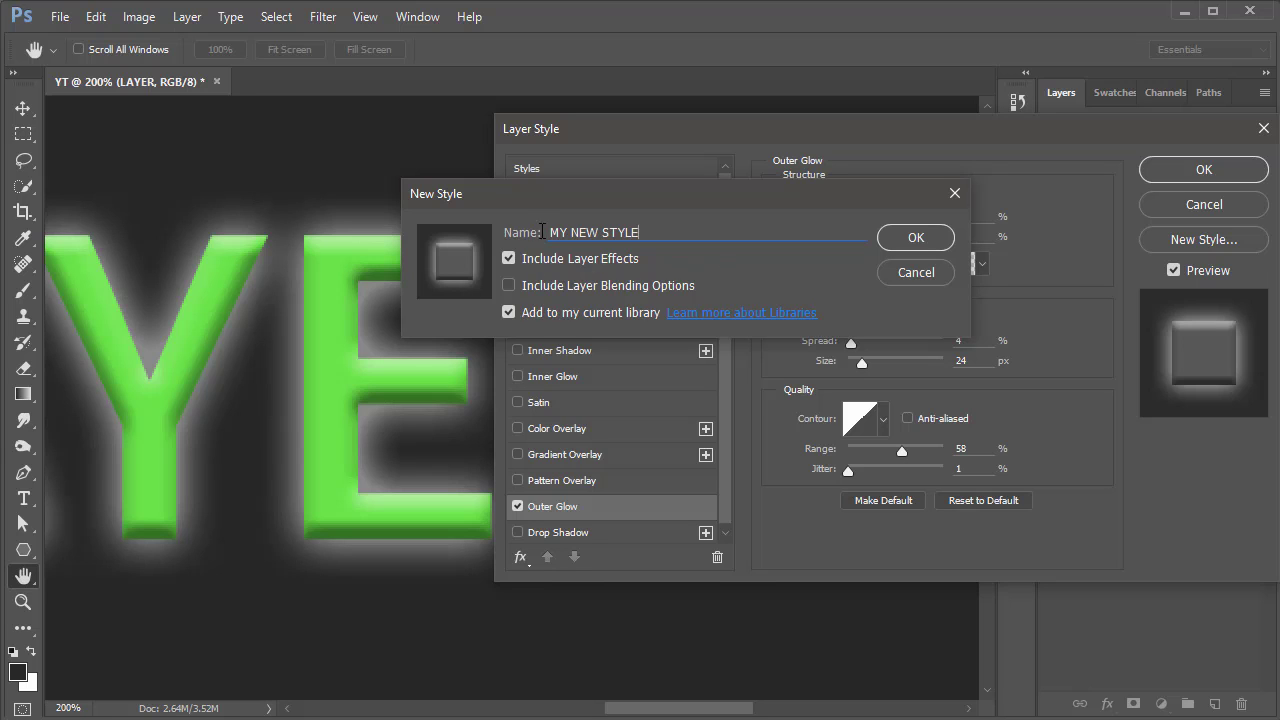
mouse_move(655, 193)
left_mouse_down()
mouse_move(643, 181)
mouse_move(632, 202)
left_mouse_up()
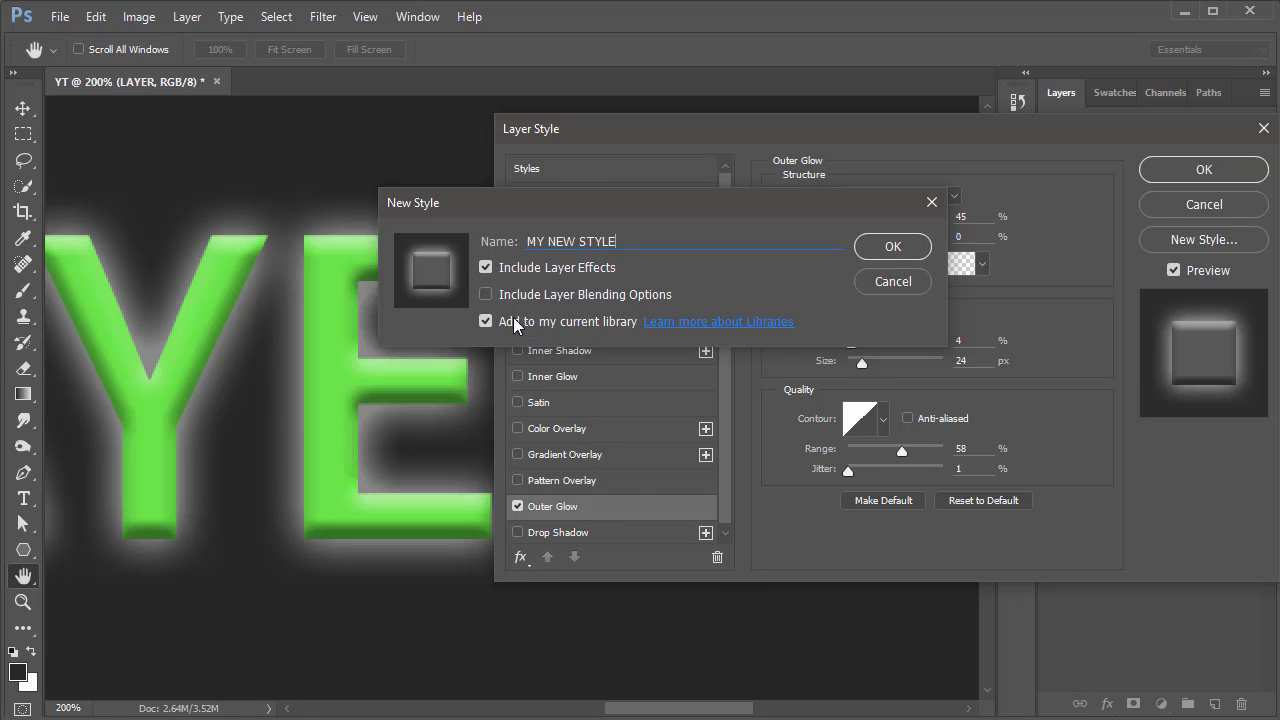
left_click(884, 248)
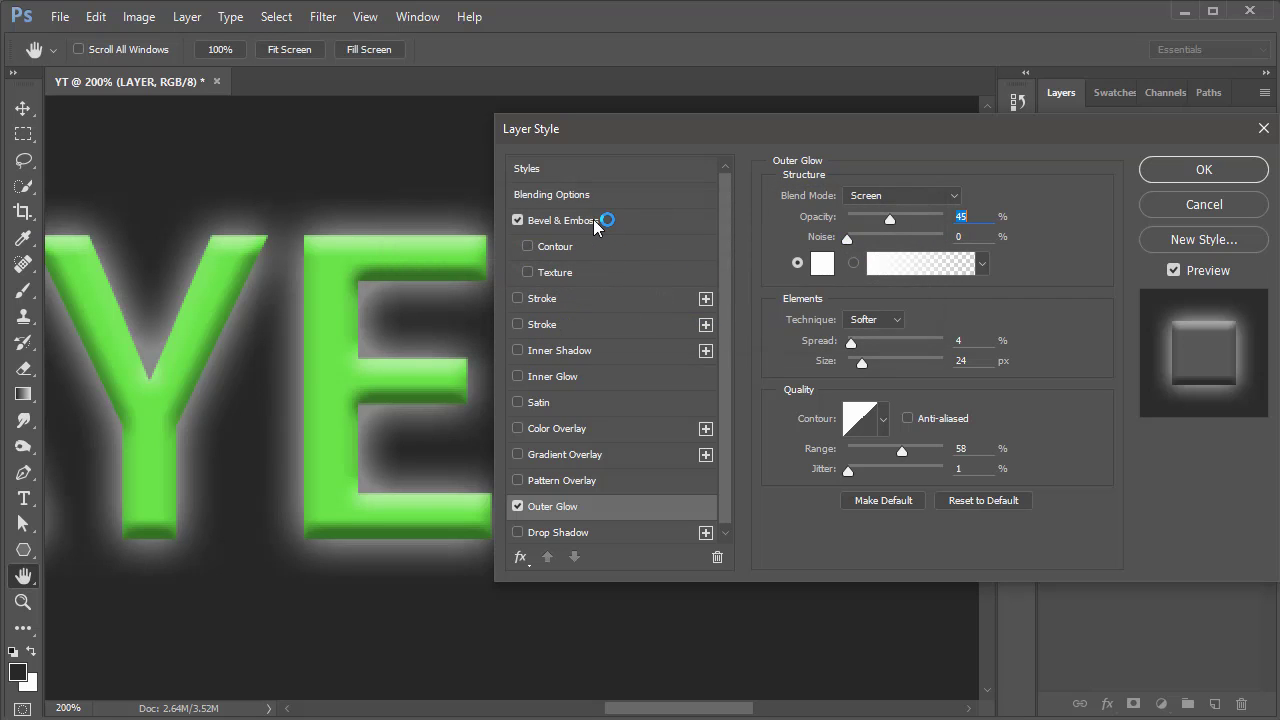
left_click(1203, 171)
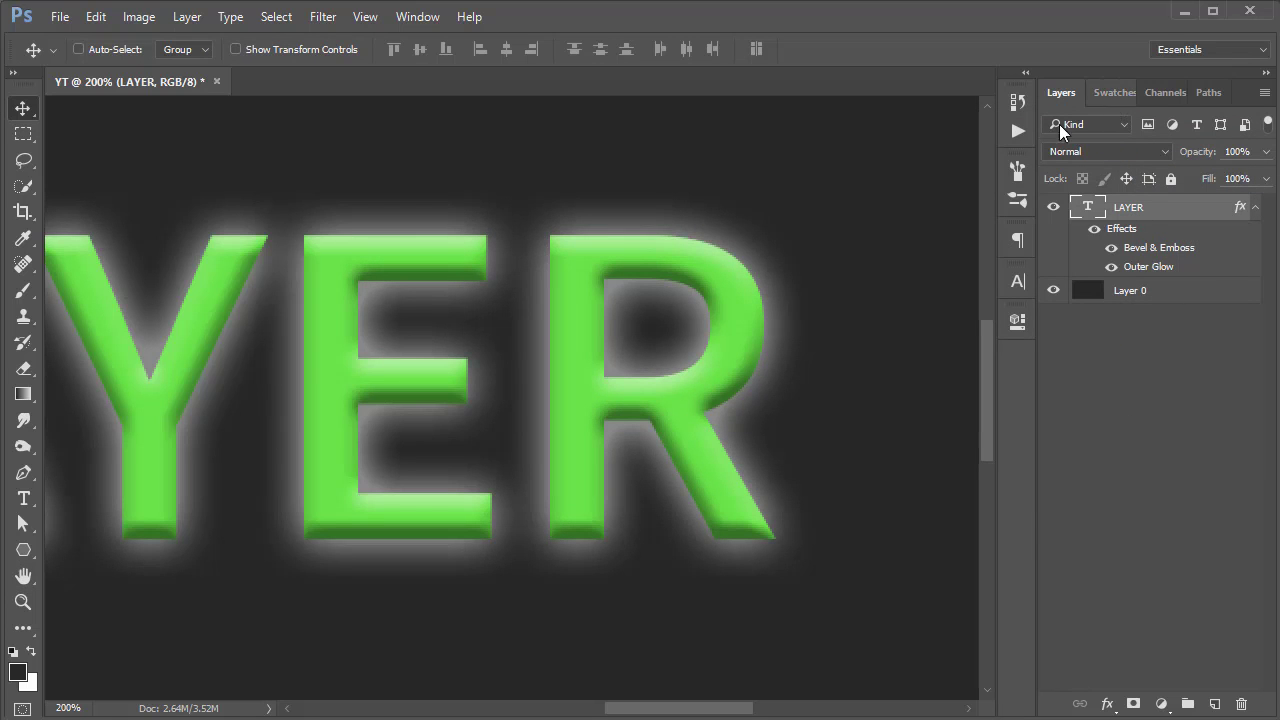
left_click(410, 16)
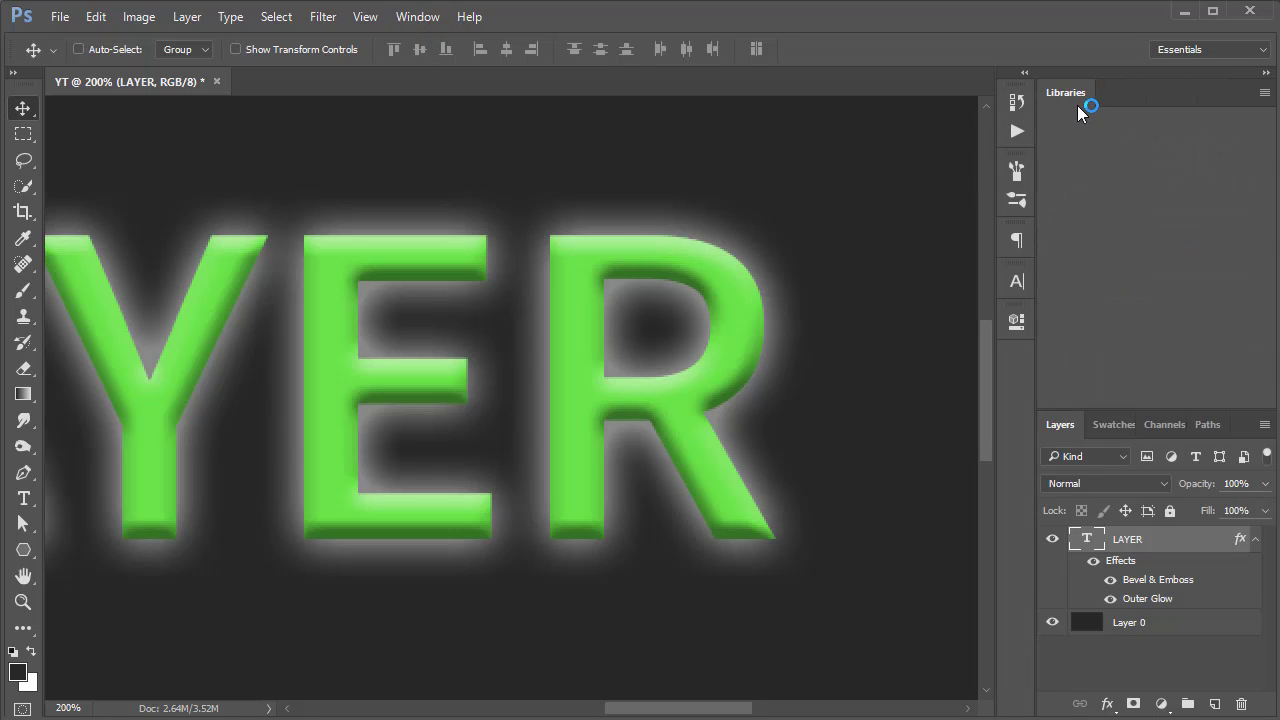
right_click(1076, 98)
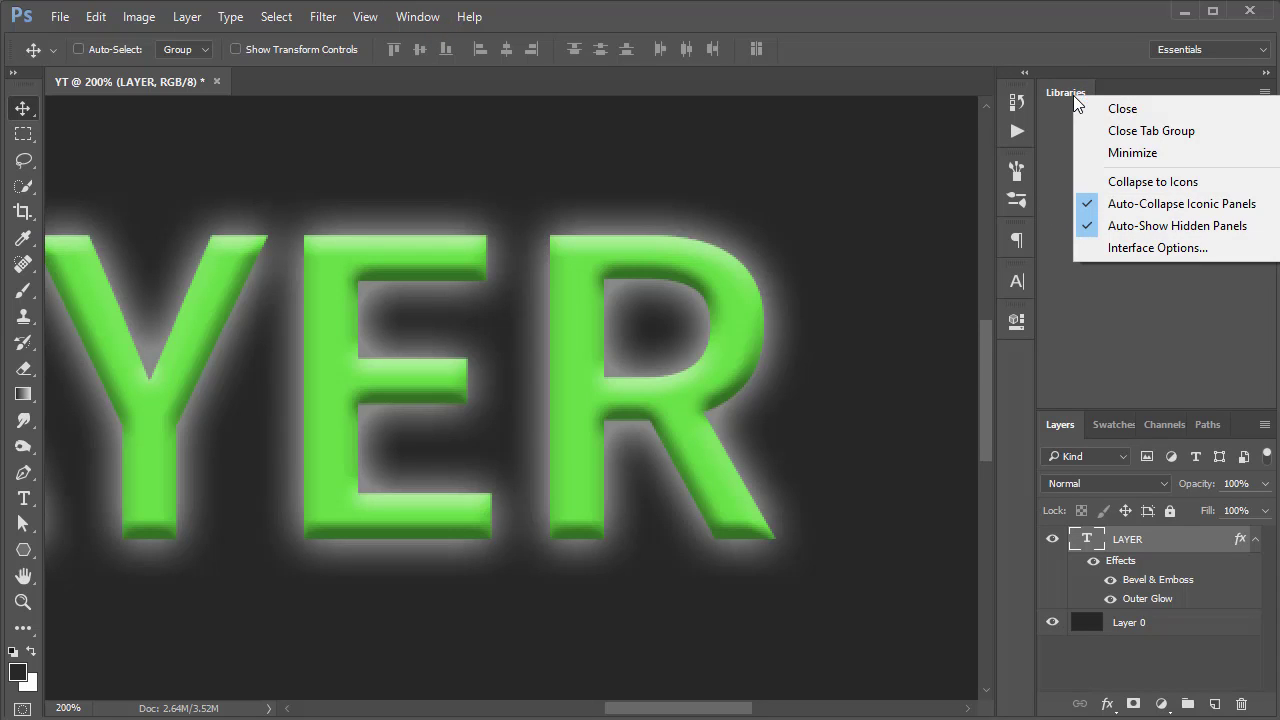
left_click(1092, 106)
- Show the Styles panel, apply the newly saved style to the LAYER text, and close the panel
left_click(420, 17)
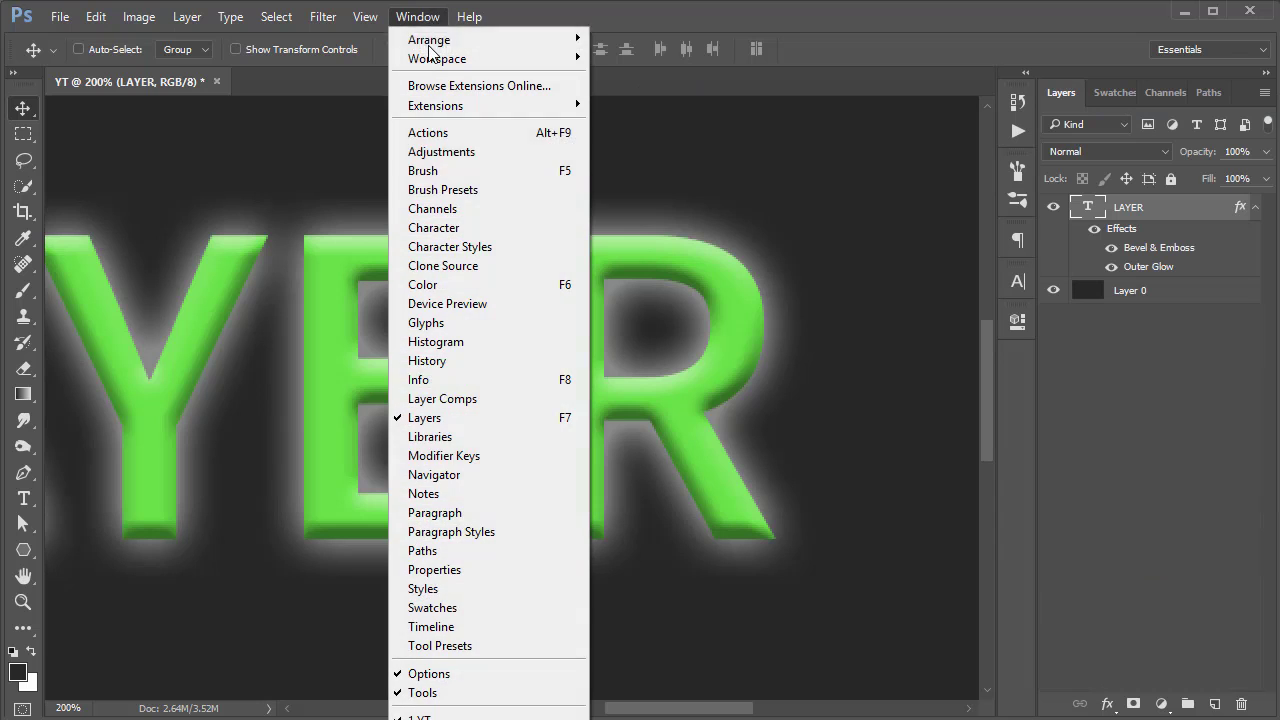
left_click(432, 590)
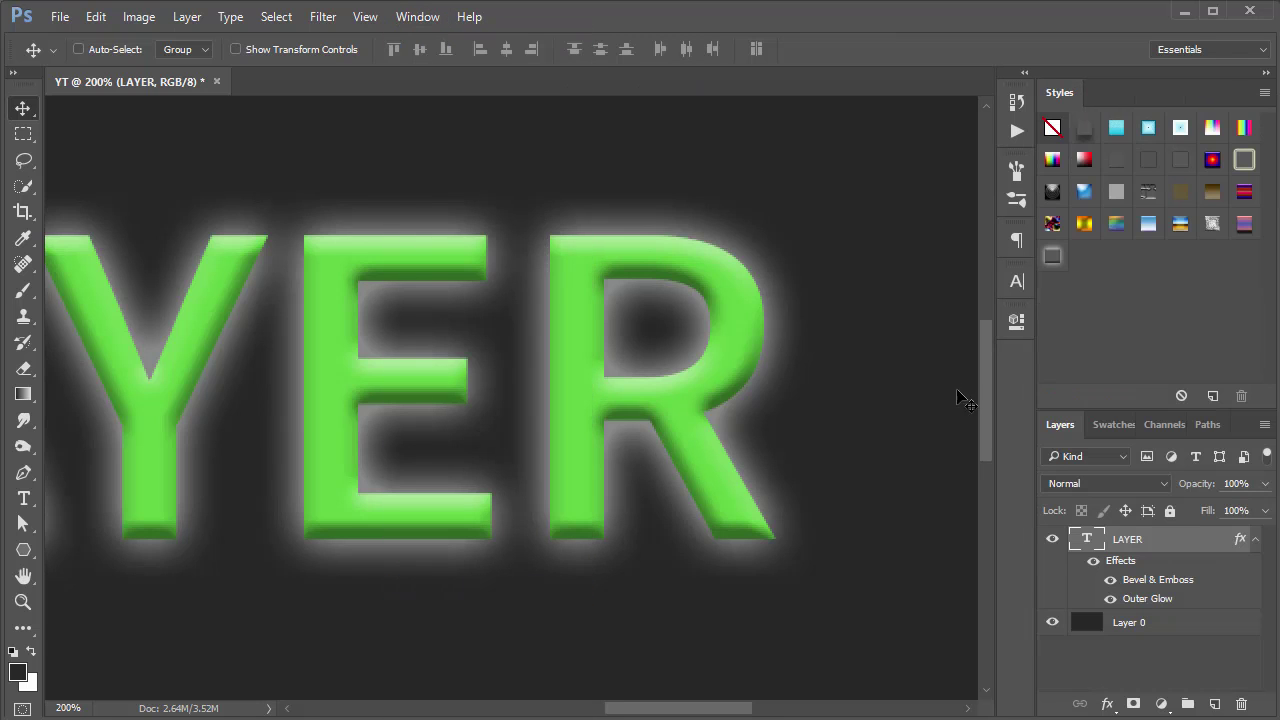
left_click(1058, 259)
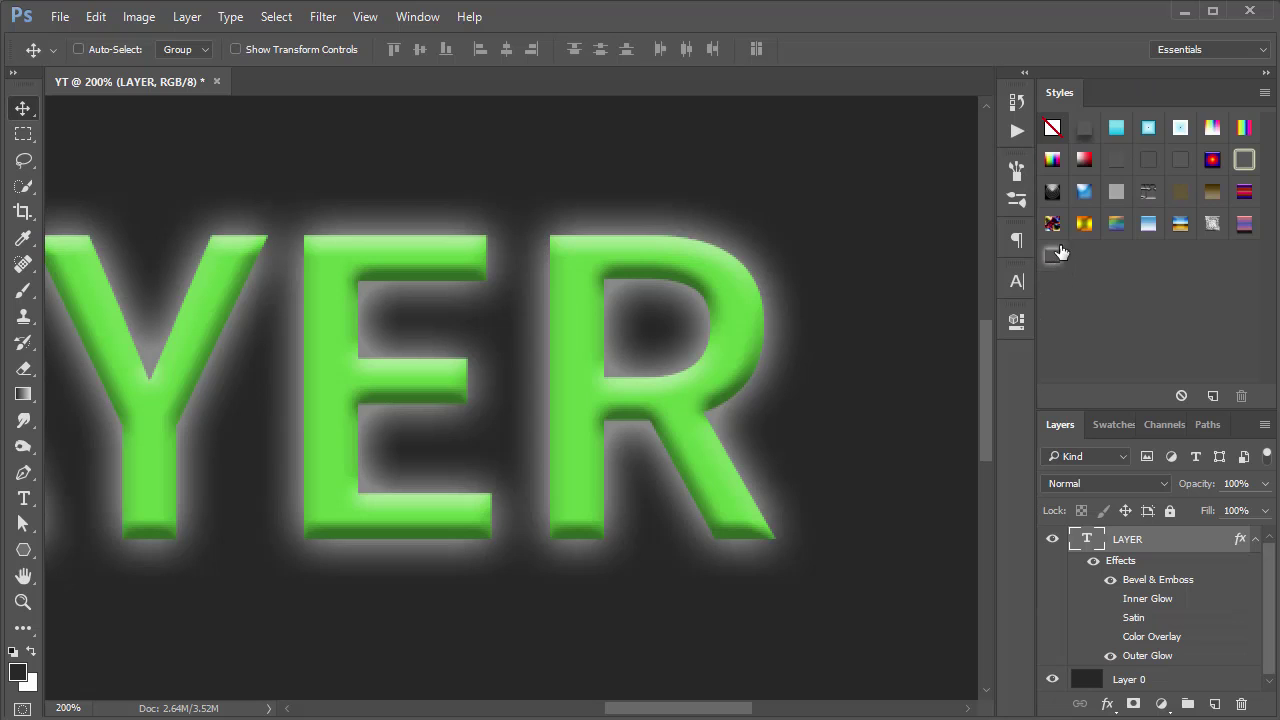
right_click(1076, 94)
left_click(1086, 101)
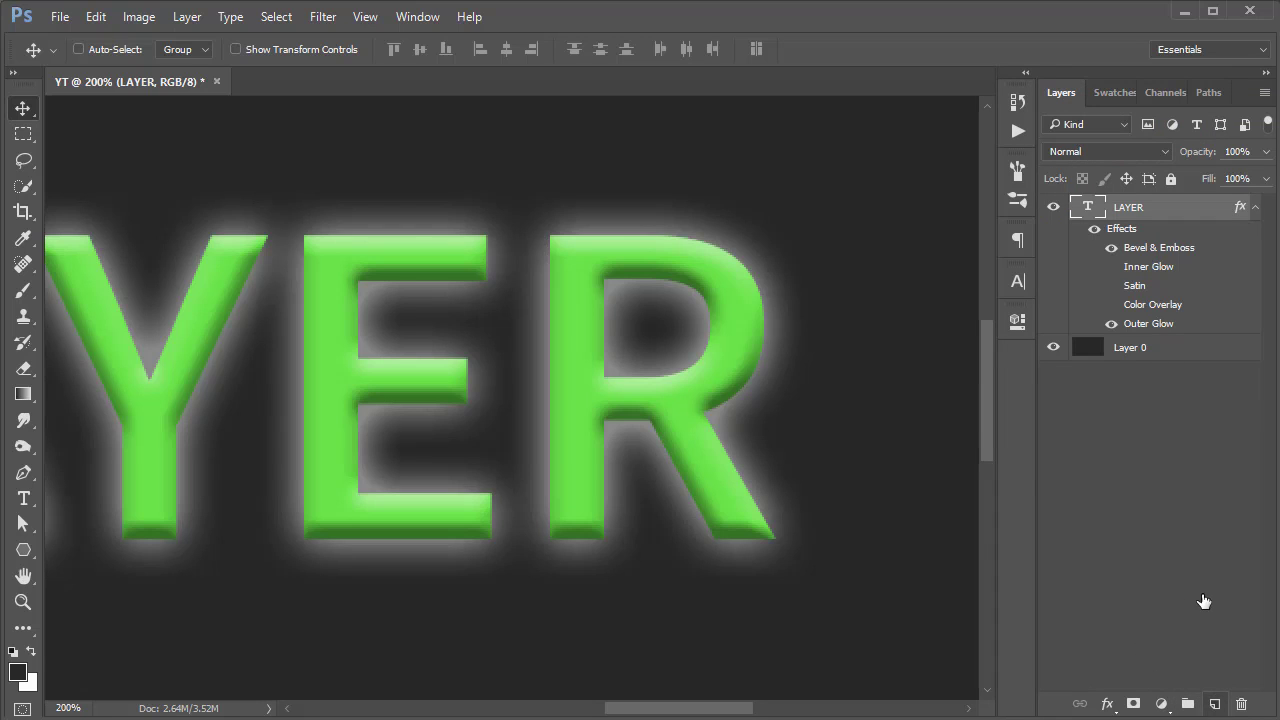
- Add a second text layer reading NEW in the upper area of the canvas
key("ctrl+0")
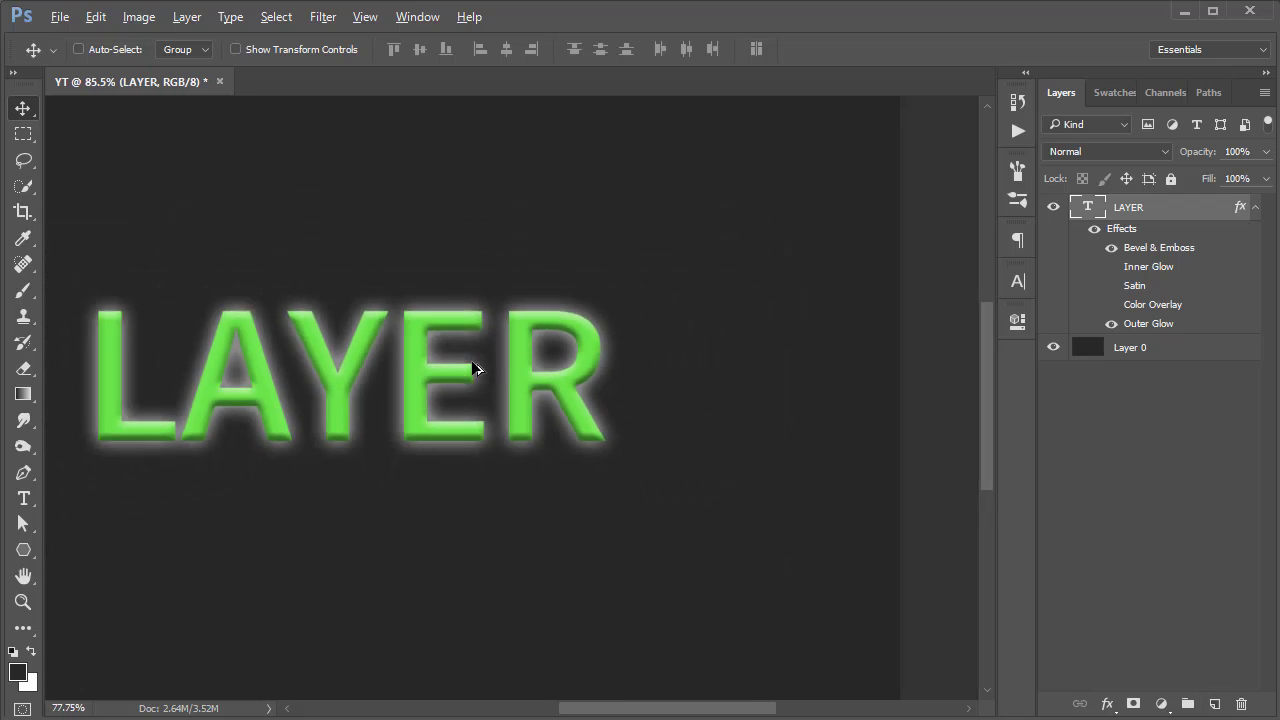
left_click_drag(502, 389, 384, 399)
key("t")
left_click(597, 315)
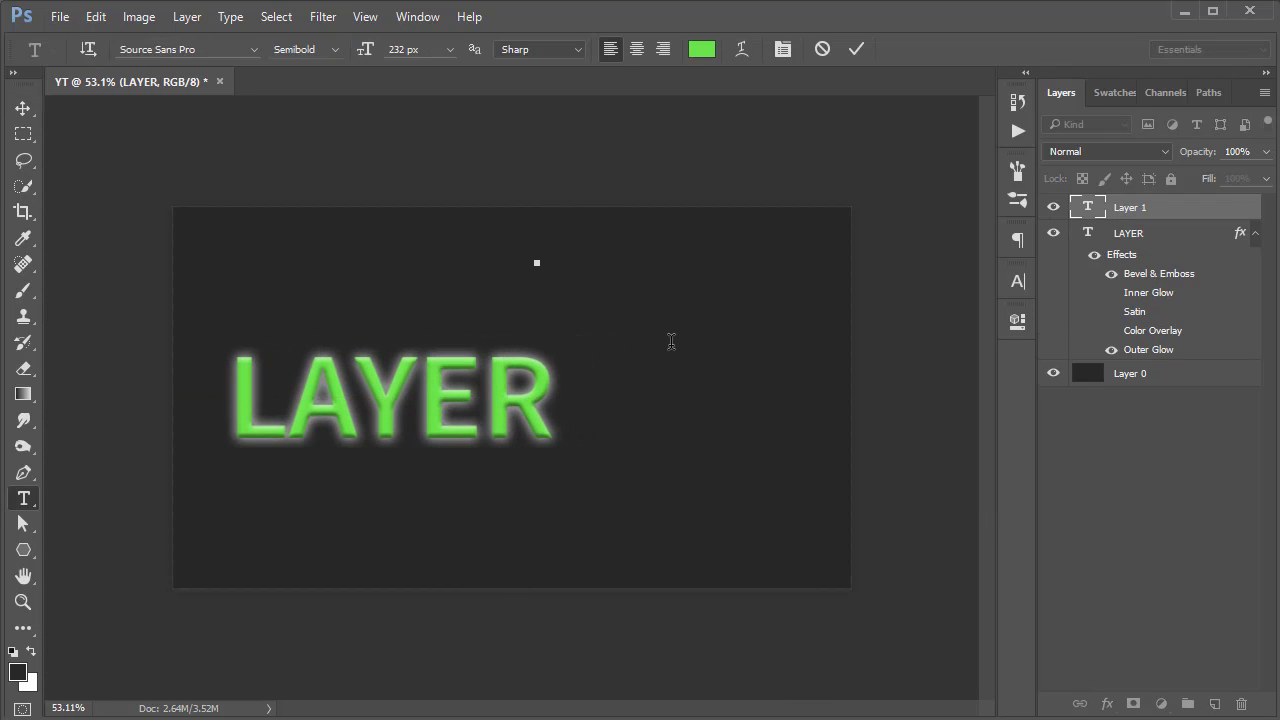
type("NEW")
- Recolor the NEW text blue and place it beside the LAYER text on the same line
key("ctrl+a")
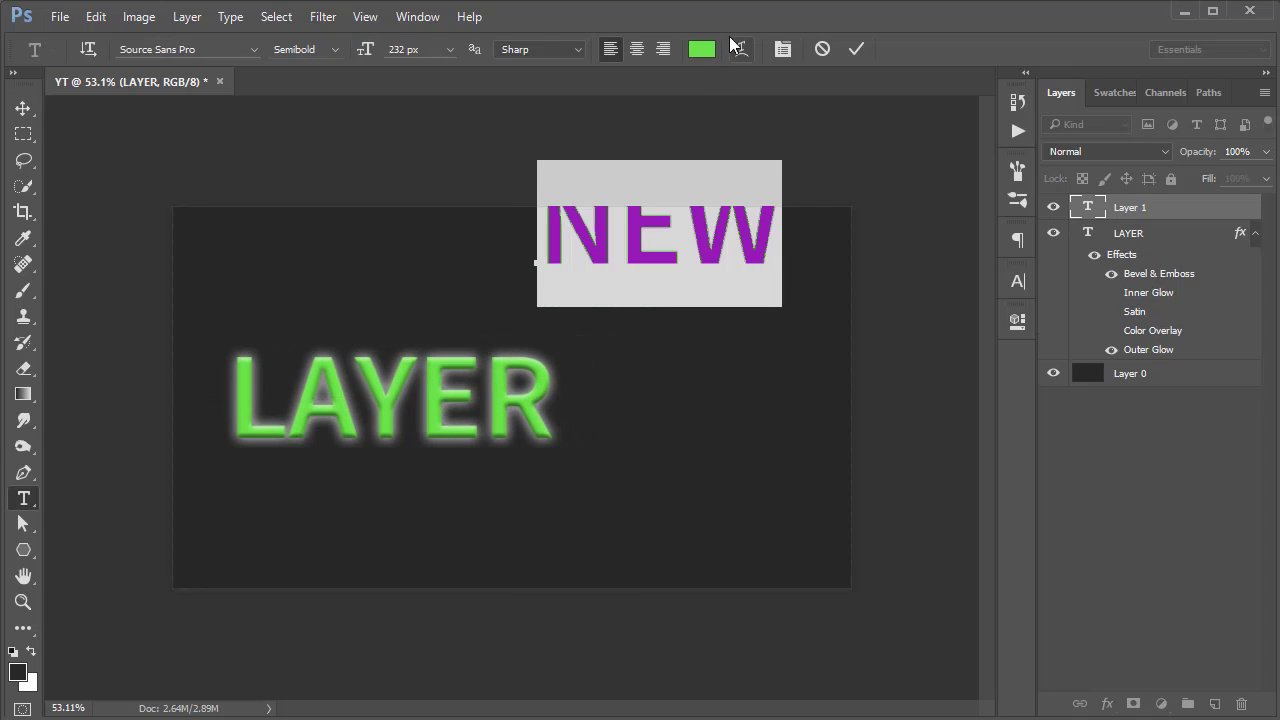
left_click(705, 52)
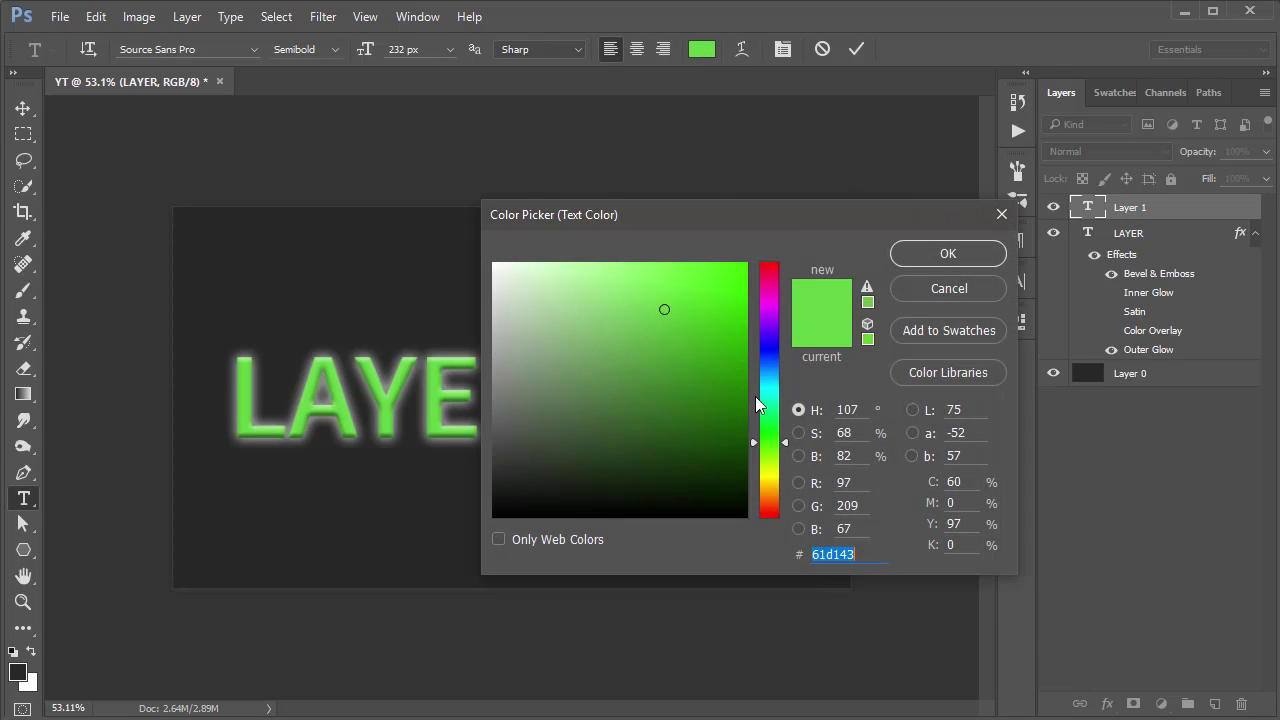
left_click(768, 367)
left_click(949, 258)
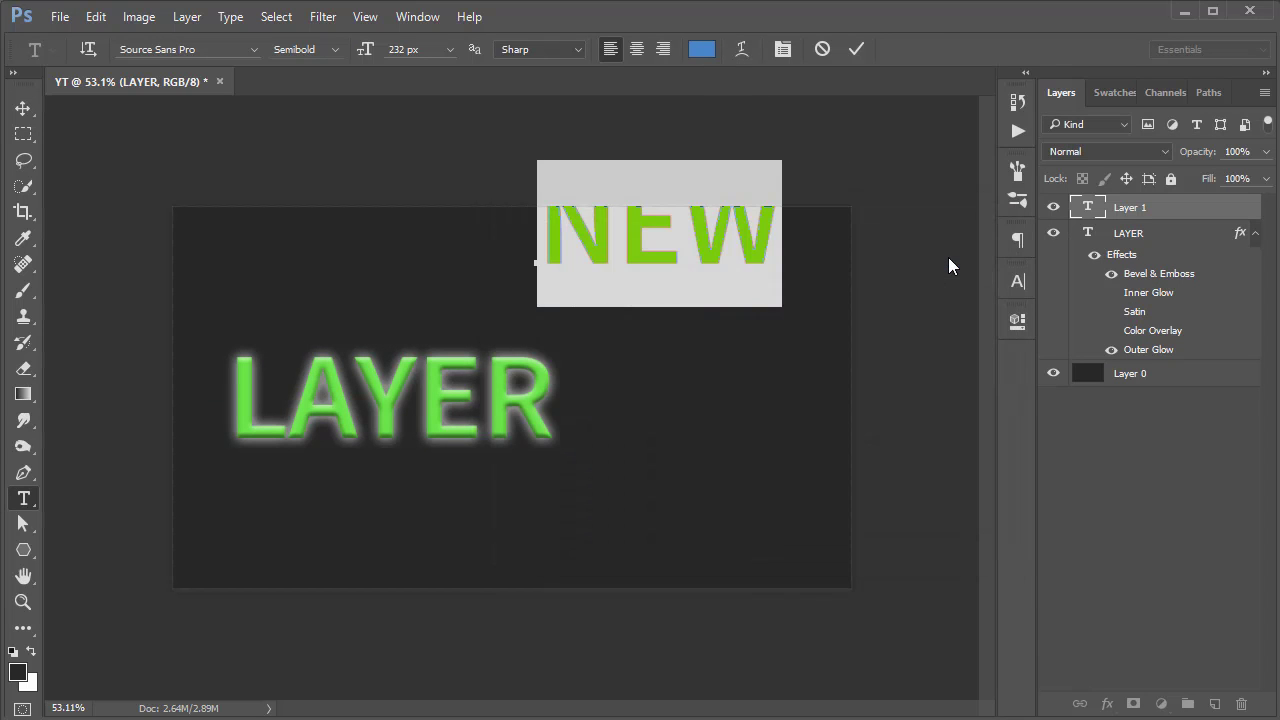
key("ctrl+Return")
key("v")
left_click_drag(691, 262, 719, 403)
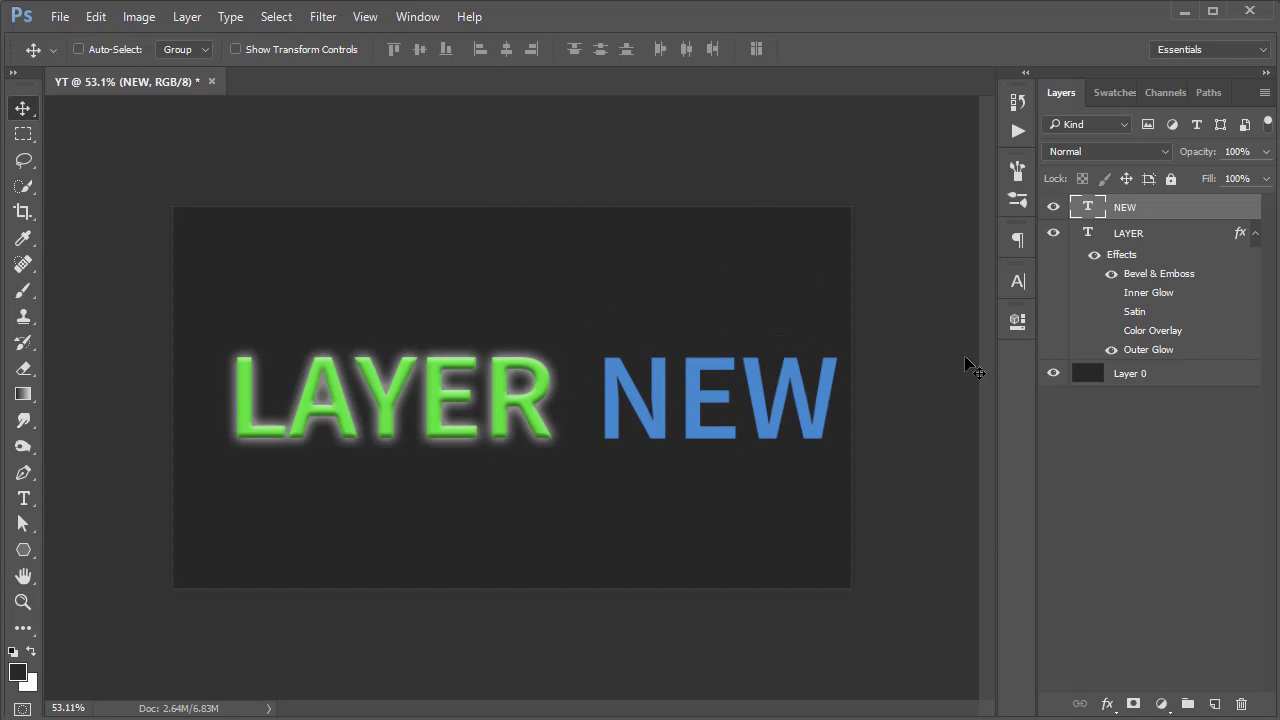
- Copy the LAYER text's layer style, paste it onto the NEW text, and clear it from NEW
left_click(1205, 241)
right_click(1205, 240)
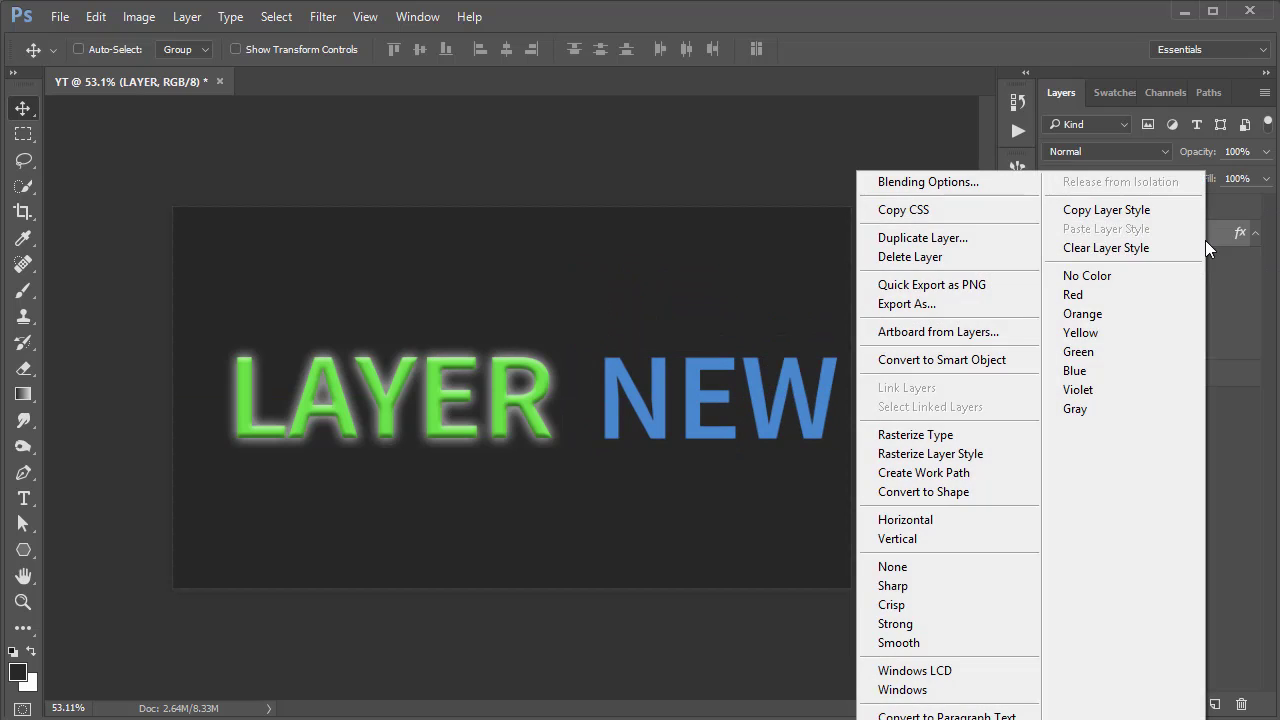
left_click(1113, 212)
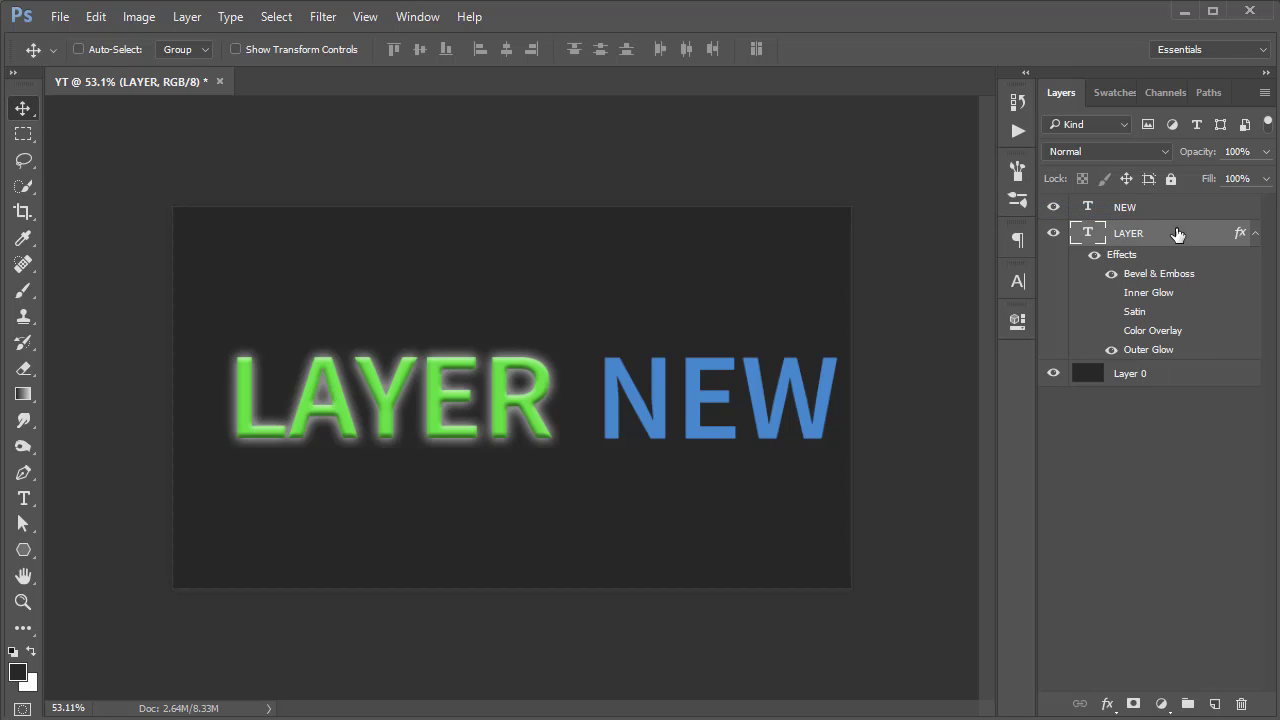
left_click(1201, 214)
right_click(1201, 216)
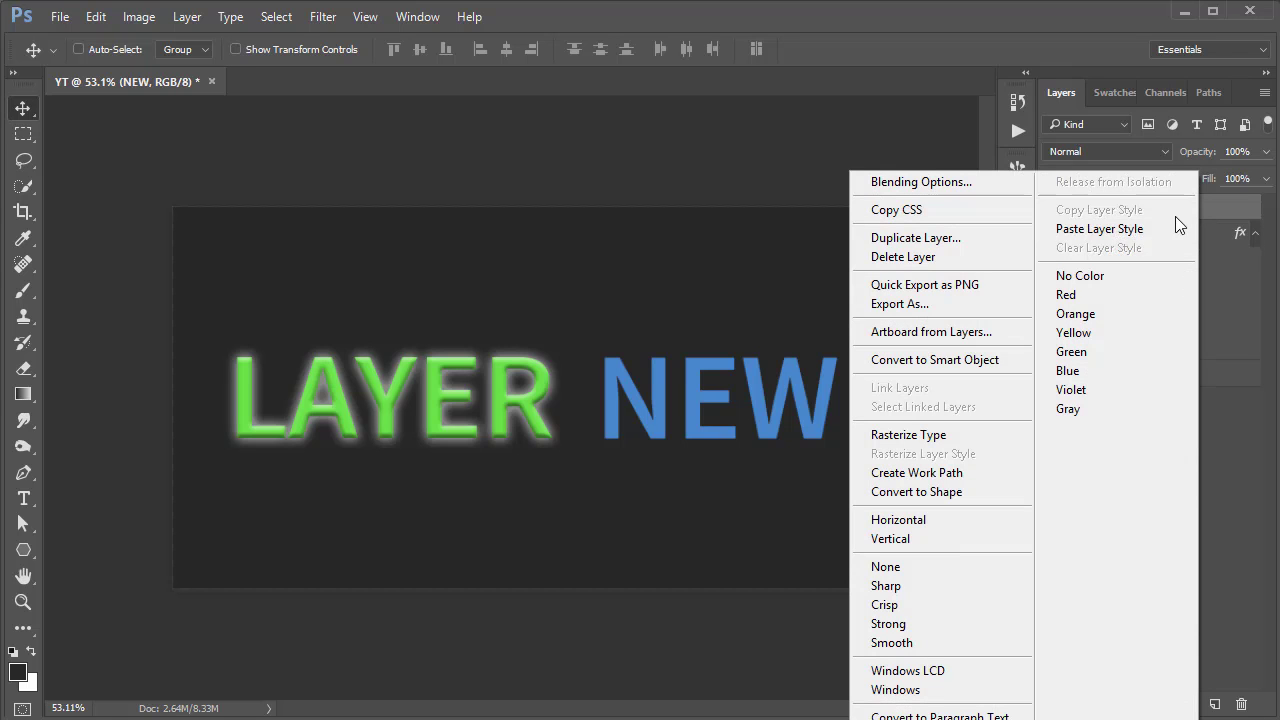
left_click(1115, 231)
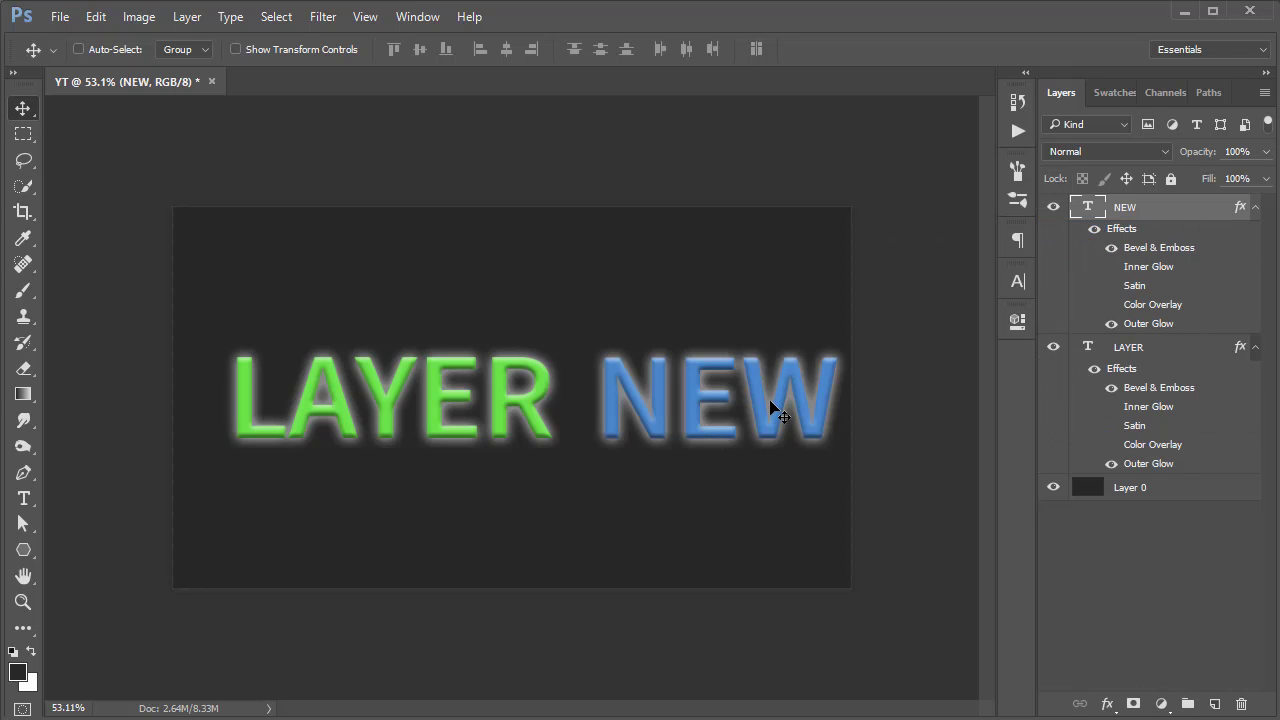
right_click(1183, 216)
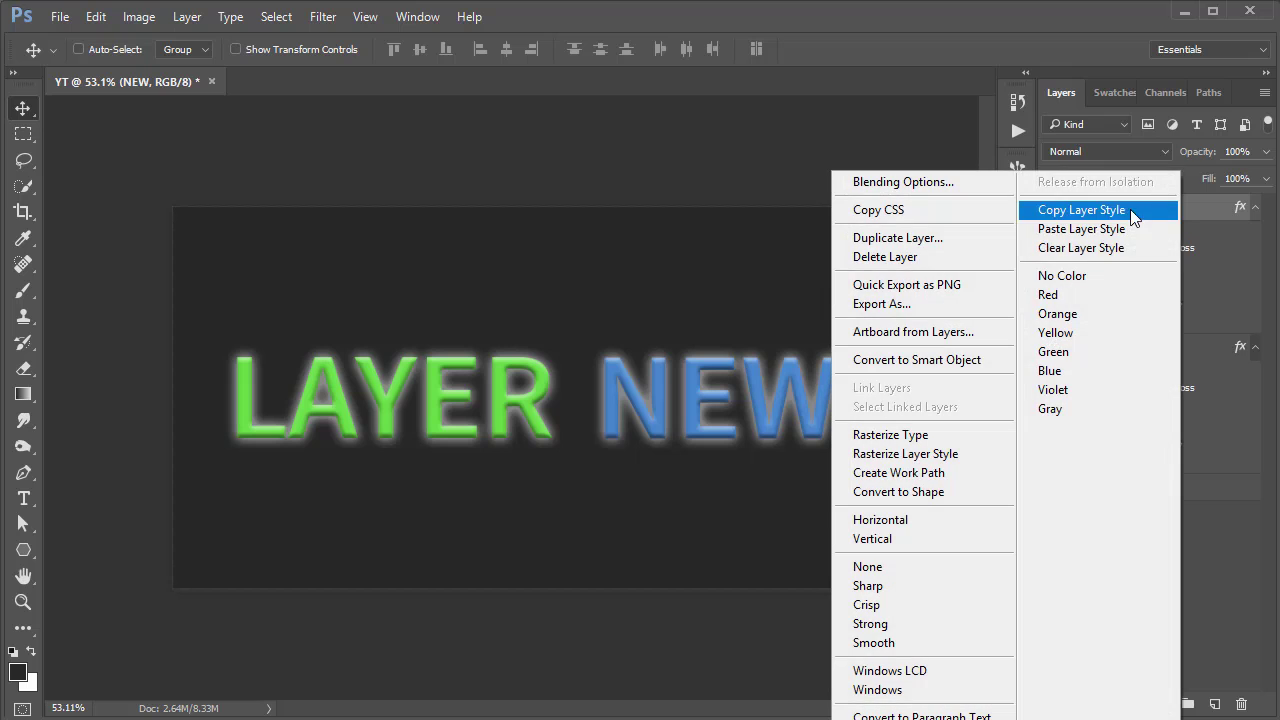
left_click(1076, 252)
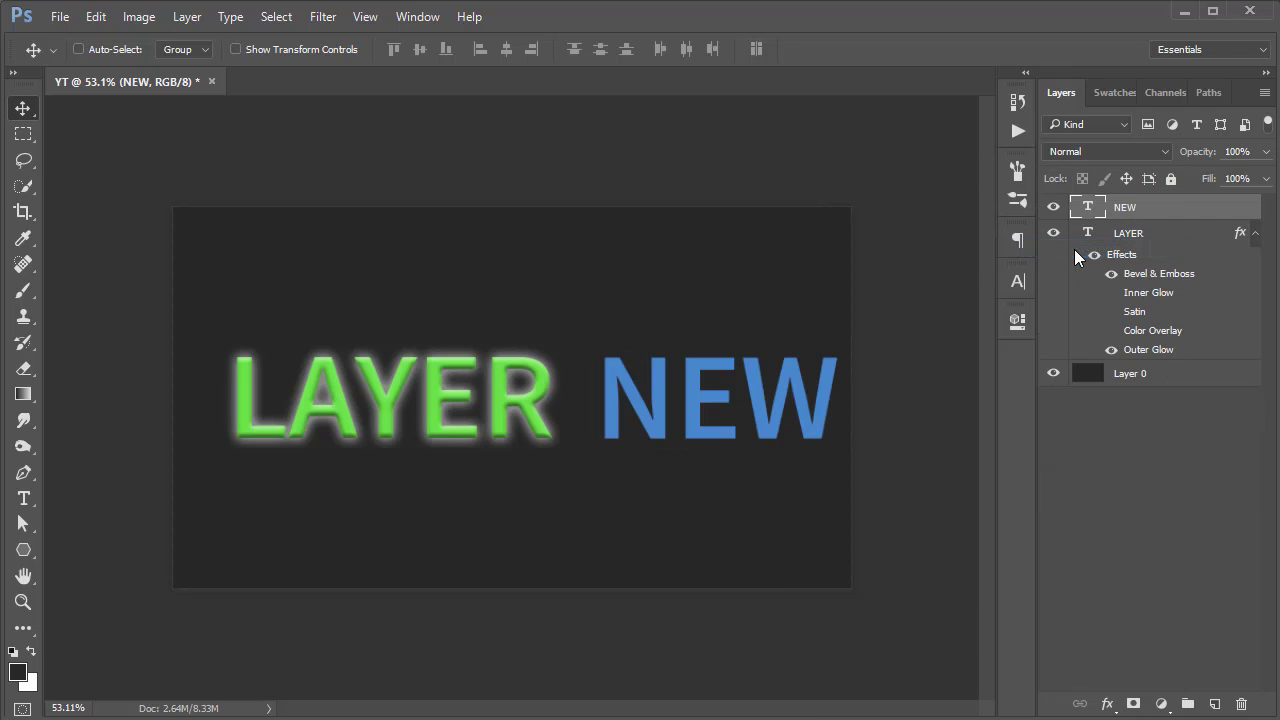
- Duplicate all effects of the LAYER text directly onto the NEW layer
left_click(1204, 238)
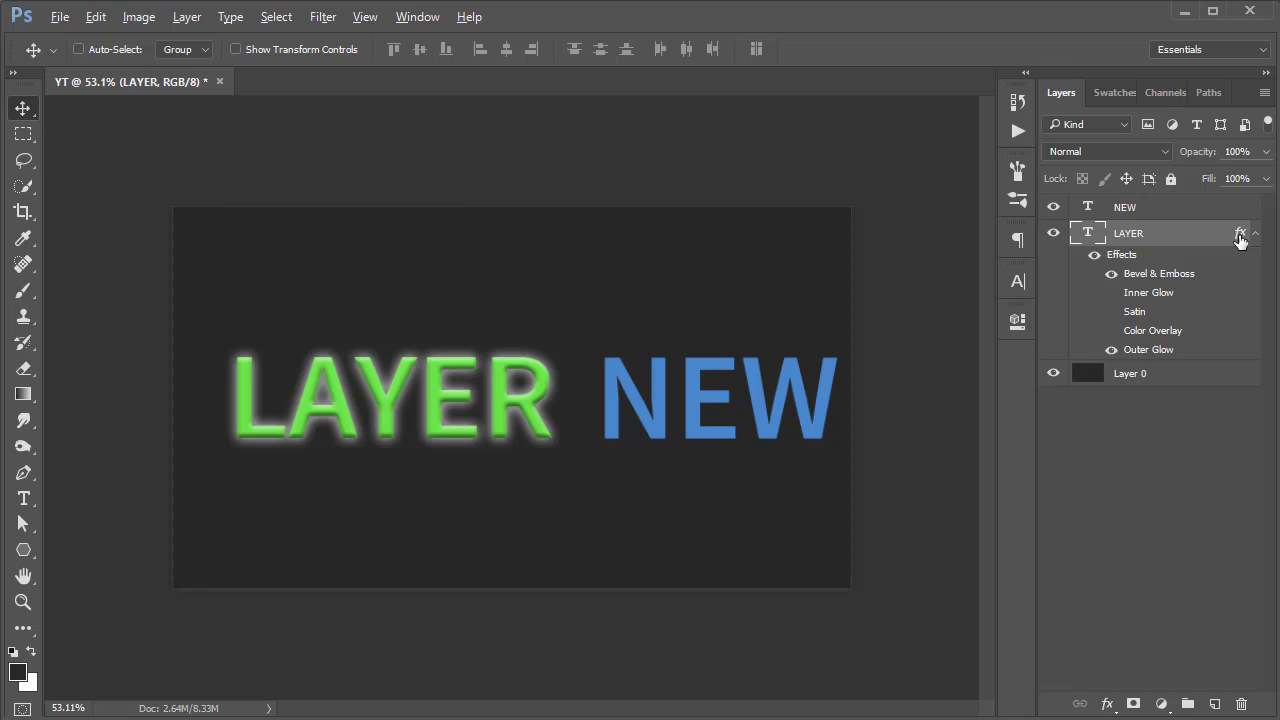
left_click_drag(1239, 234, 1240, 206)
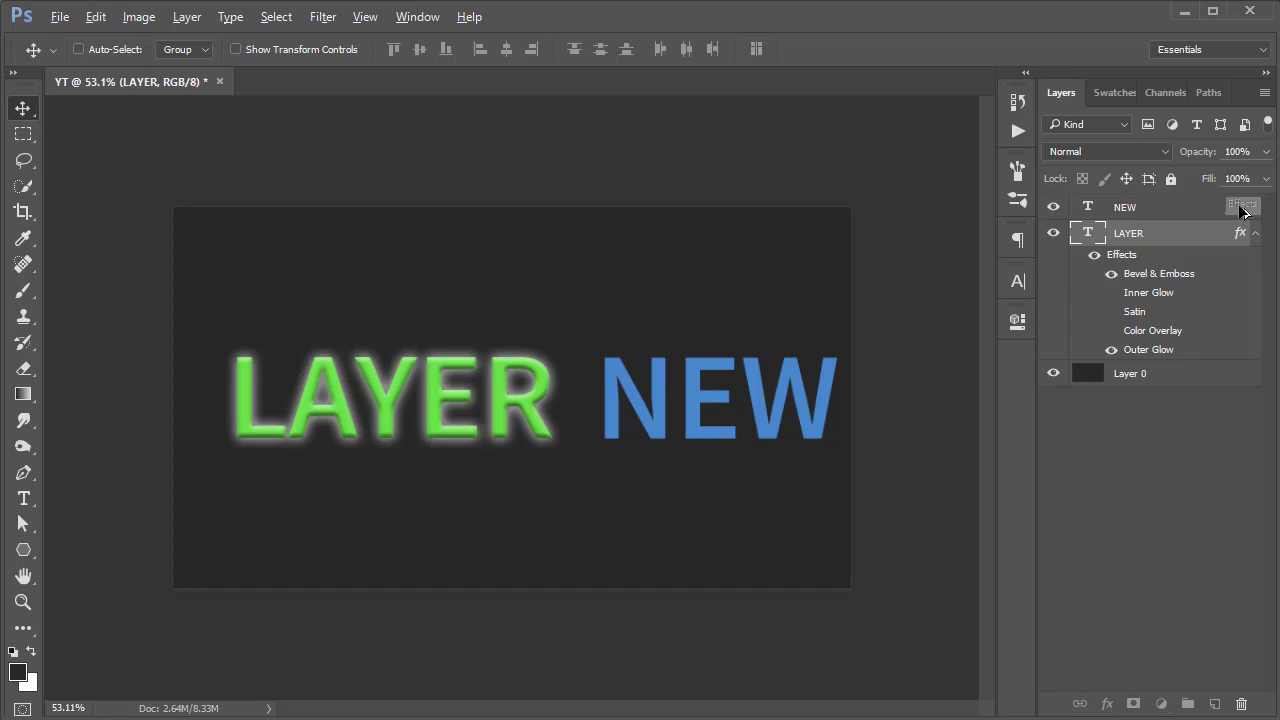
left_click_drag(1240, 210, 1176, 214)
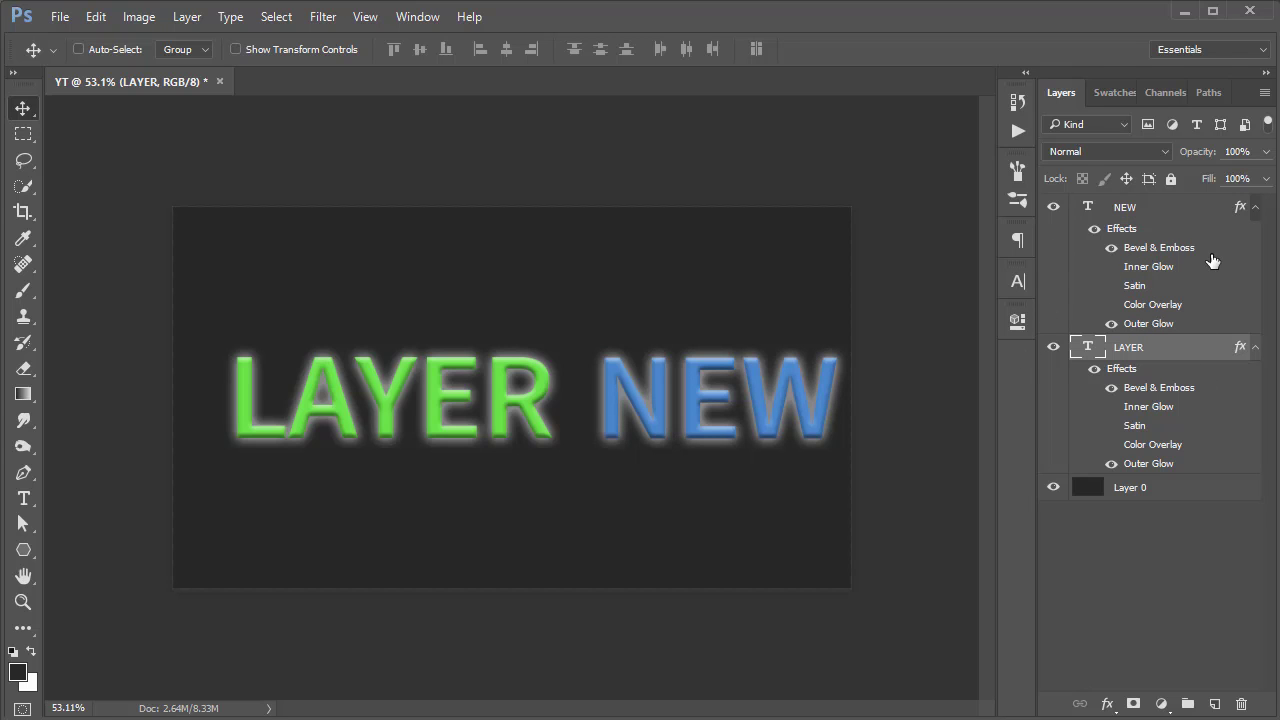
- Clear the layer style from the NEW text and collapse the LAYER text's effects list
left_click(1213, 208)
right_click(1217, 208)
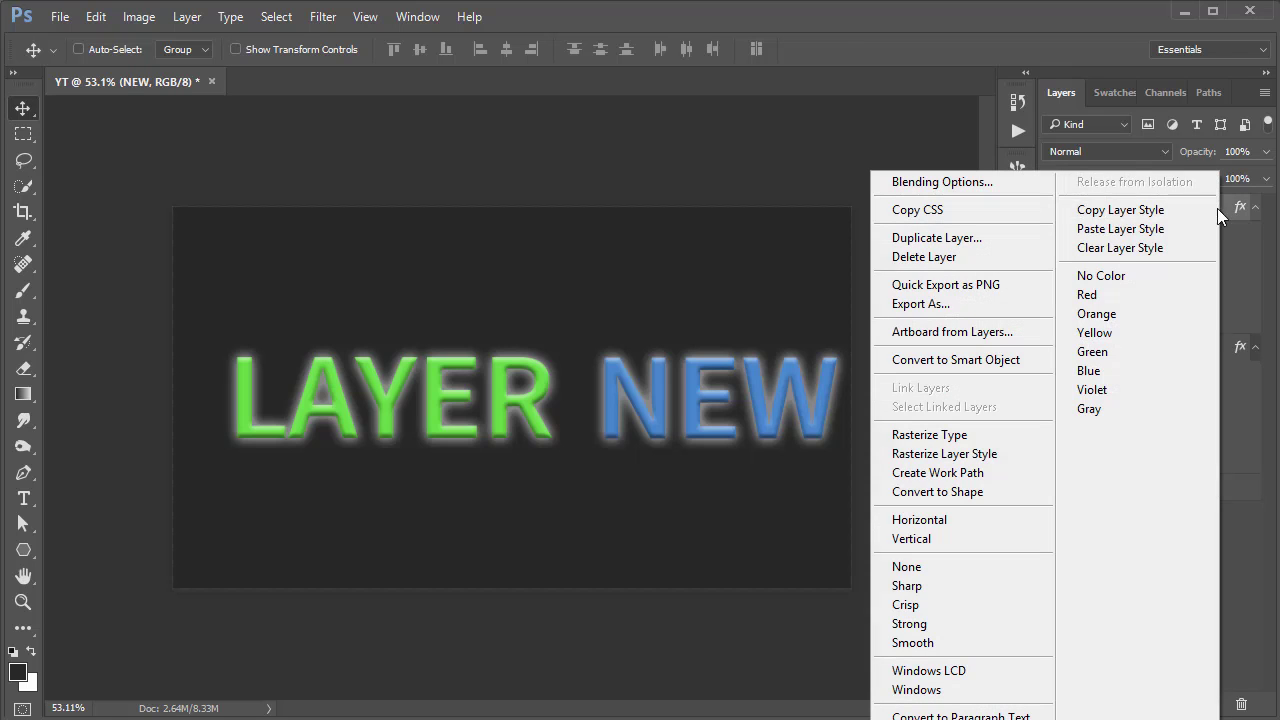
left_click(1118, 248)
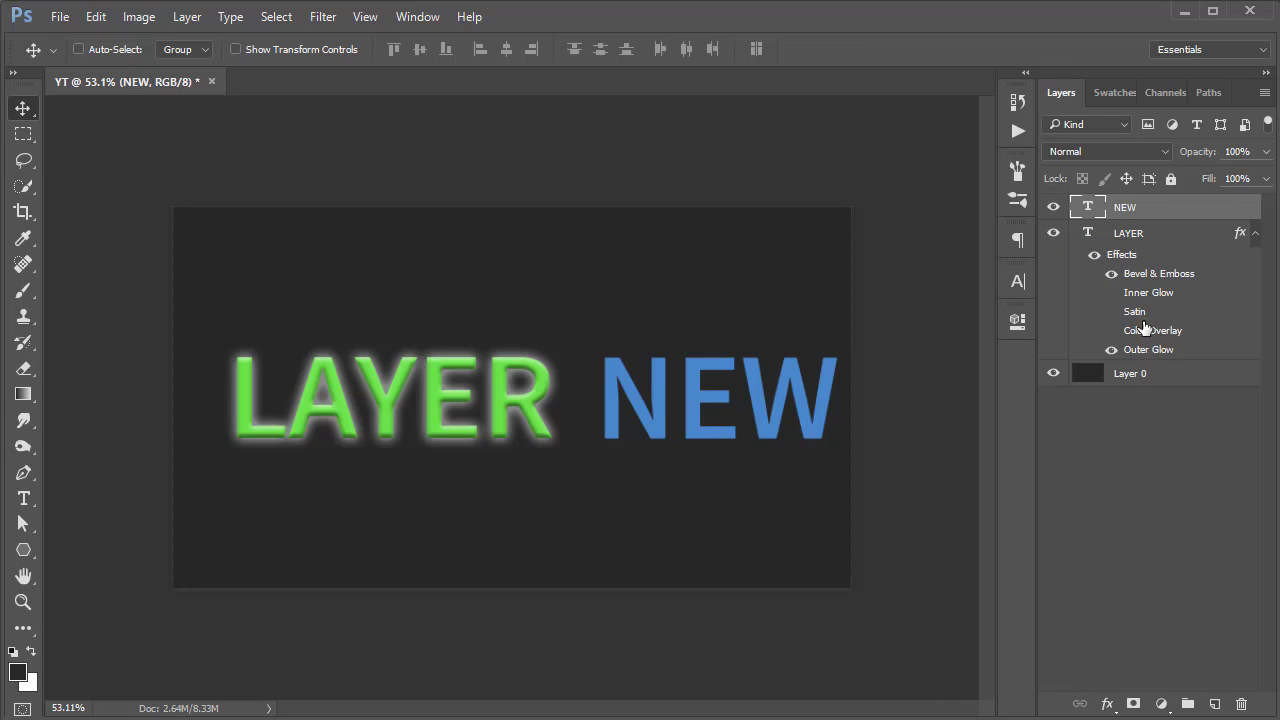
left_click(1256, 234)
left_click(1256, 234)
left_click(1256, 234)
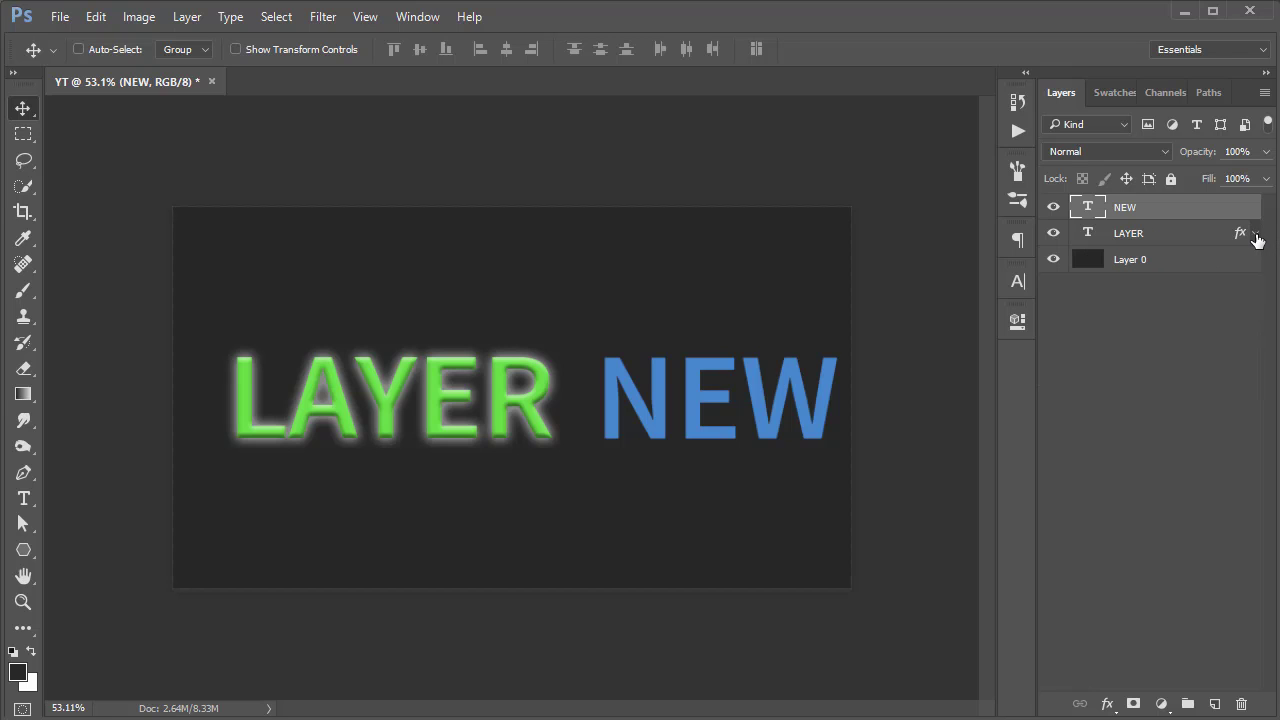
- Delete both the LAYER and NEW text layers, keeping only the dark background layer
left_click(1149, 285)
left_click(1222, 244)
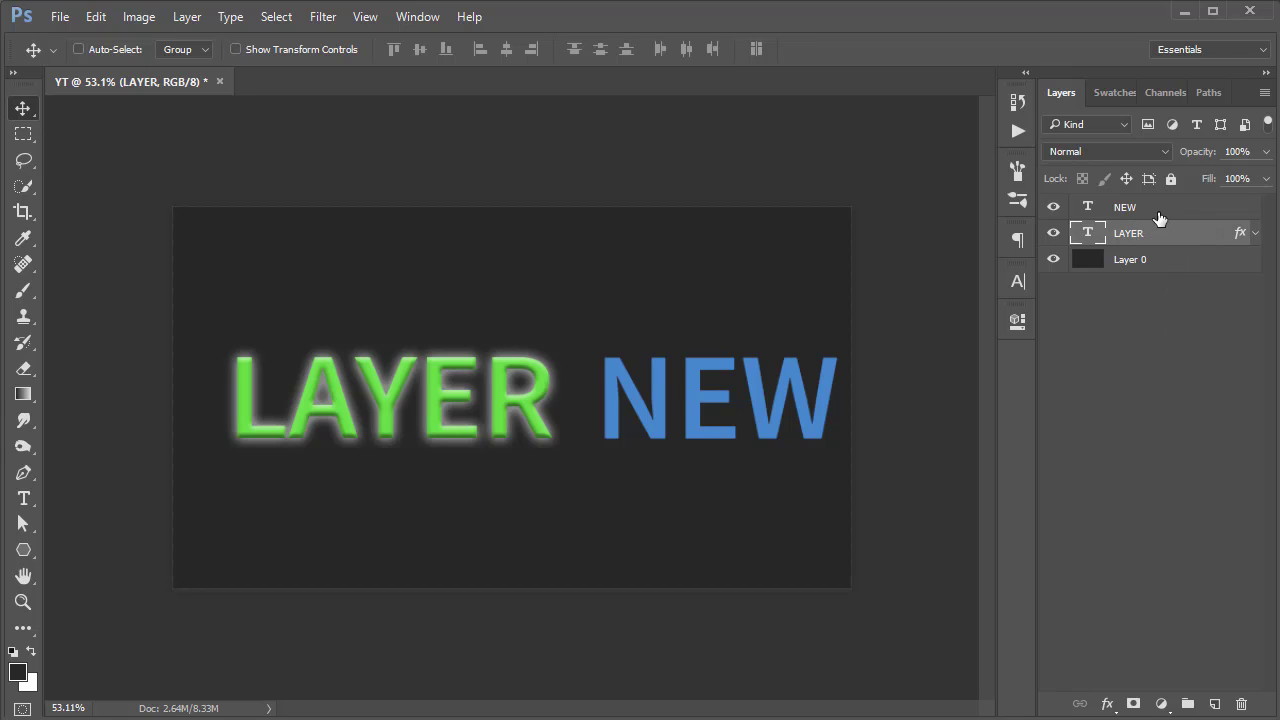
left_click(1158, 218, "shift")
mouse_move(1160, 218)
left_mouse_down()
mouse_move(1175, 480)
mouse_move(1245, 698)
left_mouse_up()
- Create a white-filled rectangle from a marquee selection on a new layer and move it to the canvas centre
key("m")
left_click_drag(357, 285, 443, 376)
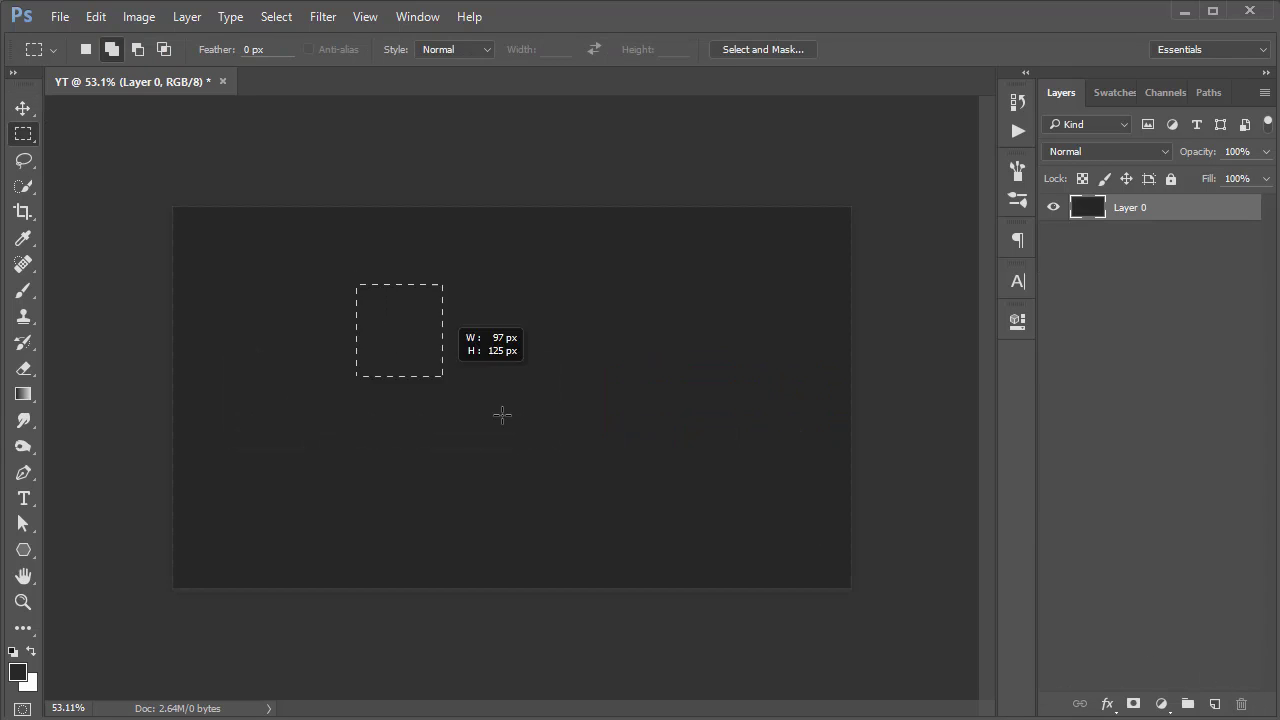
left_click_drag(502, 414, 563, 443)
left_click(1215, 704)
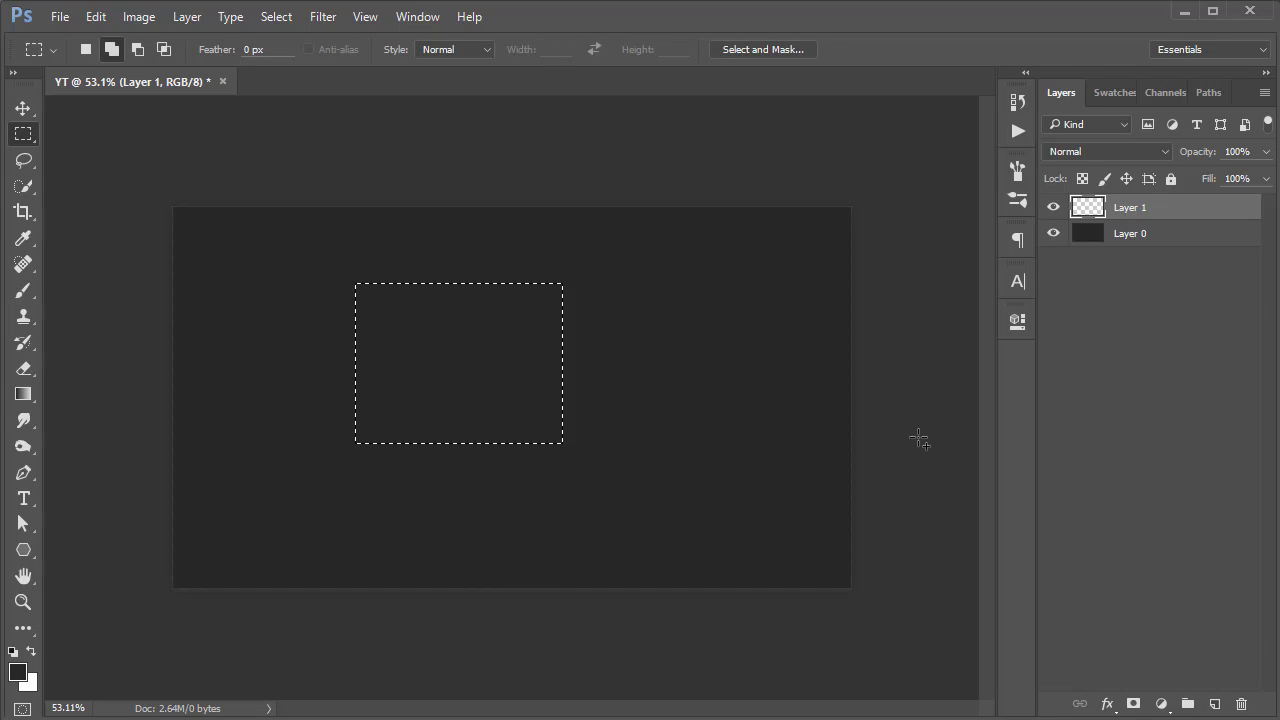
key("ctrl+BackSpace")
key("ctrl+d")
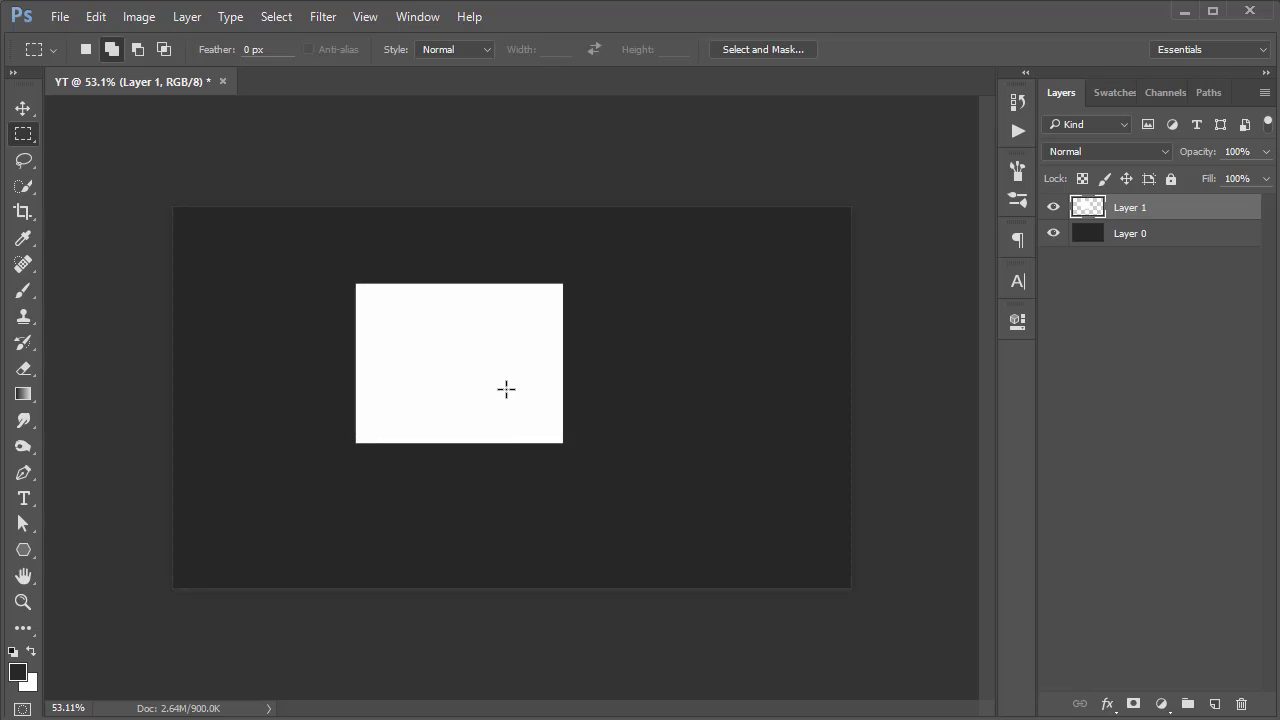
key("v")
left_click_drag(477, 354, 530, 370)
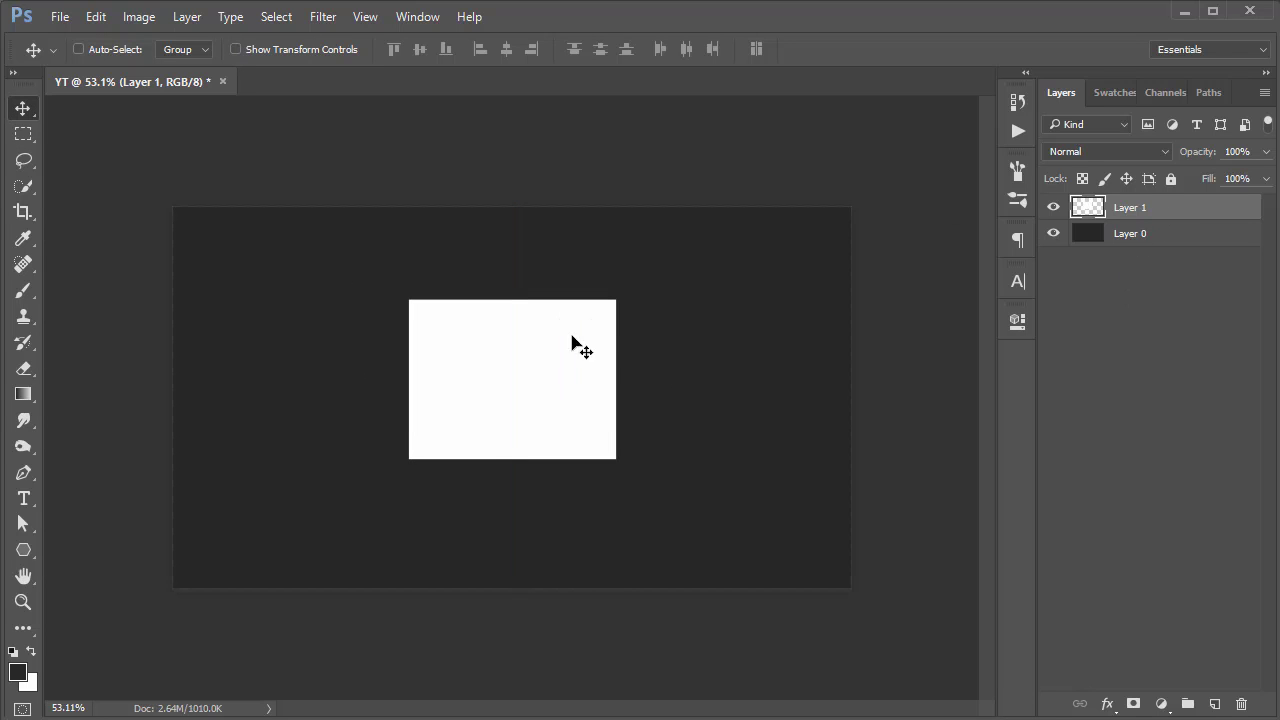
- Apply an Outer Glow with a size of 43 px to the white rectangle's layer
double_click(1220, 214)
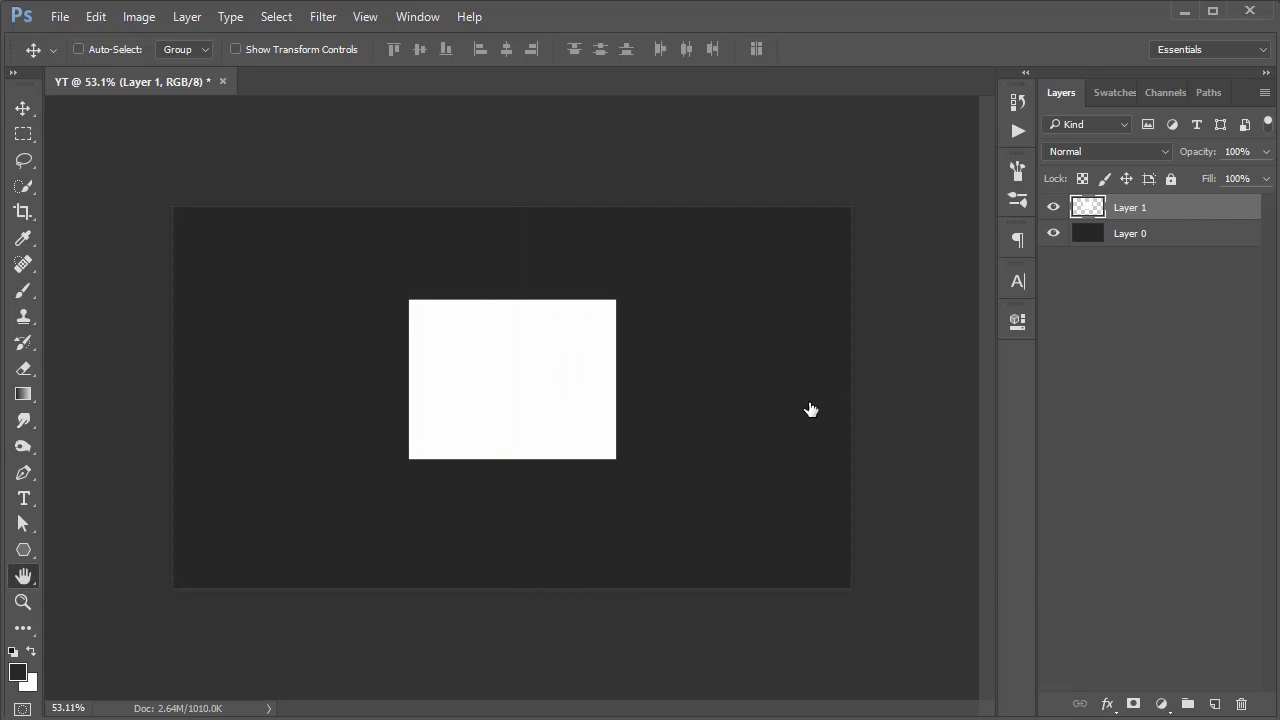
left_click_drag(689, 145, 891, 112)
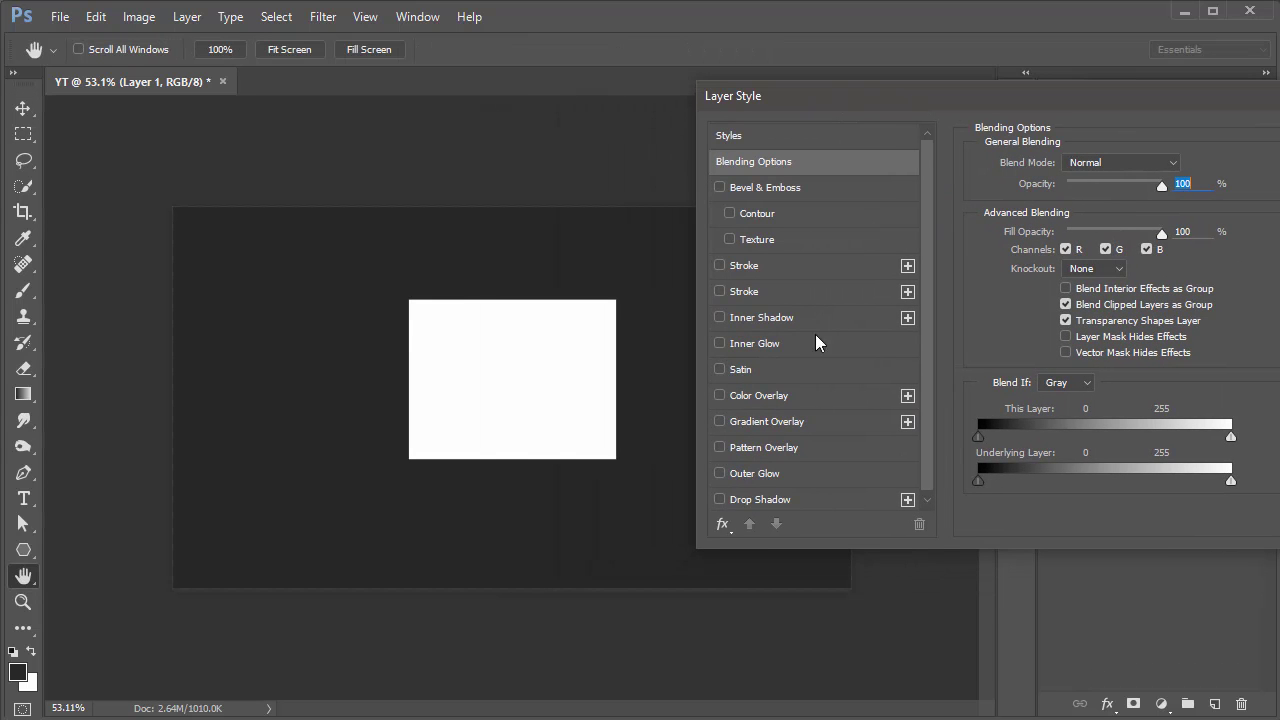
left_click(719, 473)
left_click(754, 475)
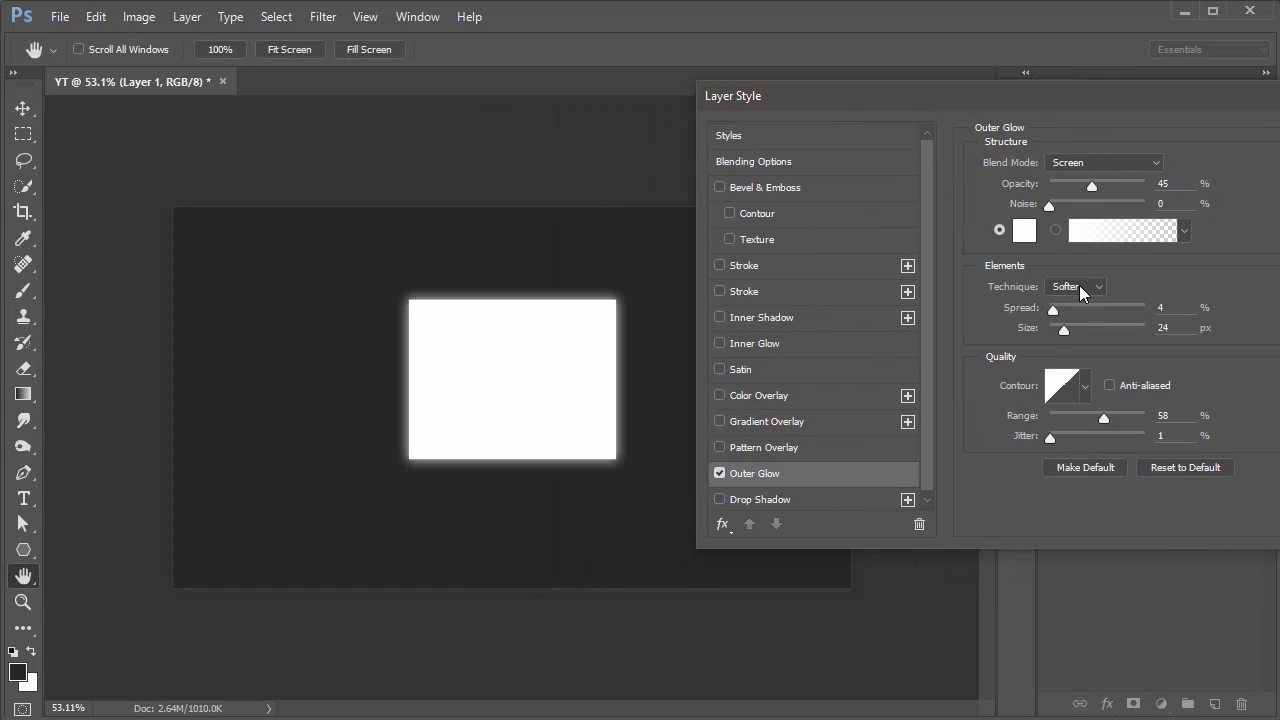
left_click_drag(1063, 337, 1072, 337)
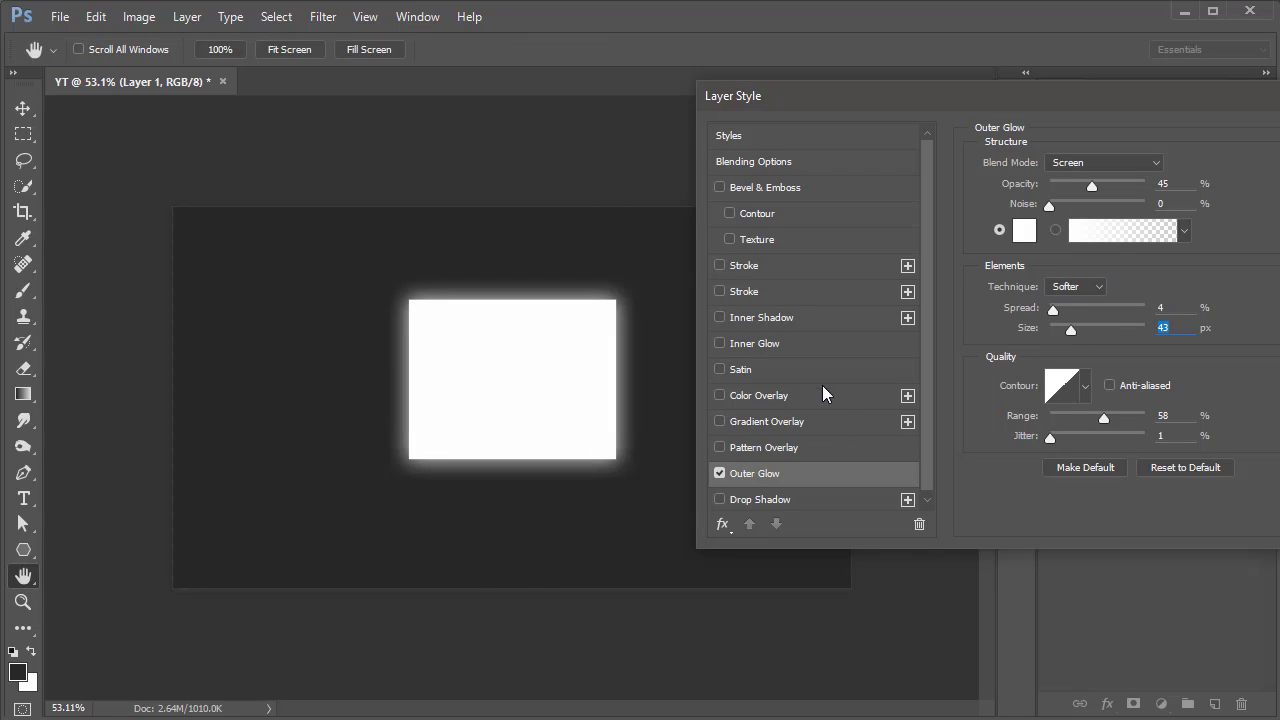
left_click_drag(1208, 108, 944, 87)
left_click(1142, 116)
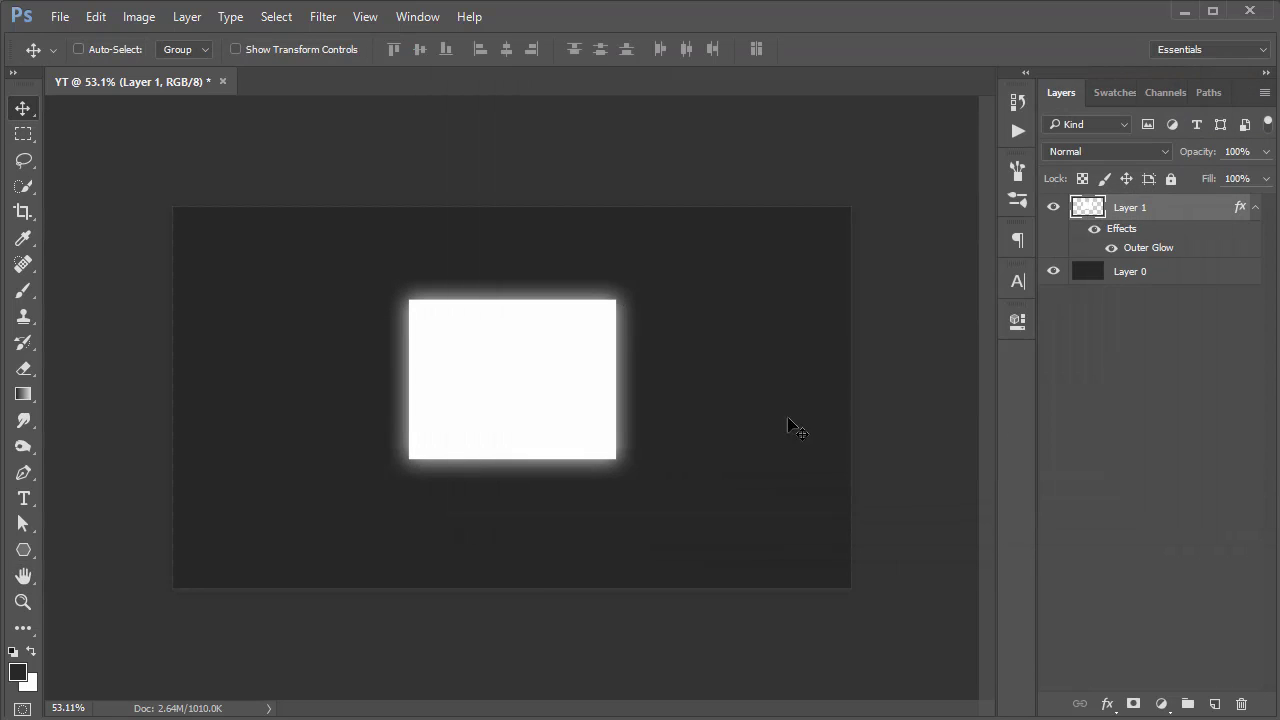
scroll(548, 368, "down", 1)
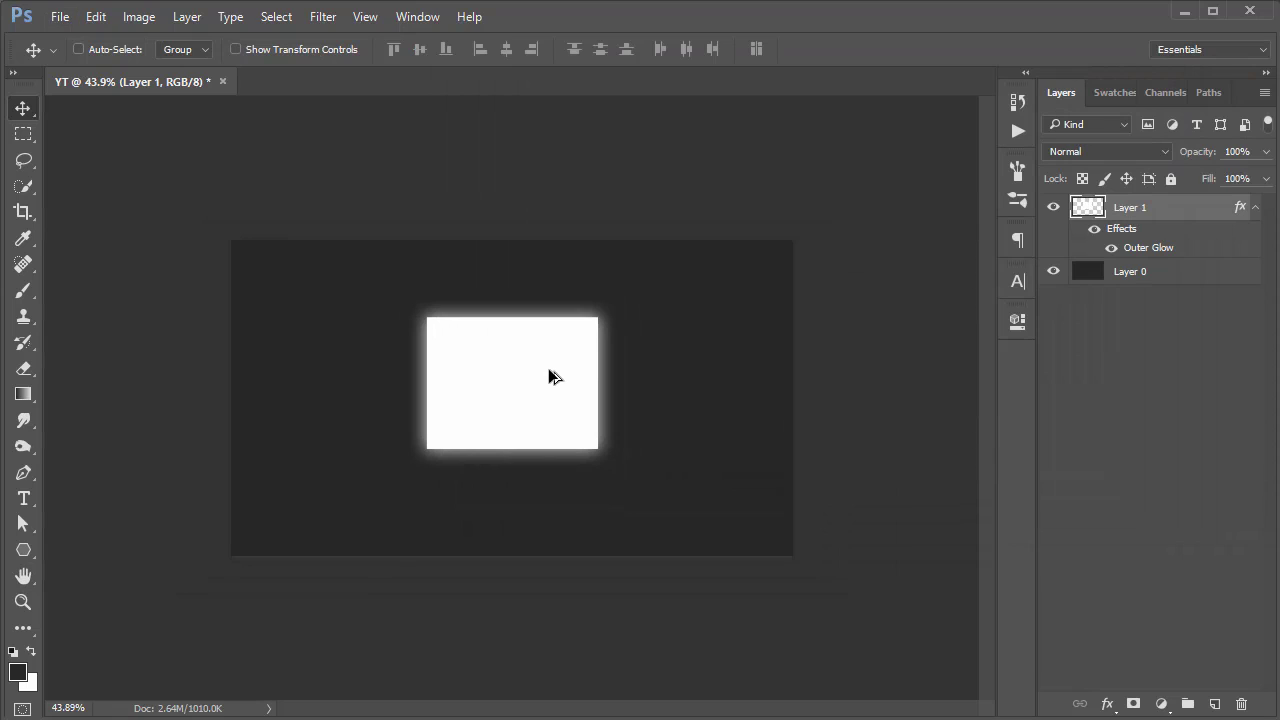